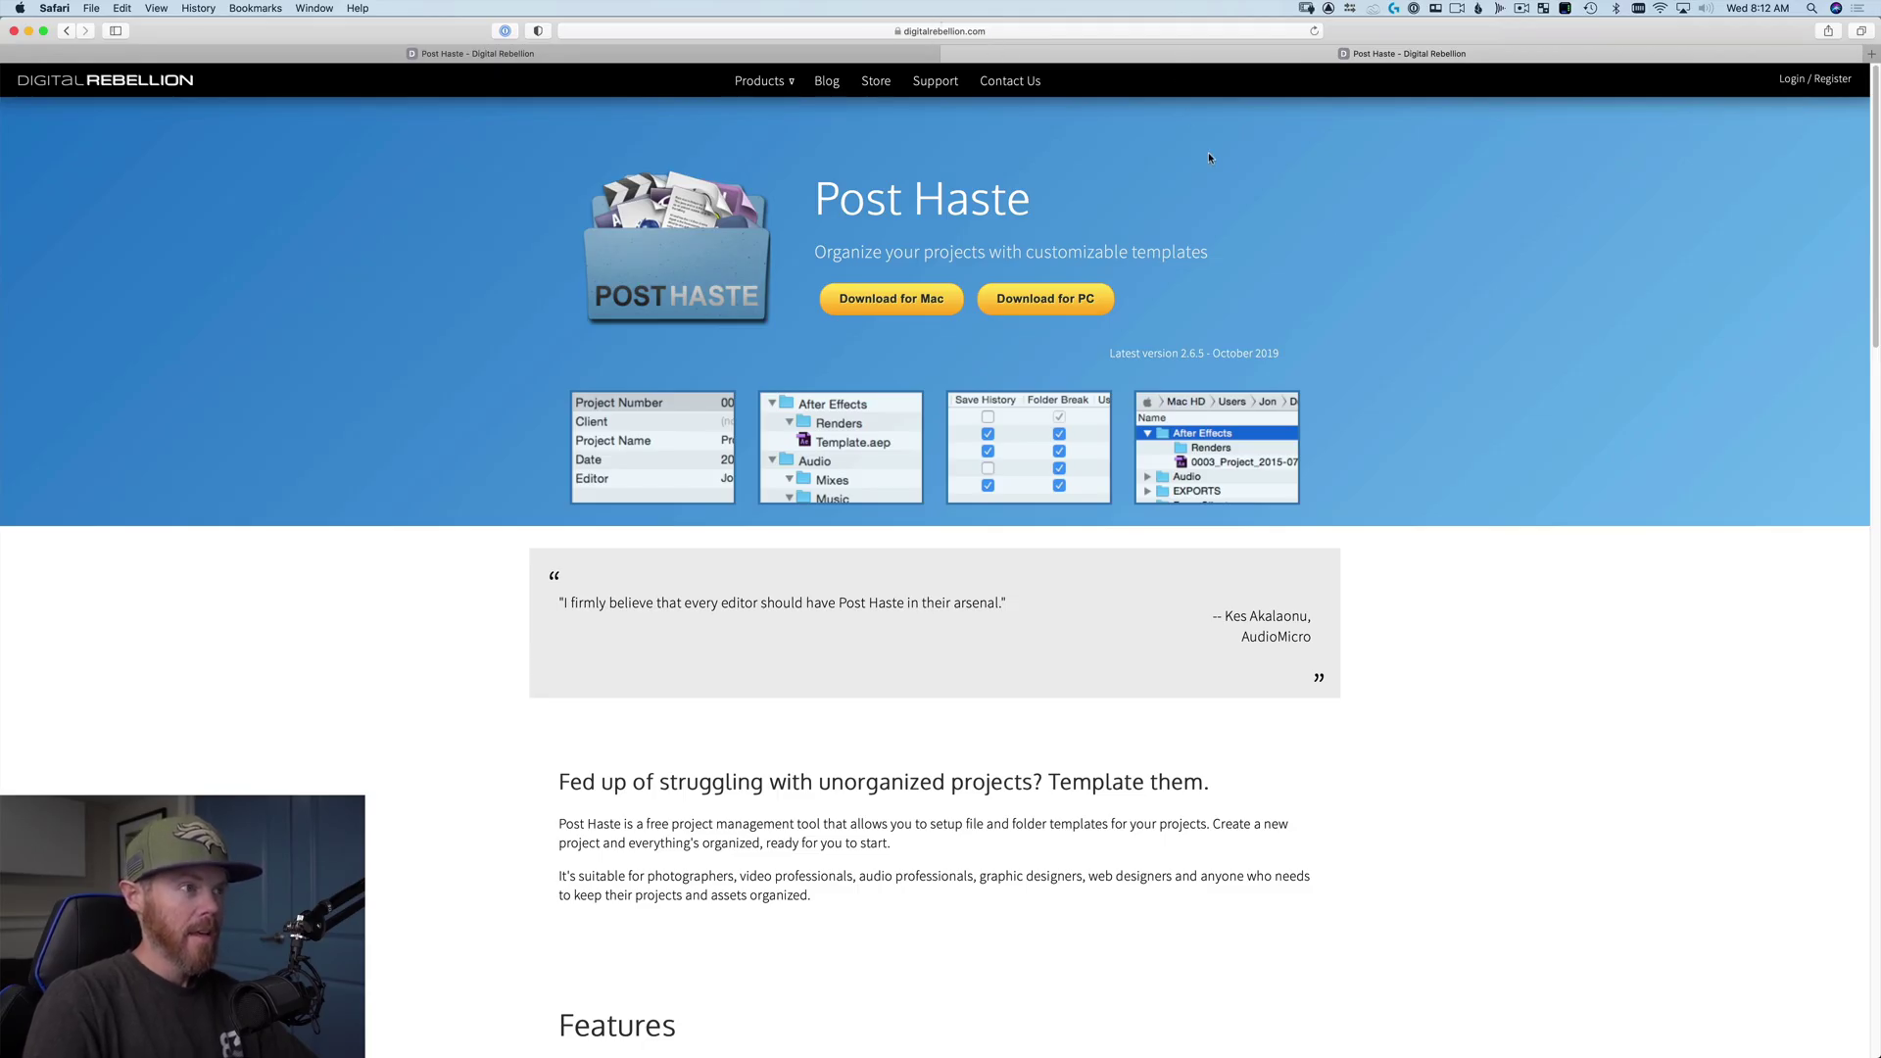
# Go to the Post Haste product page in Safari, then launch Post Haste through Spotlight
pyautogui.click(760, 80)
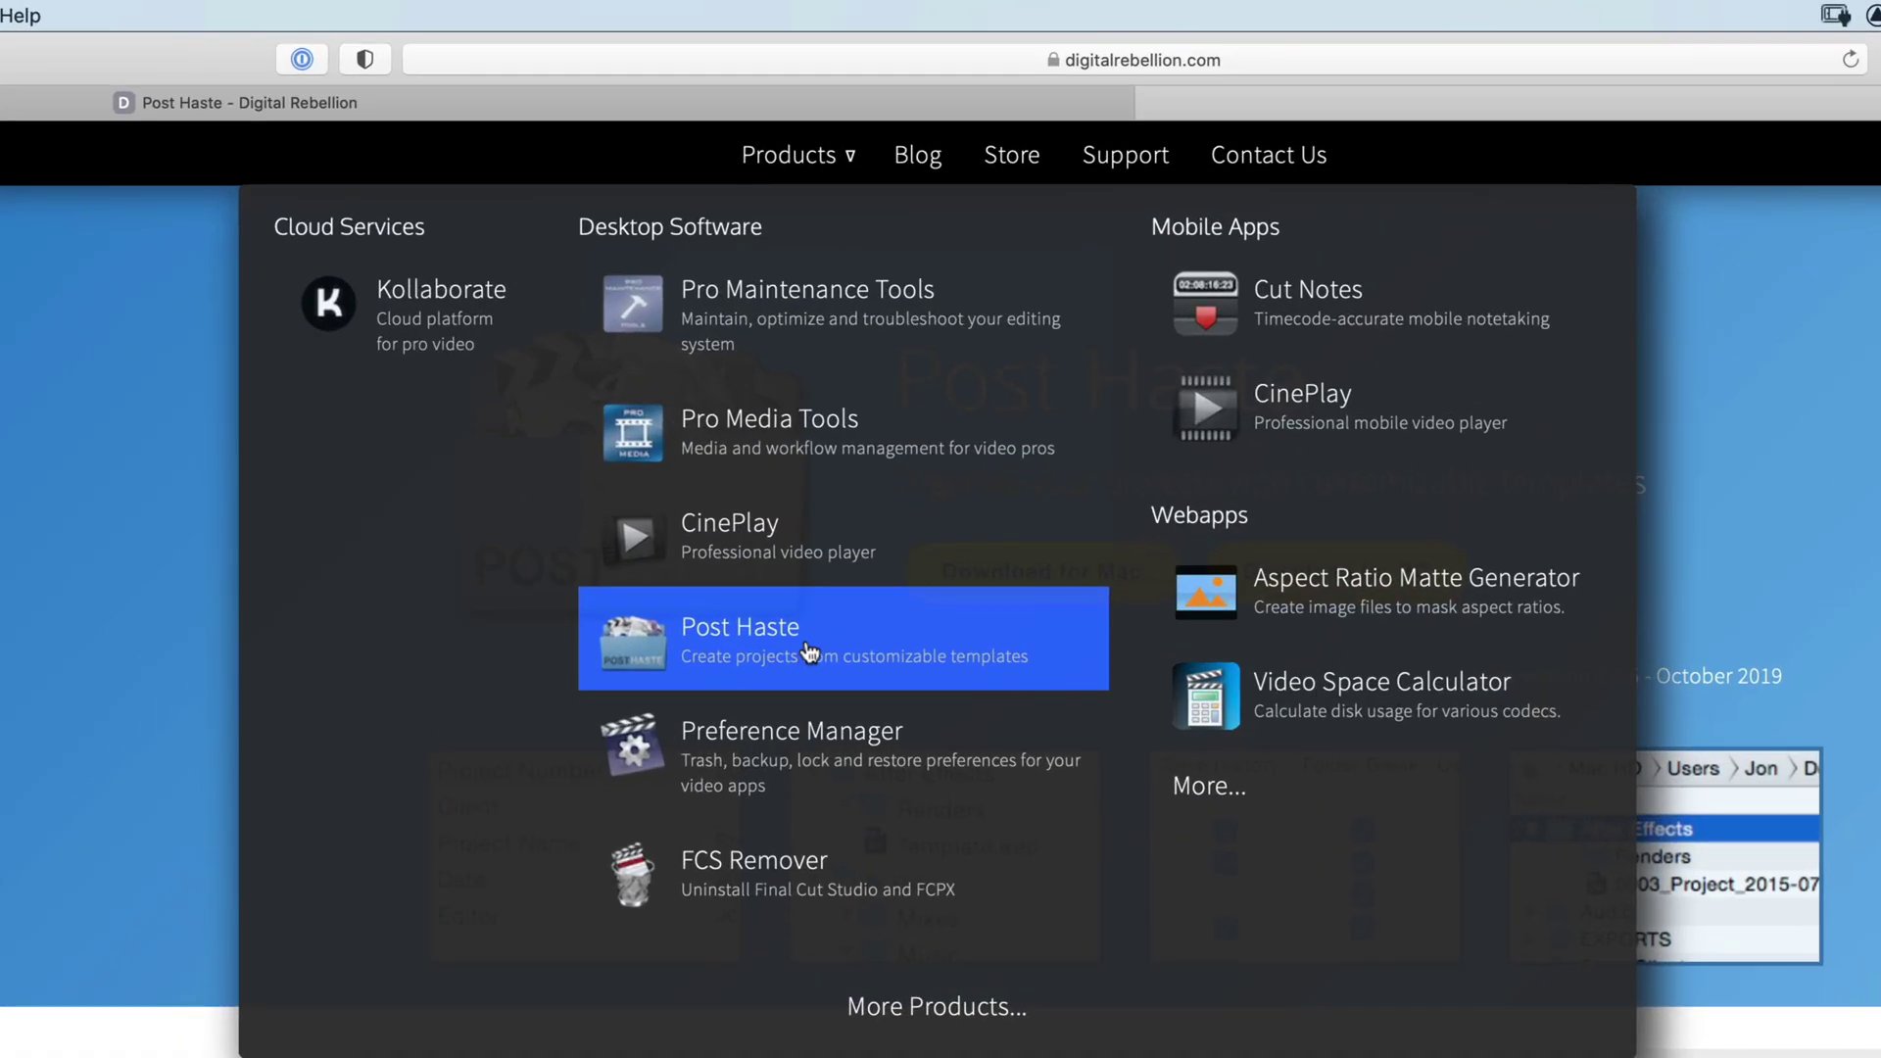
pyautogui.click(809, 653)
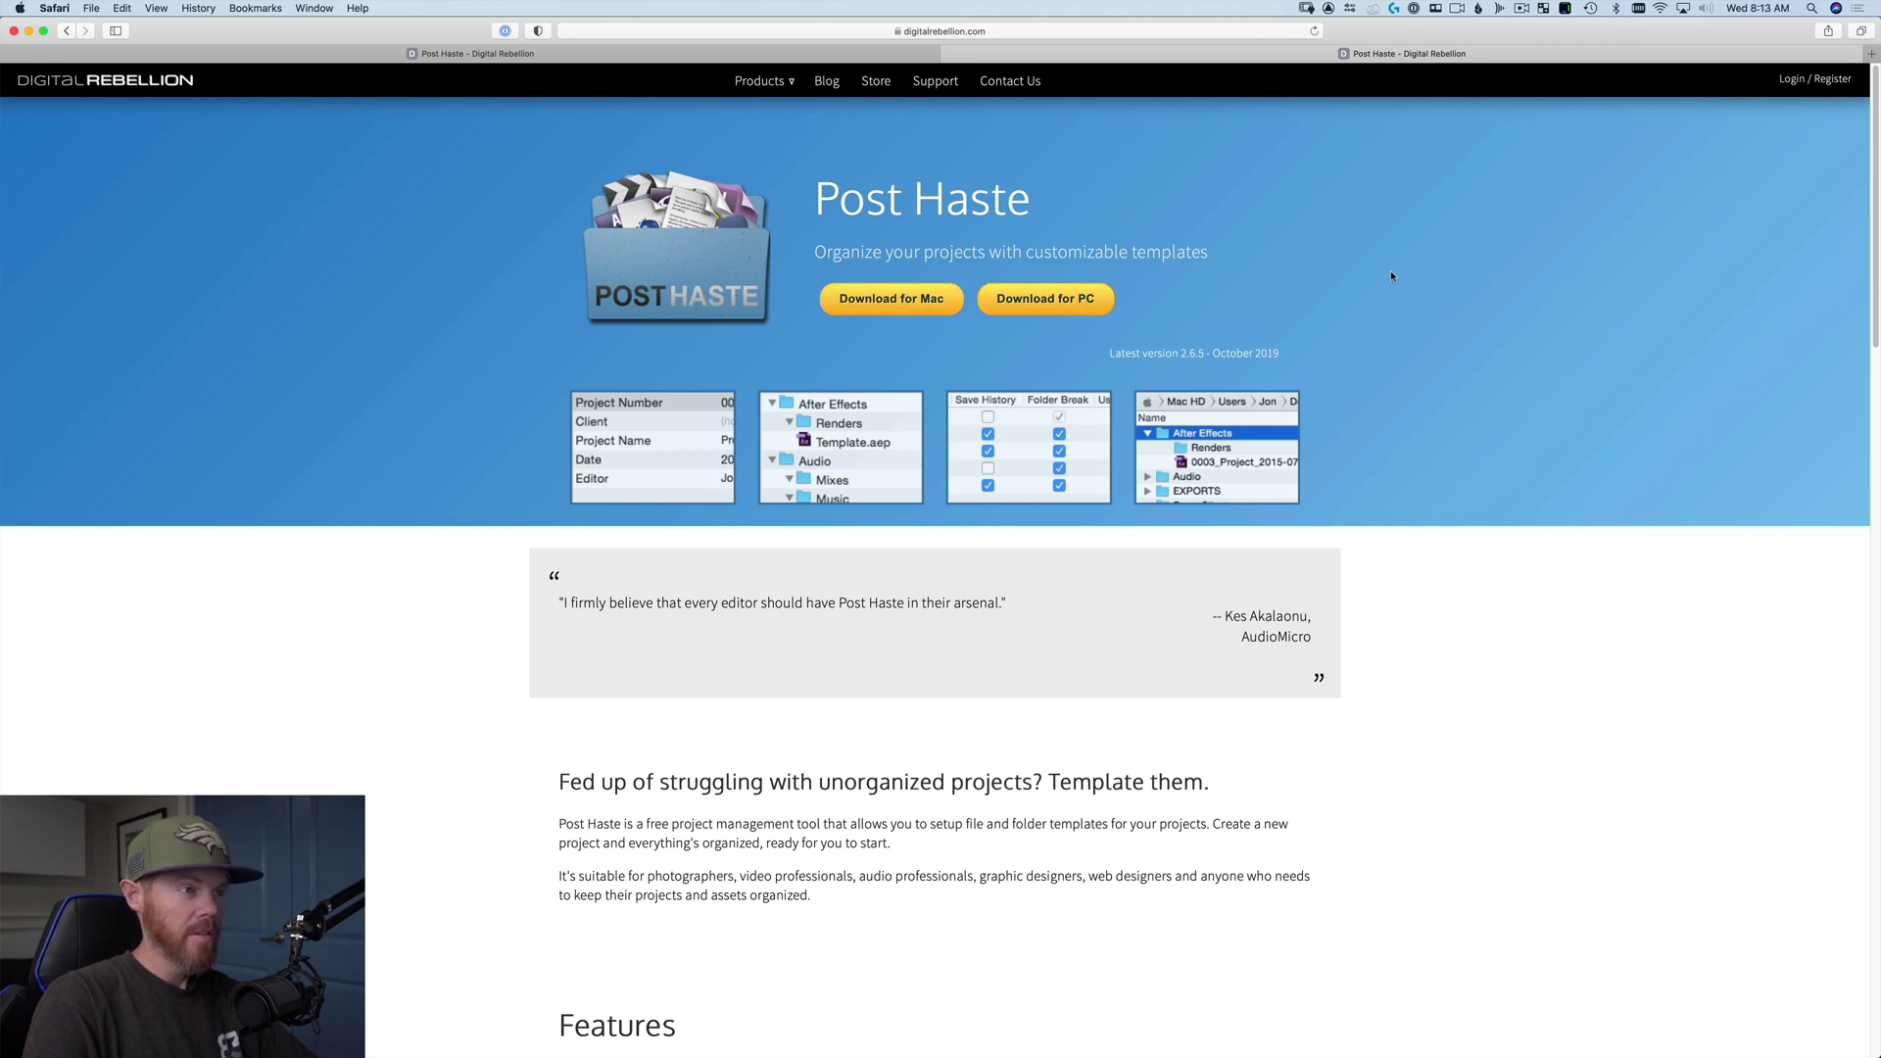
pyautogui.press('super+space')
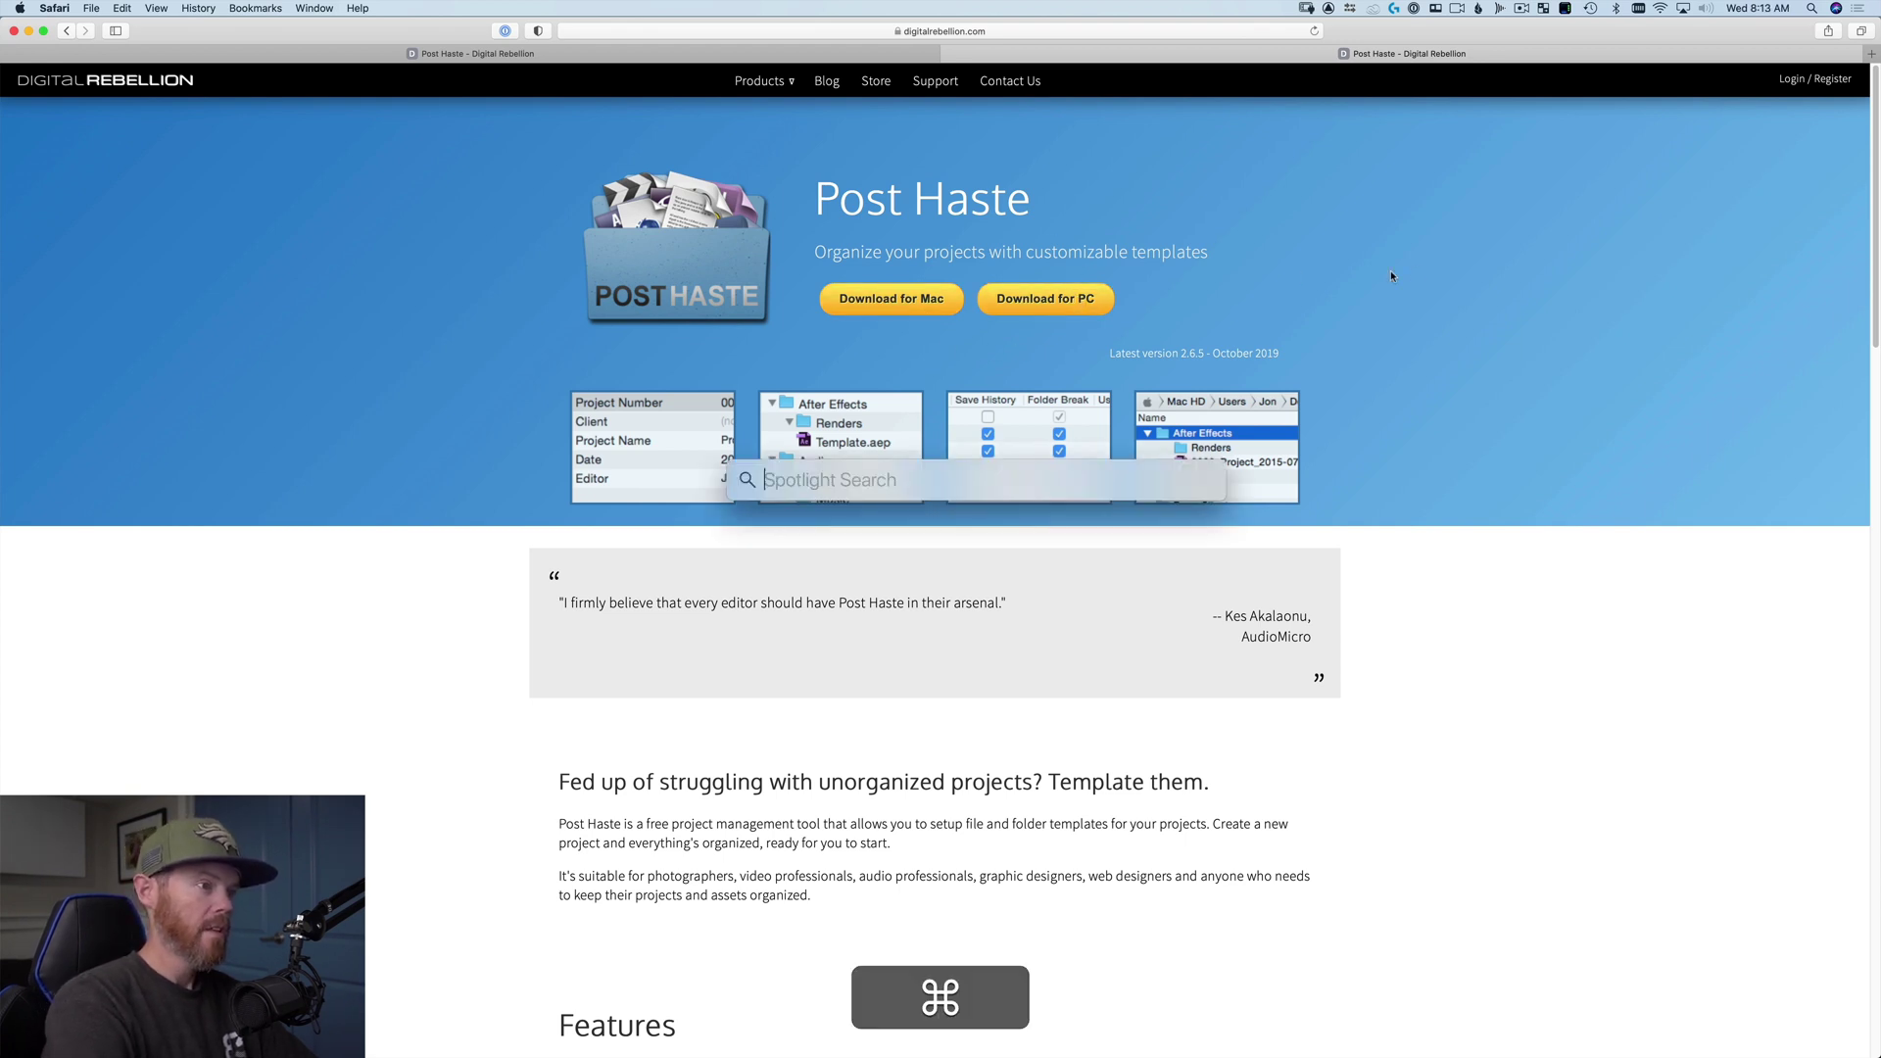
pyautogui.write('pos')
pyautogui.press('Return')
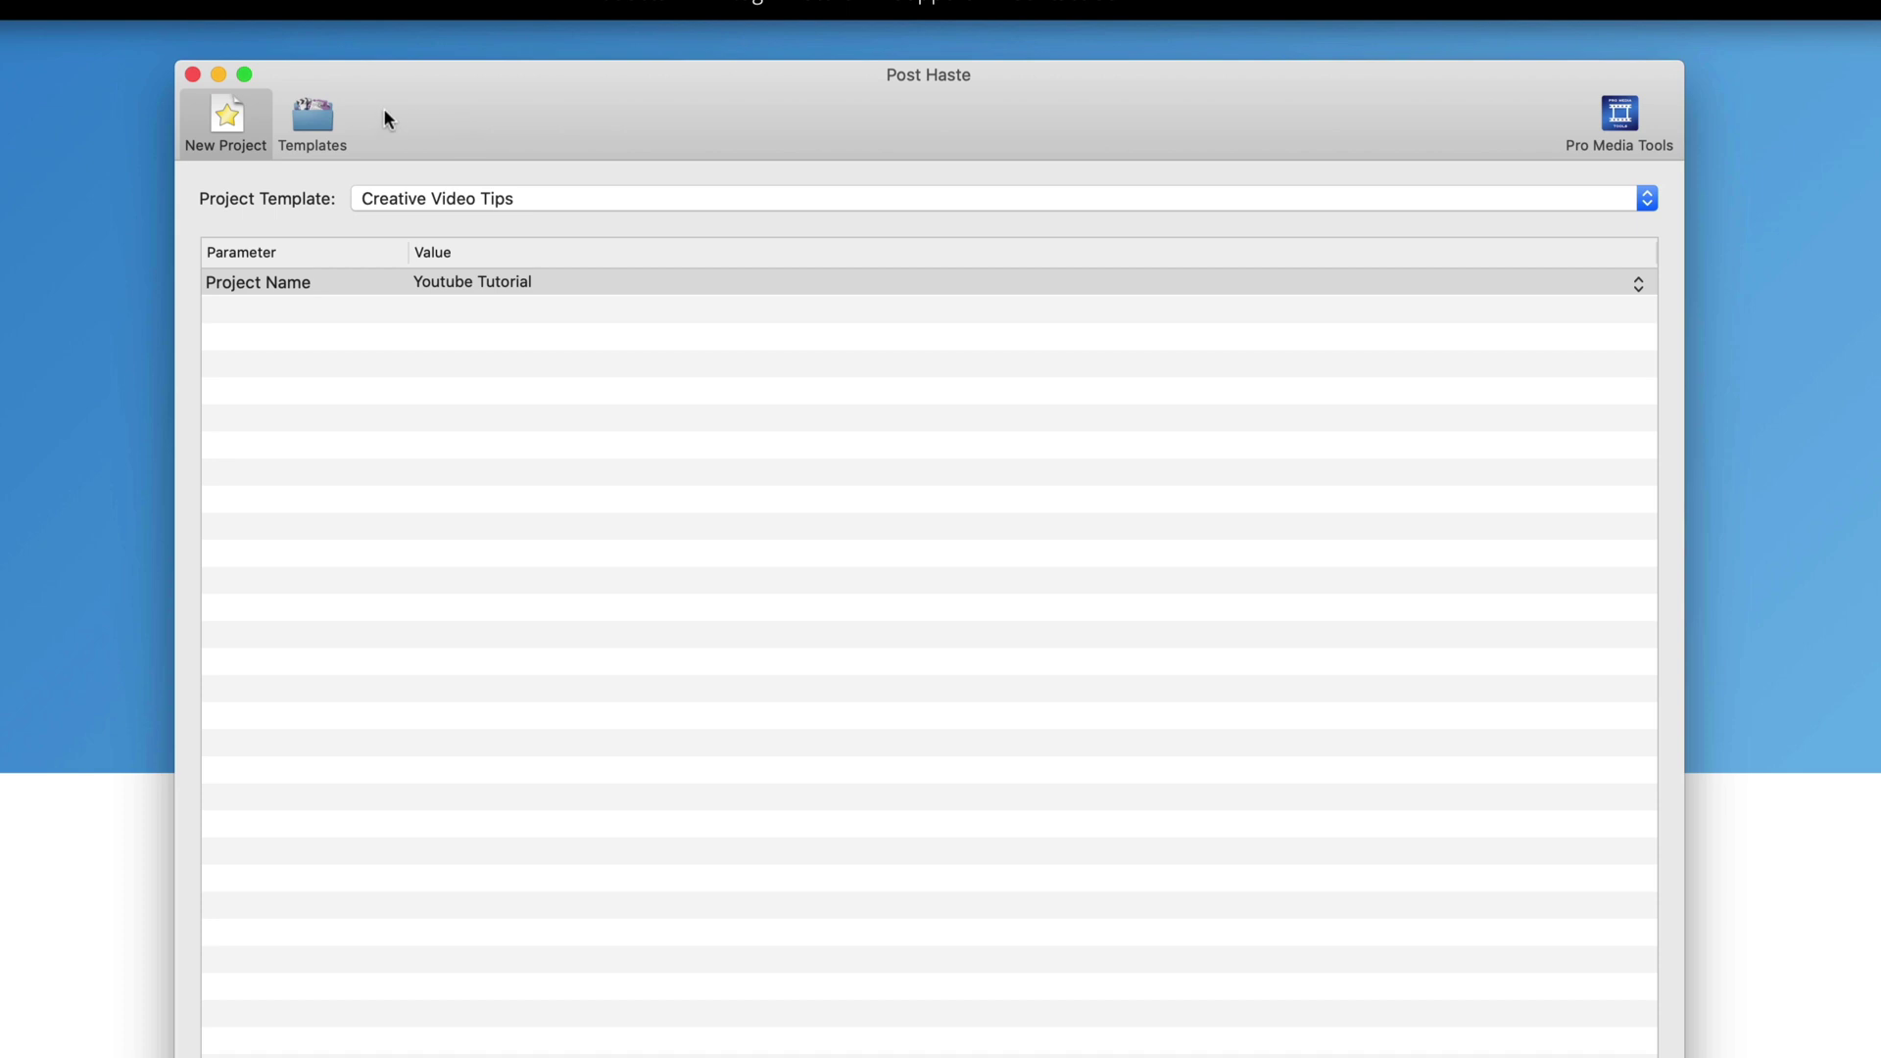
# Show the Creative Video Tips template's folder tree in the Templates editor
pyautogui.click(317, 122)
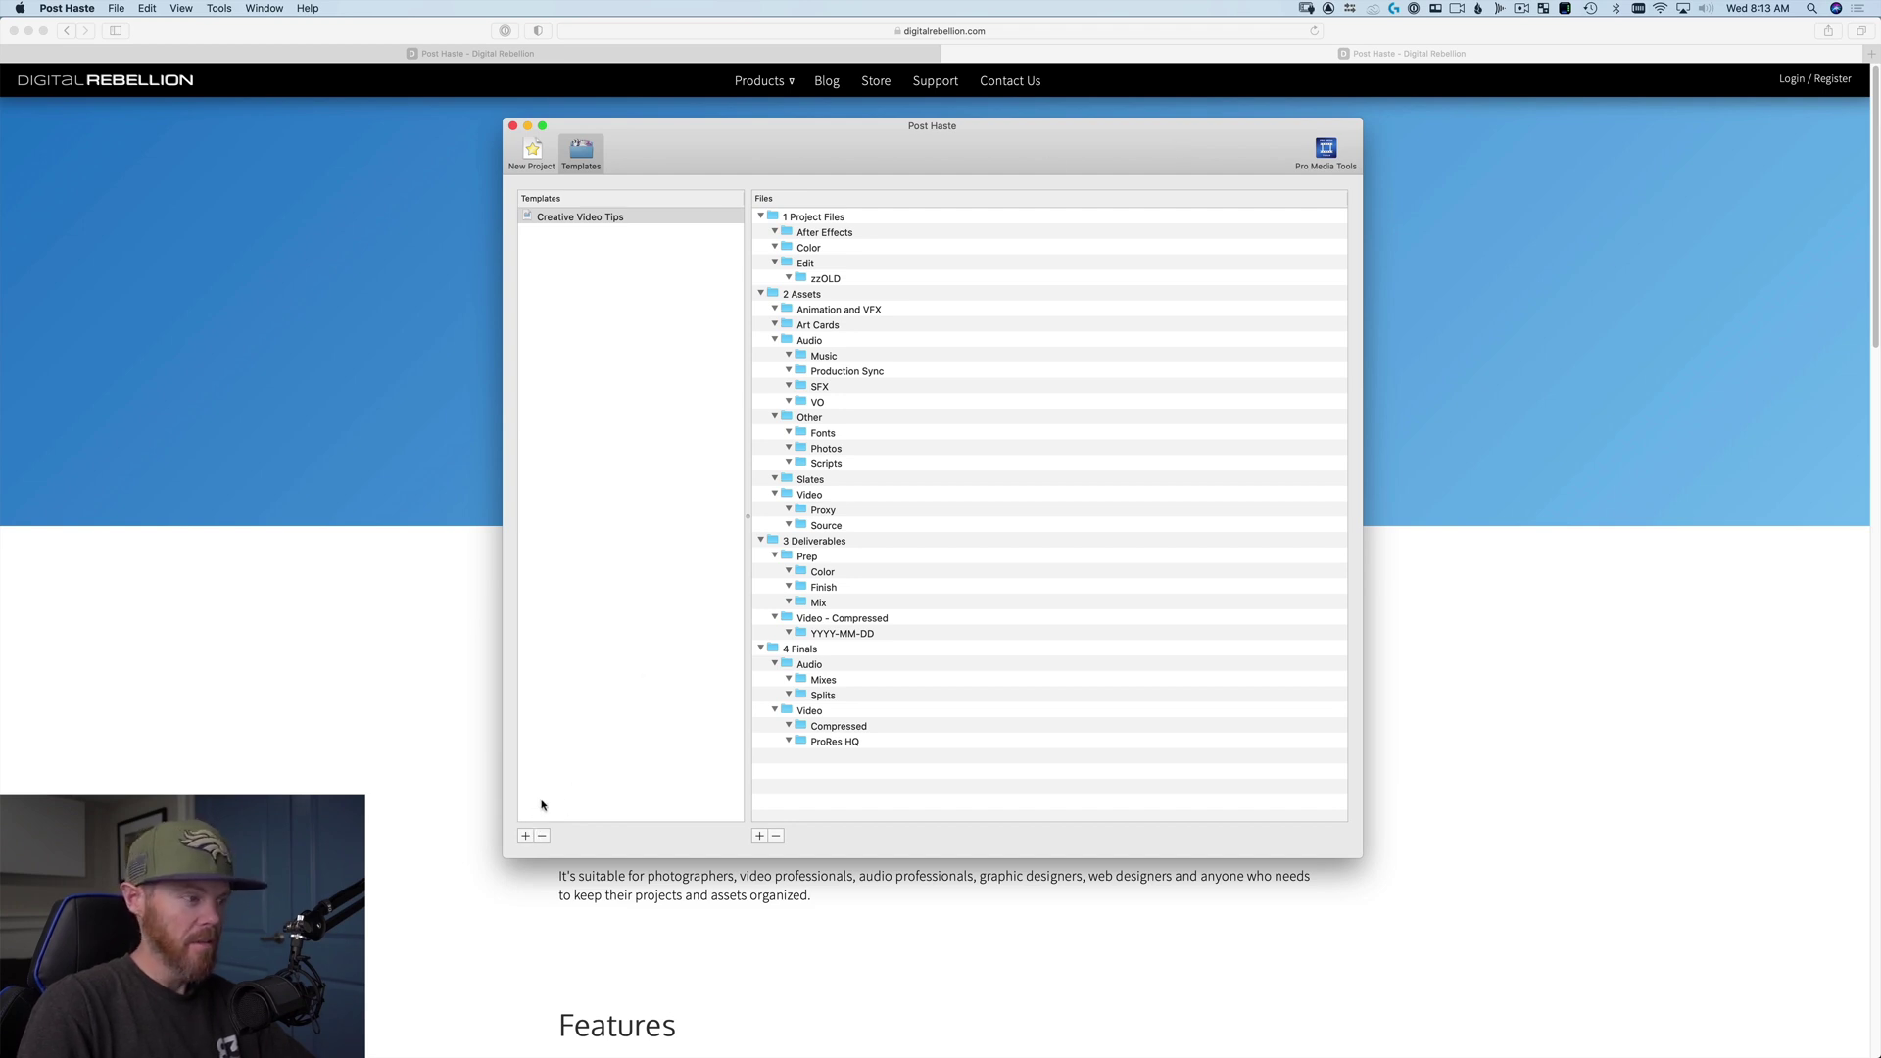
# Add a new template named New Template
pyautogui.click(528, 836)
pyautogui.write('N')
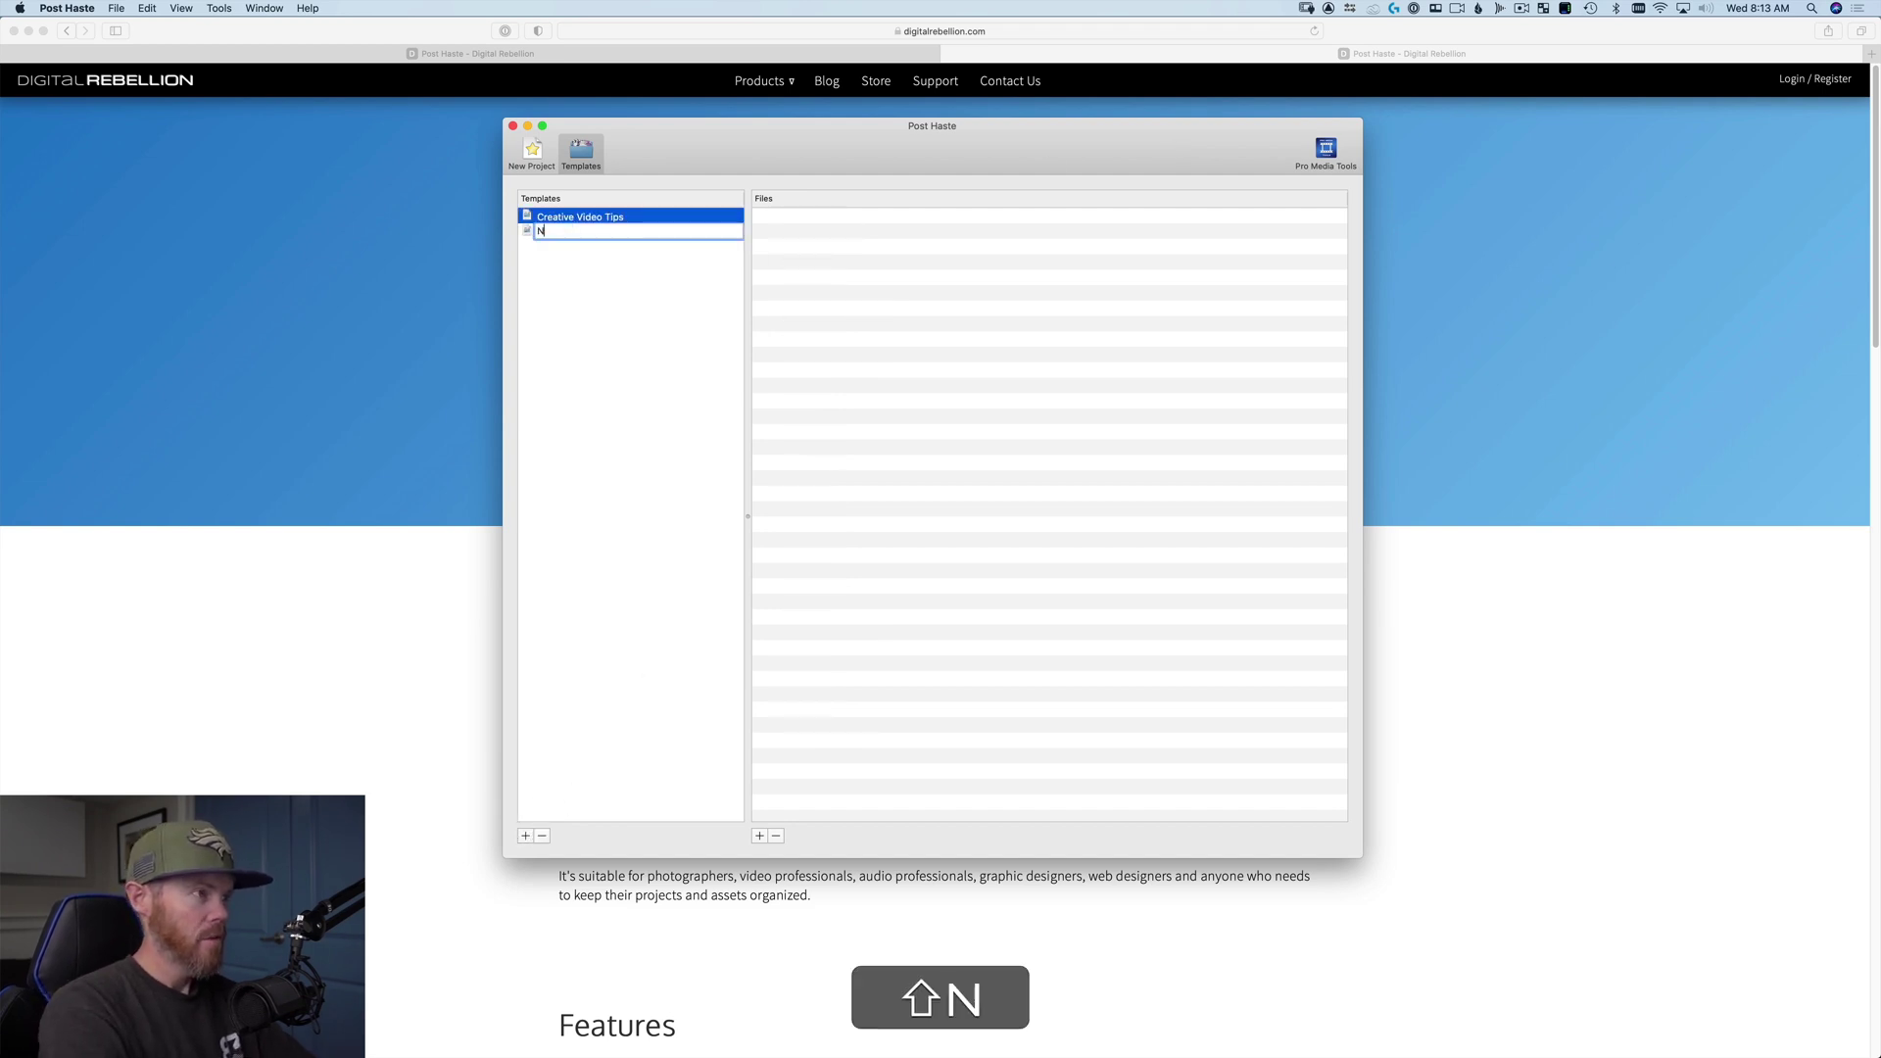
pyautogui.write('ew Template')
pyautogui.press('Return')
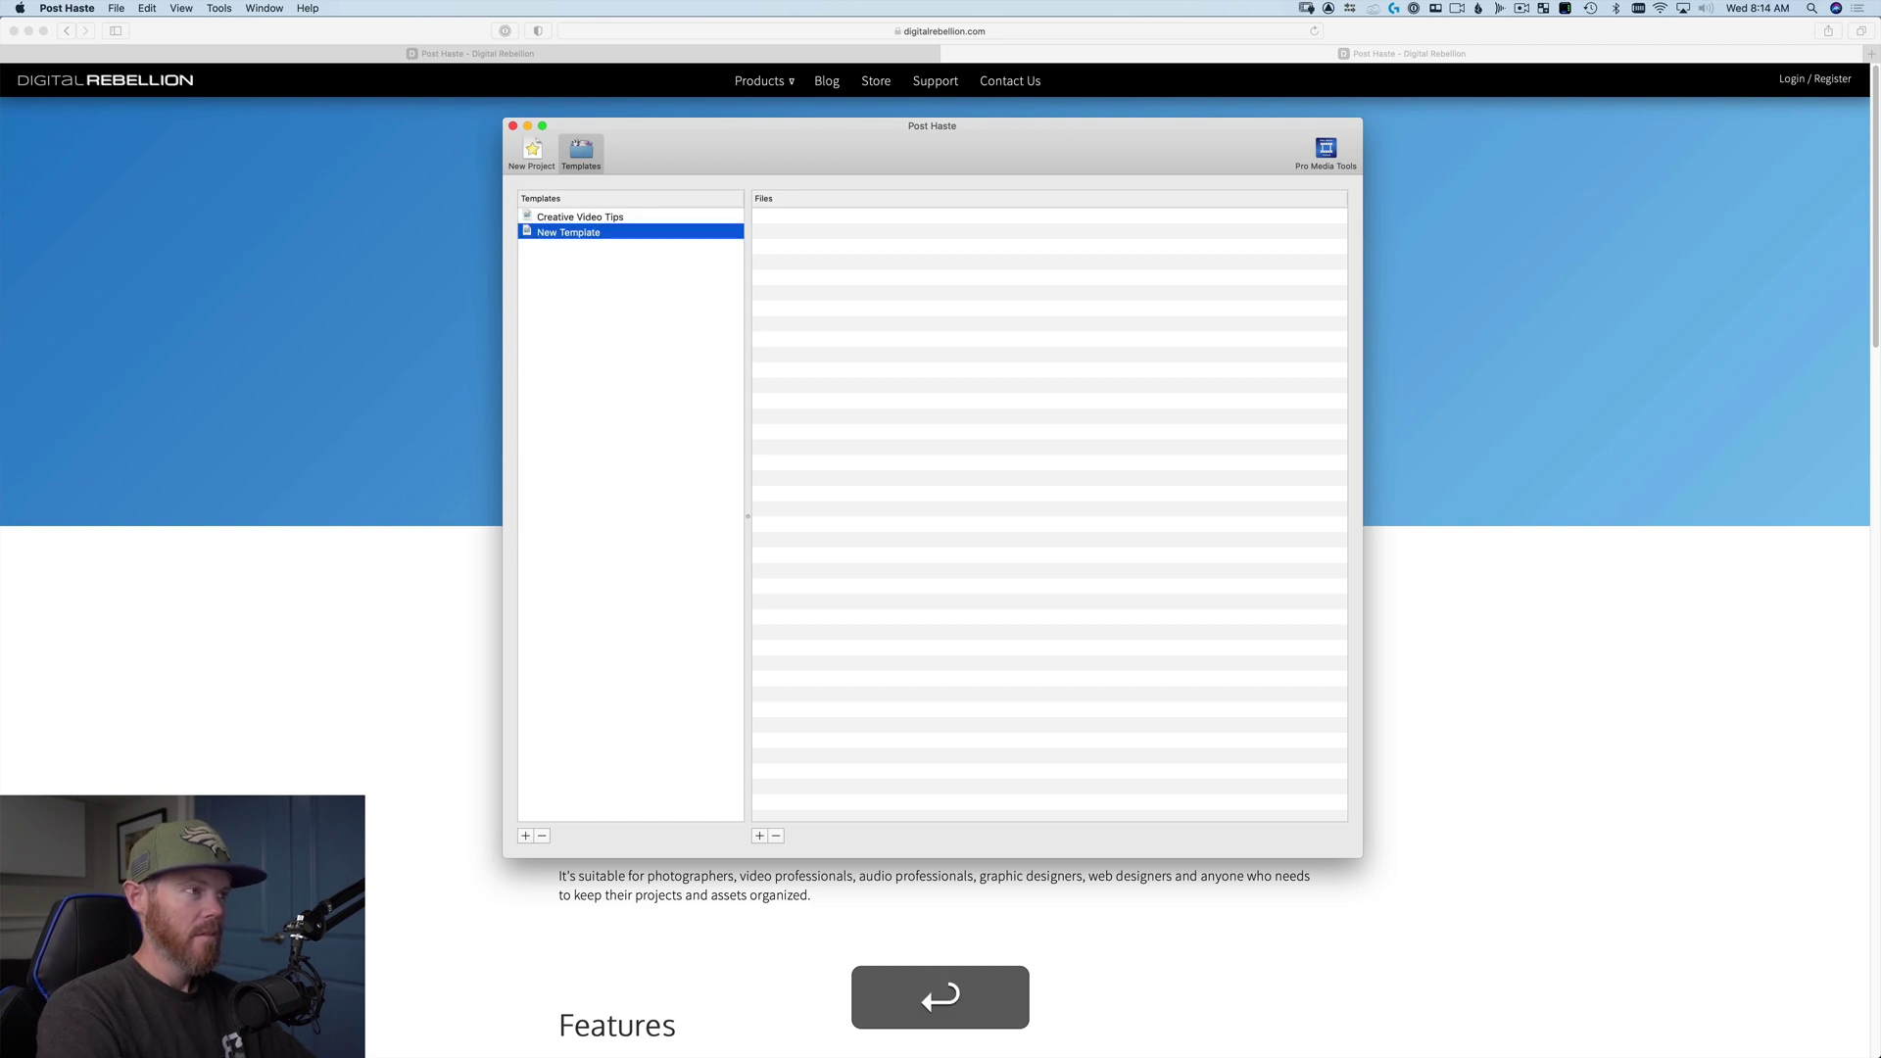
# Add a folder named Folder 1 to the template, then return to the new project form
pyautogui.click(760, 836)
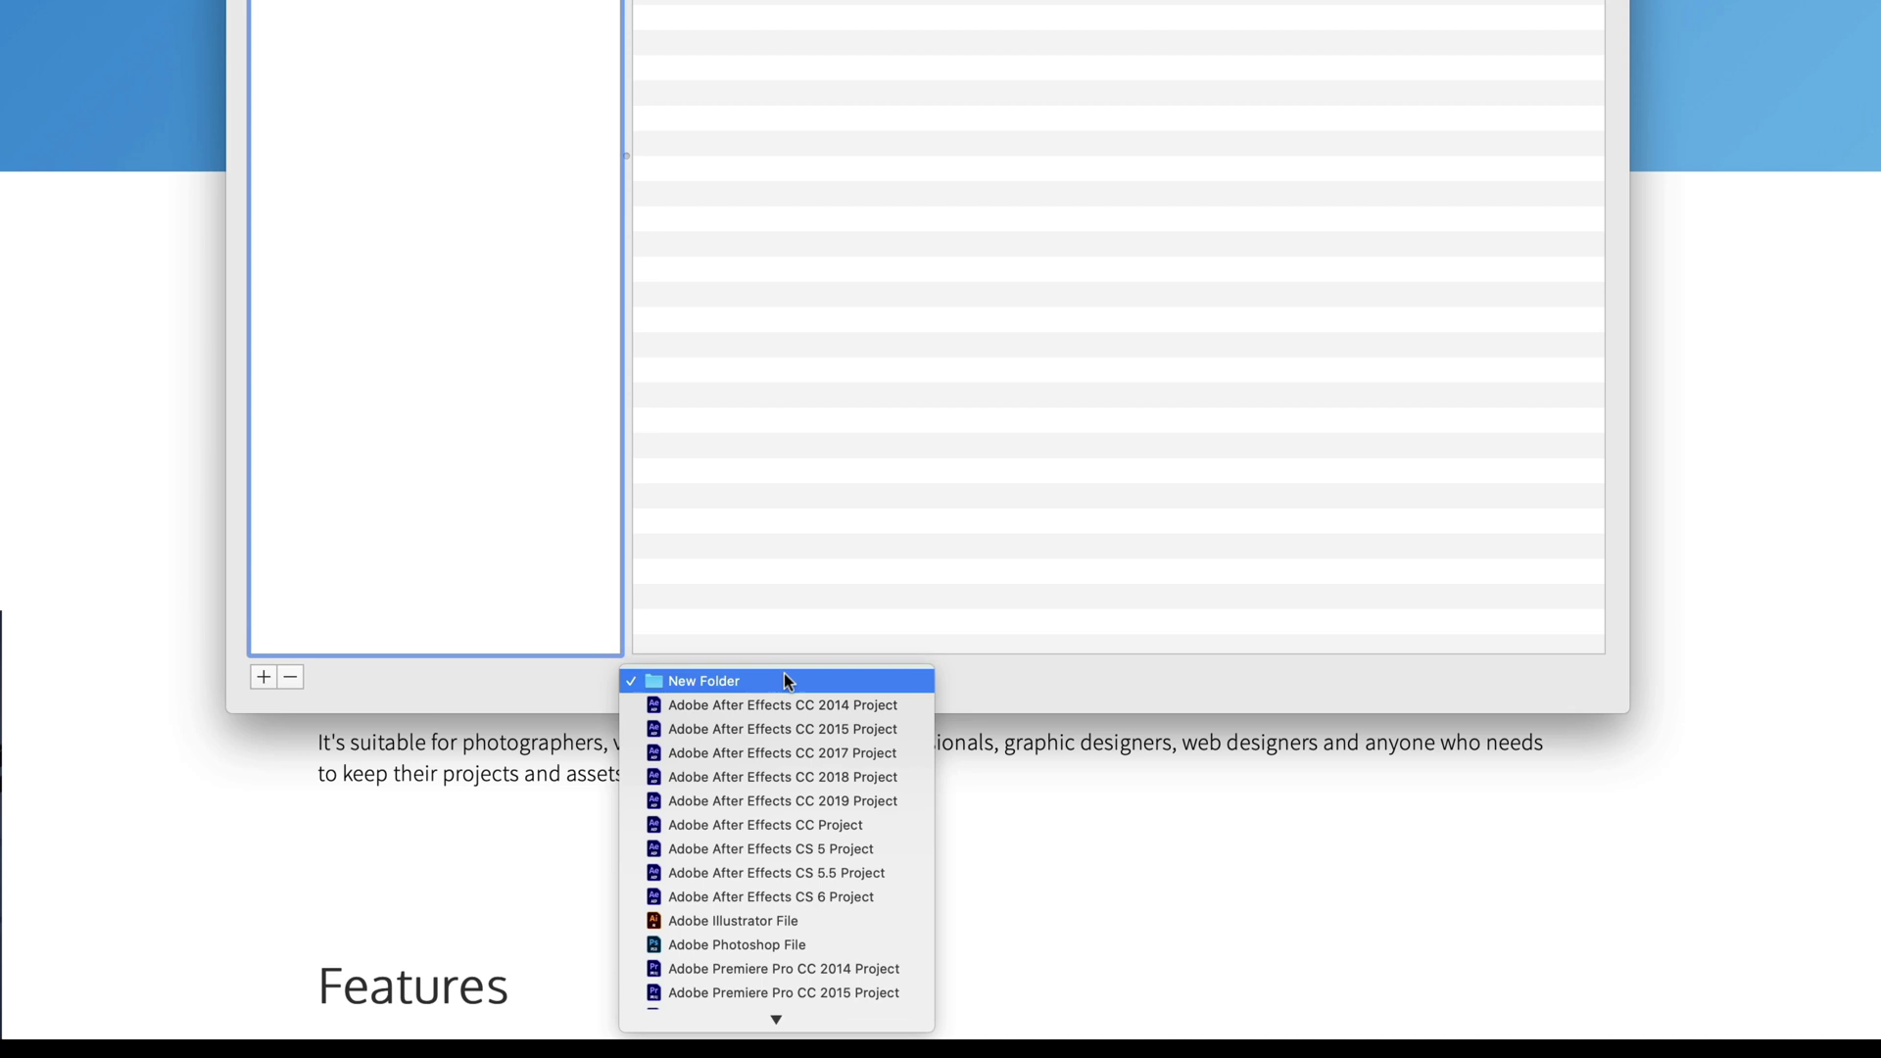
pyautogui.scroll(-5, 782, 955)
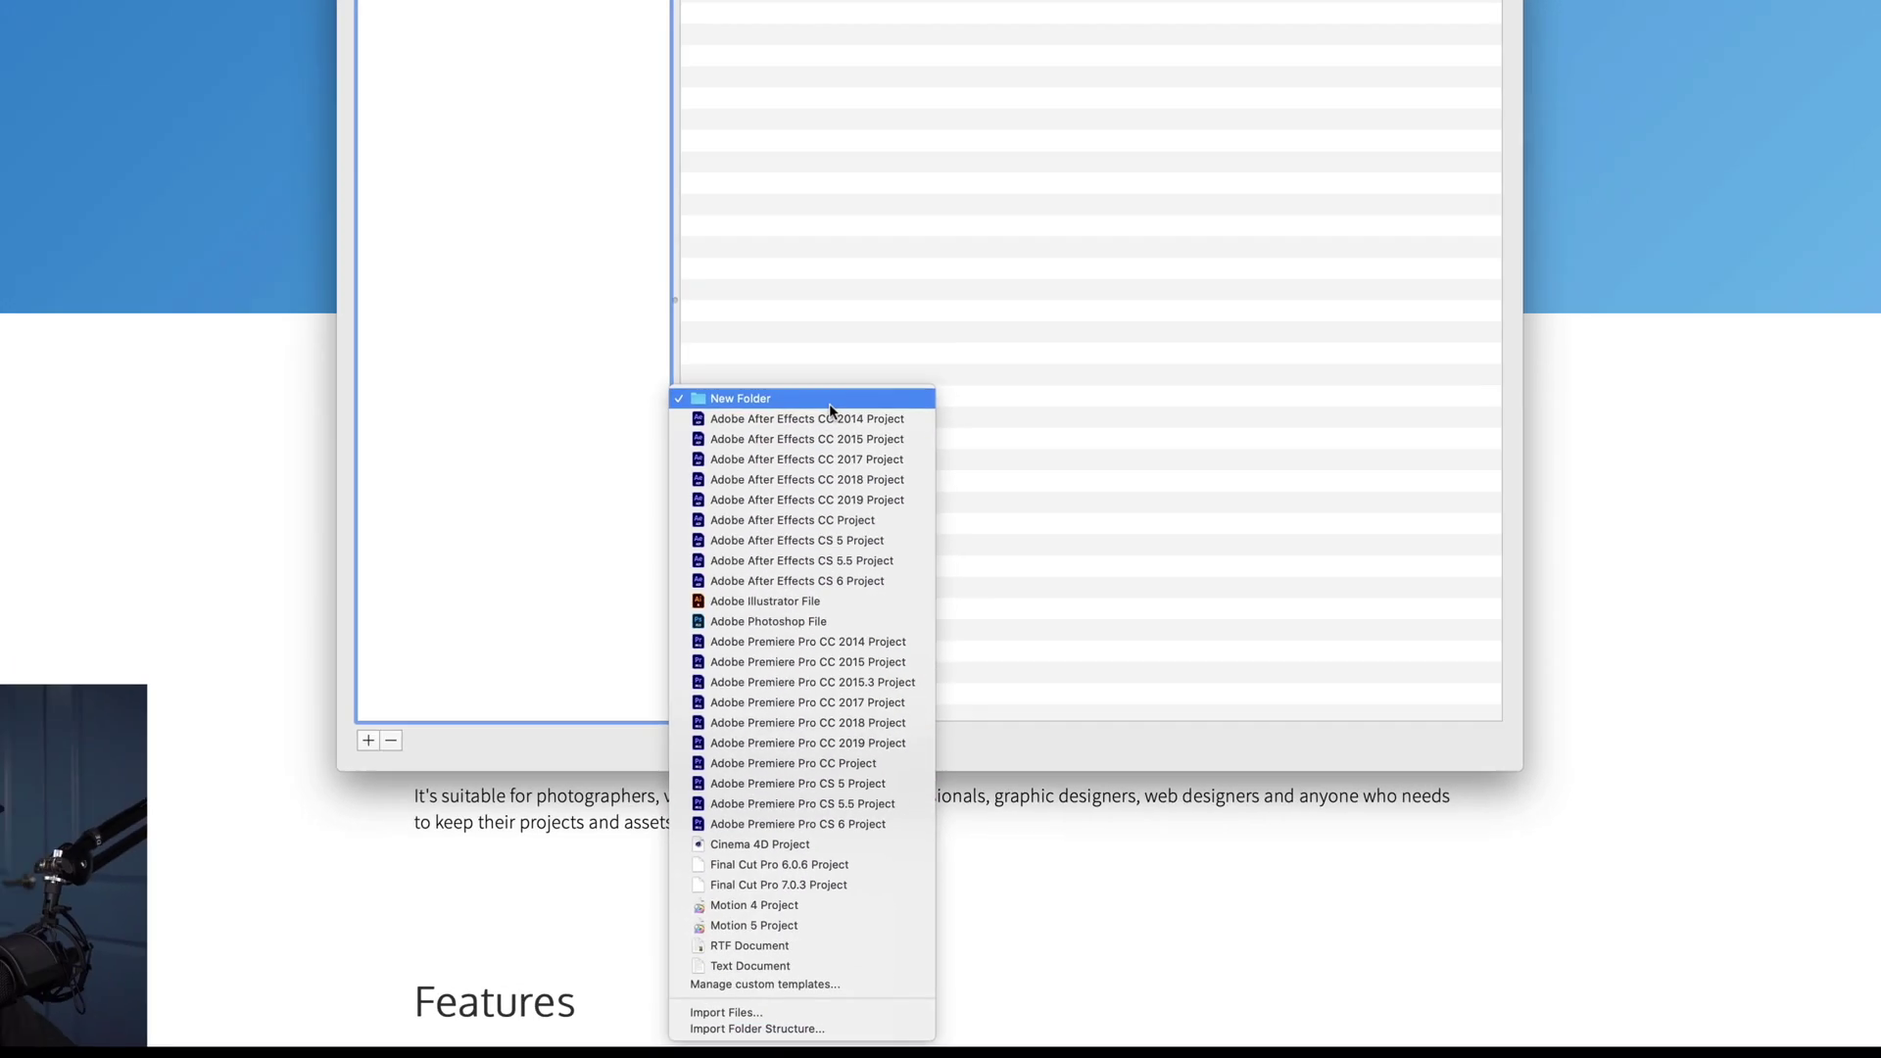
pyautogui.click(829, 400)
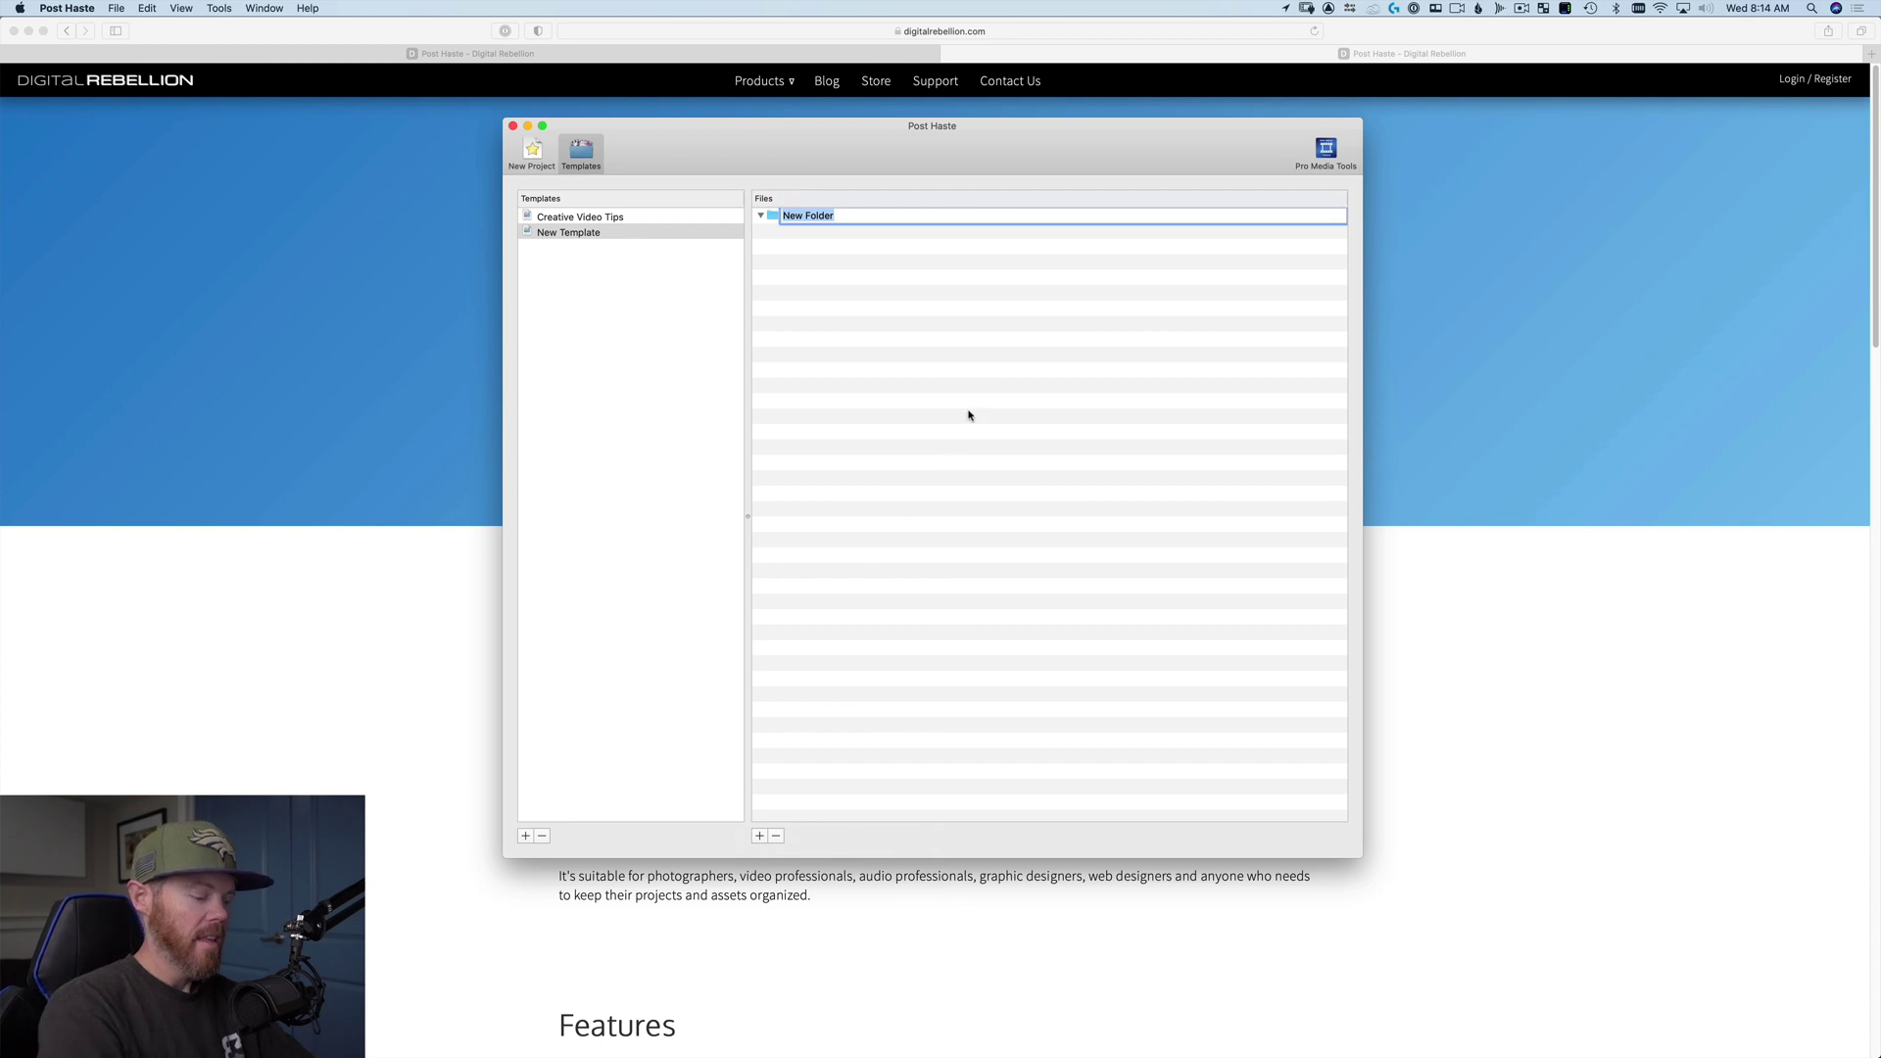
pyautogui.write('Folder 1')
pyautogui.press('Return')
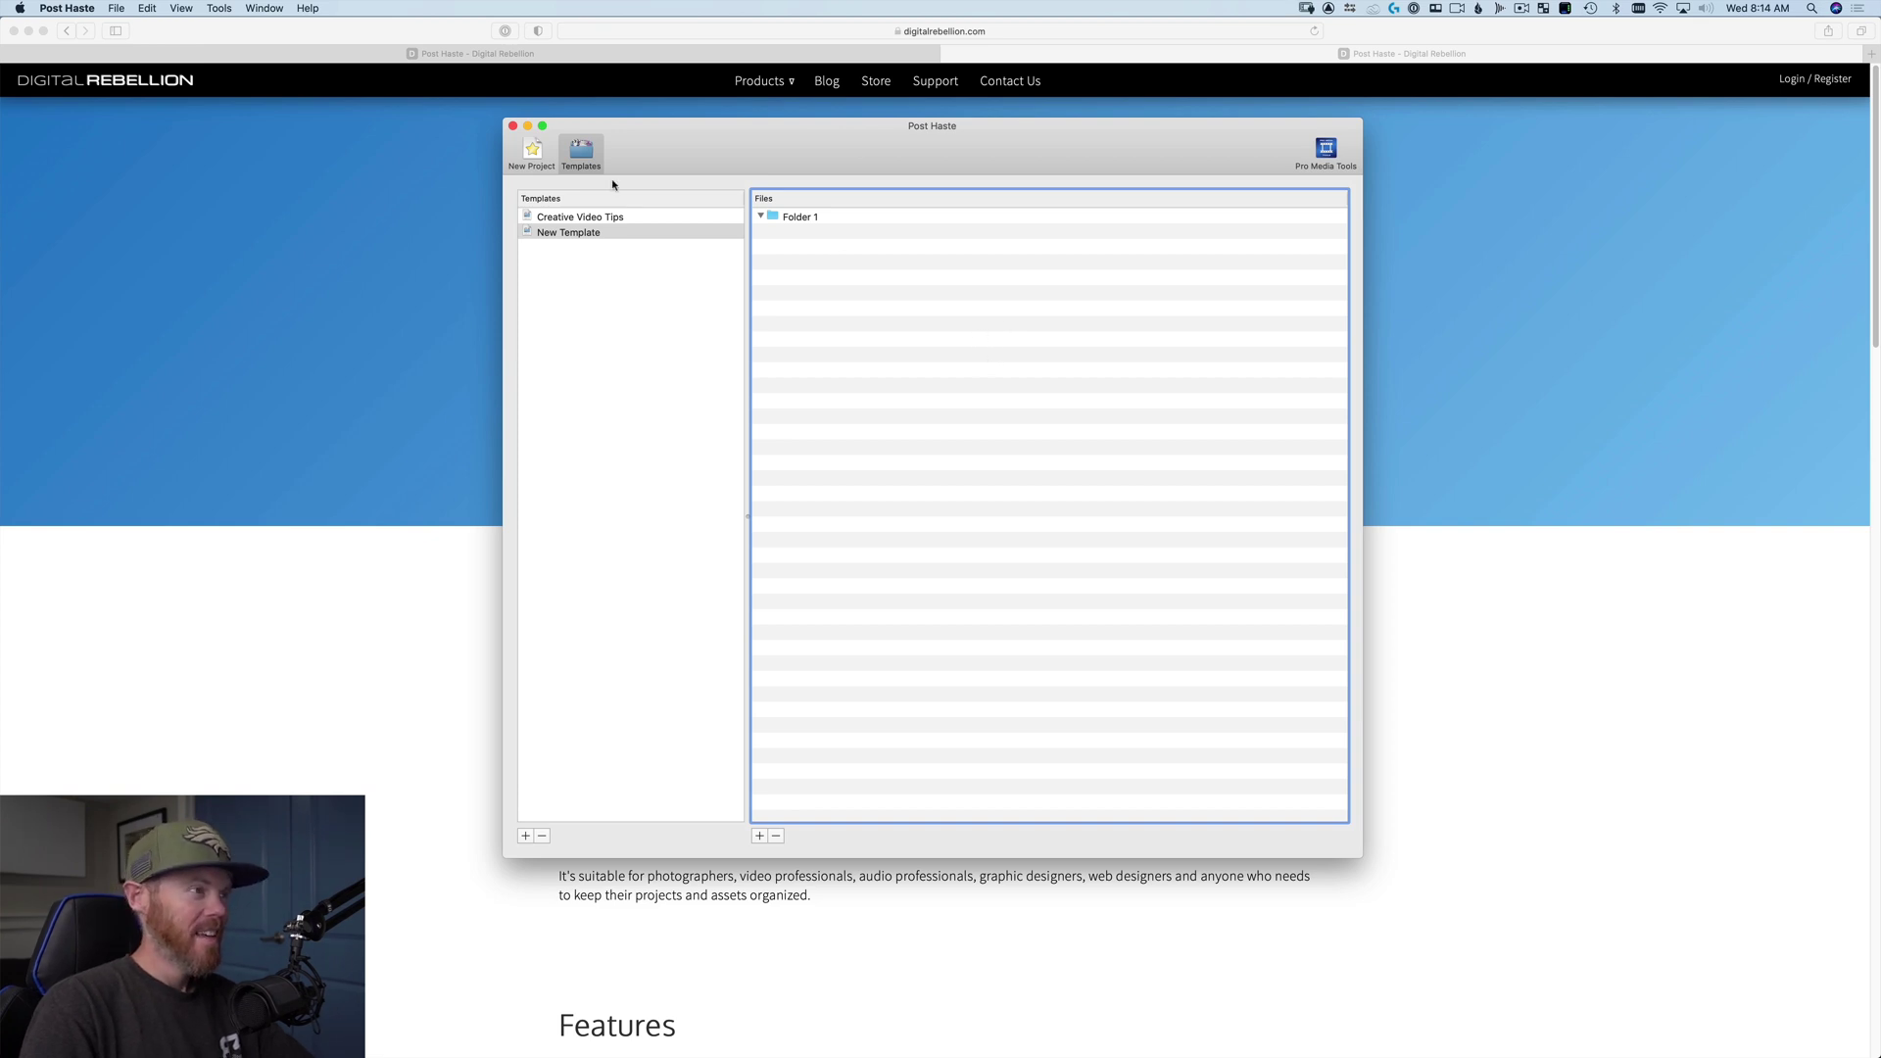
pyautogui.click(530, 154)
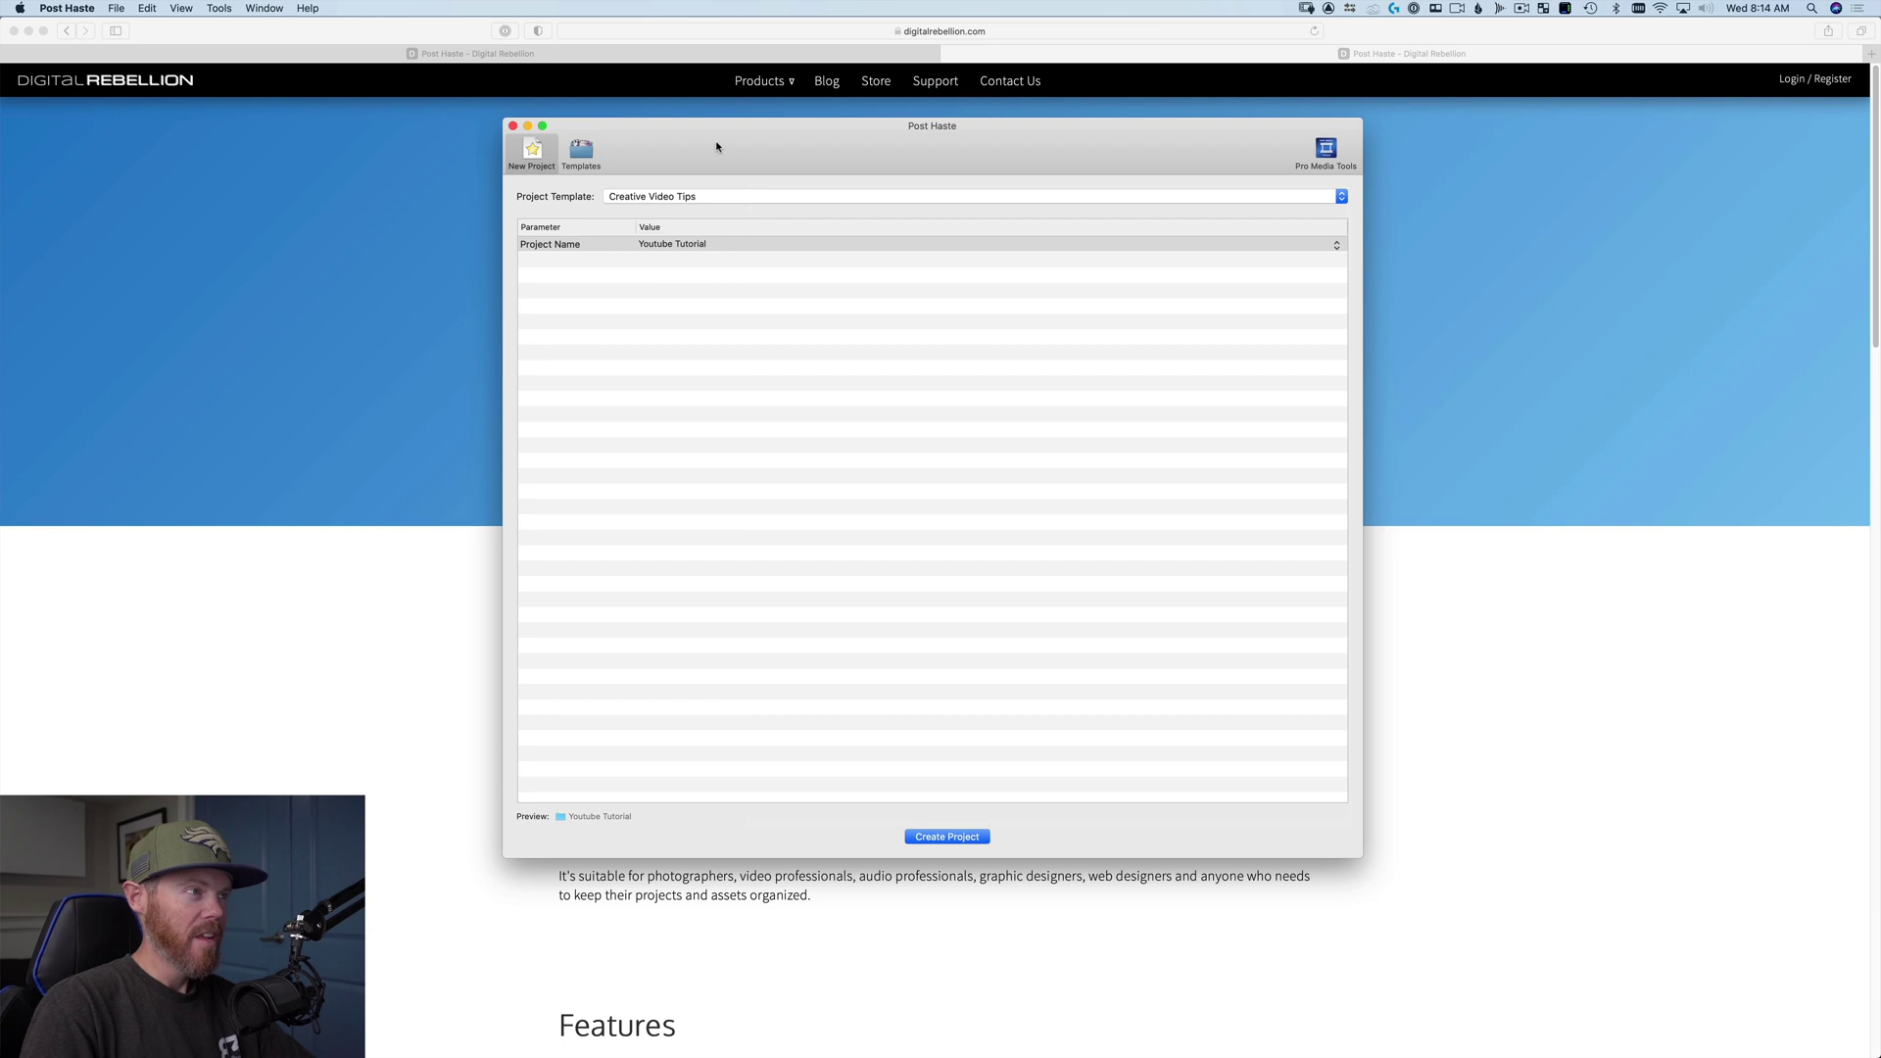
# Check the Project Name value, Youtube Tutorial
pyautogui.click(687, 244)
pyautogui.press('Return')
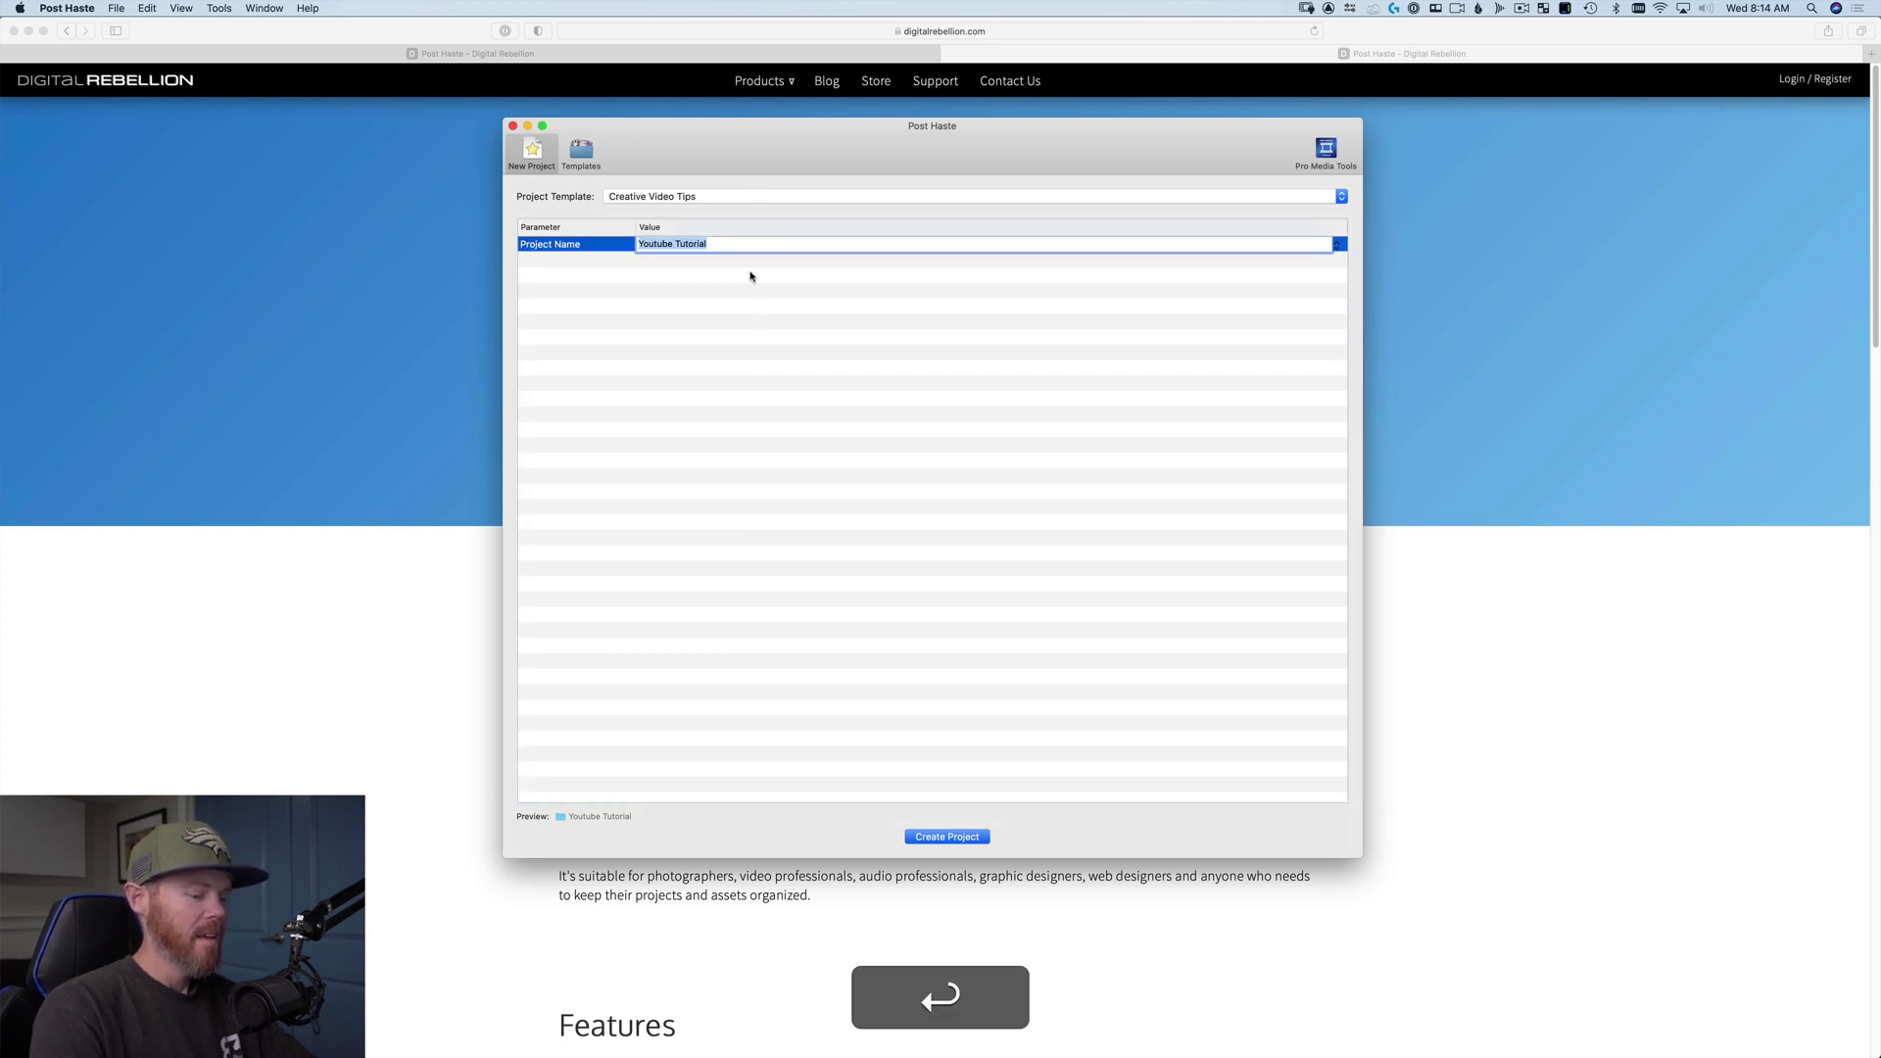
pyautogui.press('Return')
# Create the project from the Creative Video Tips template and save it to the Desktop
pyautogui.click(960, 845)
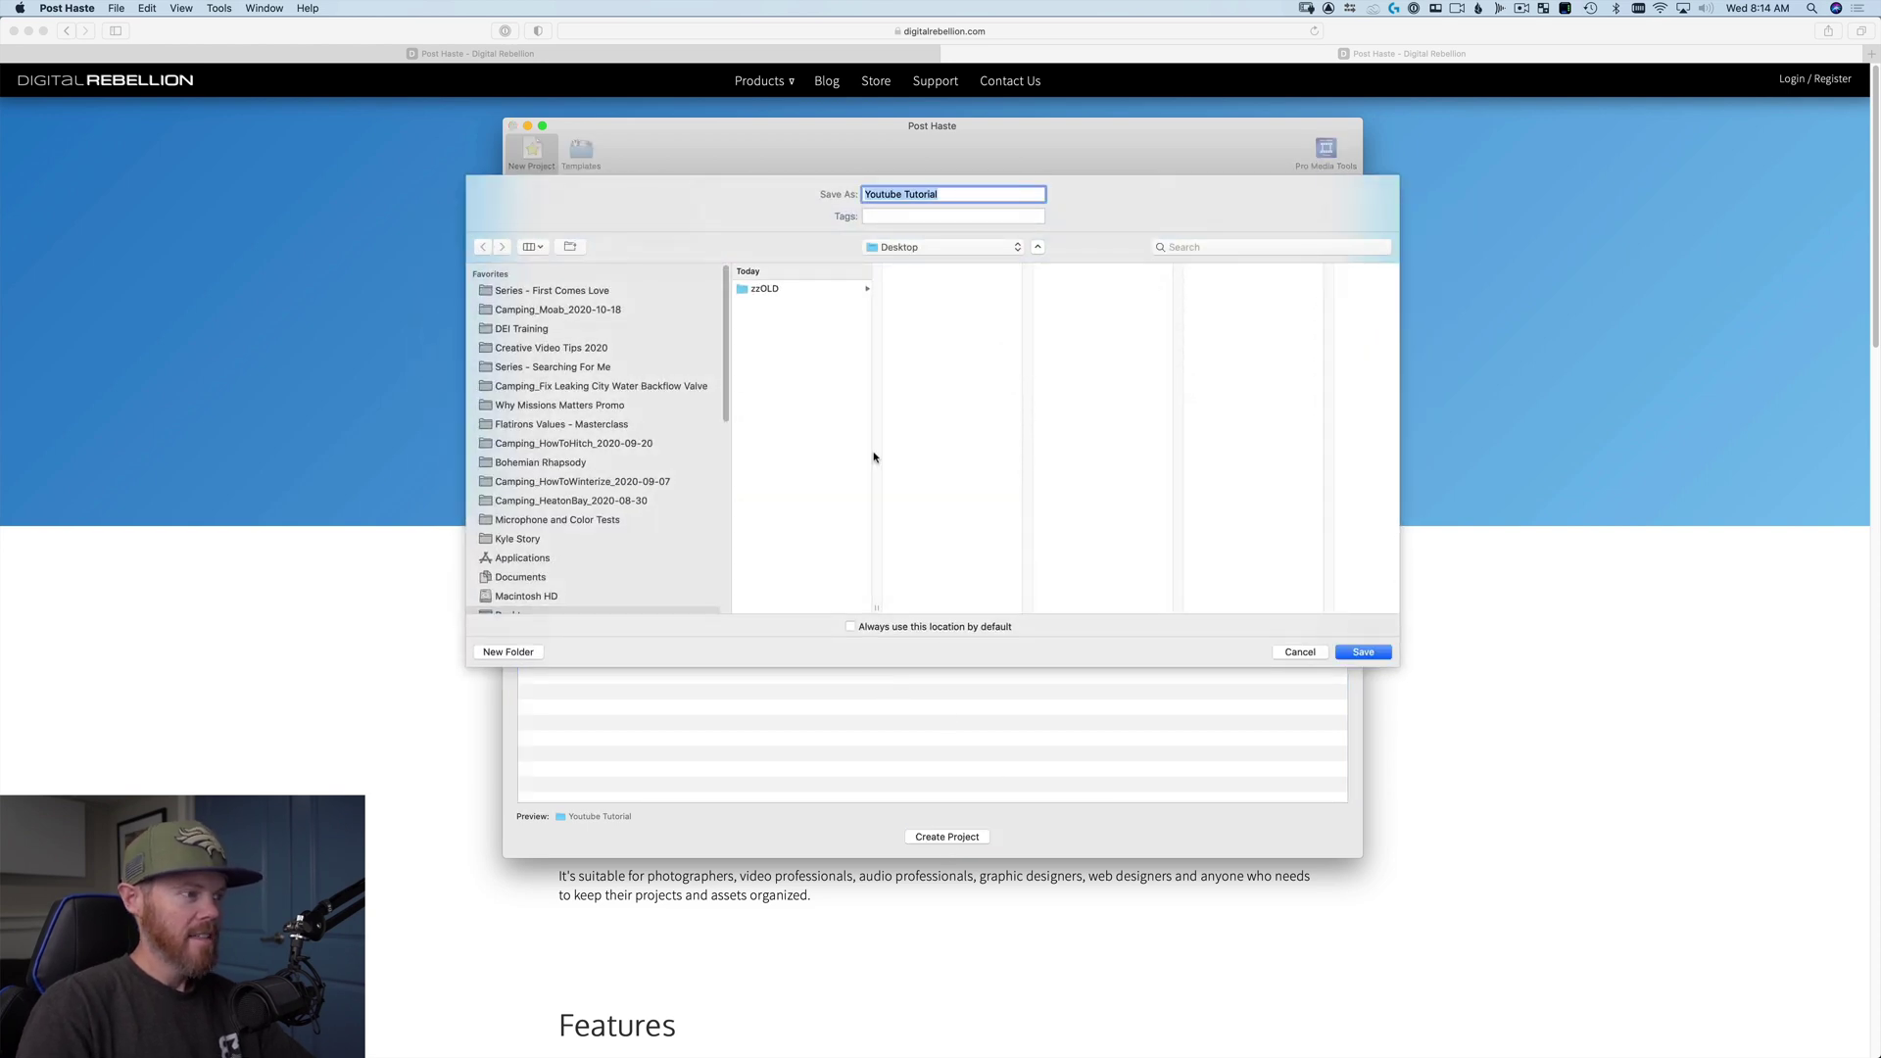
pyautogui.scroll(-3, 666, 412)
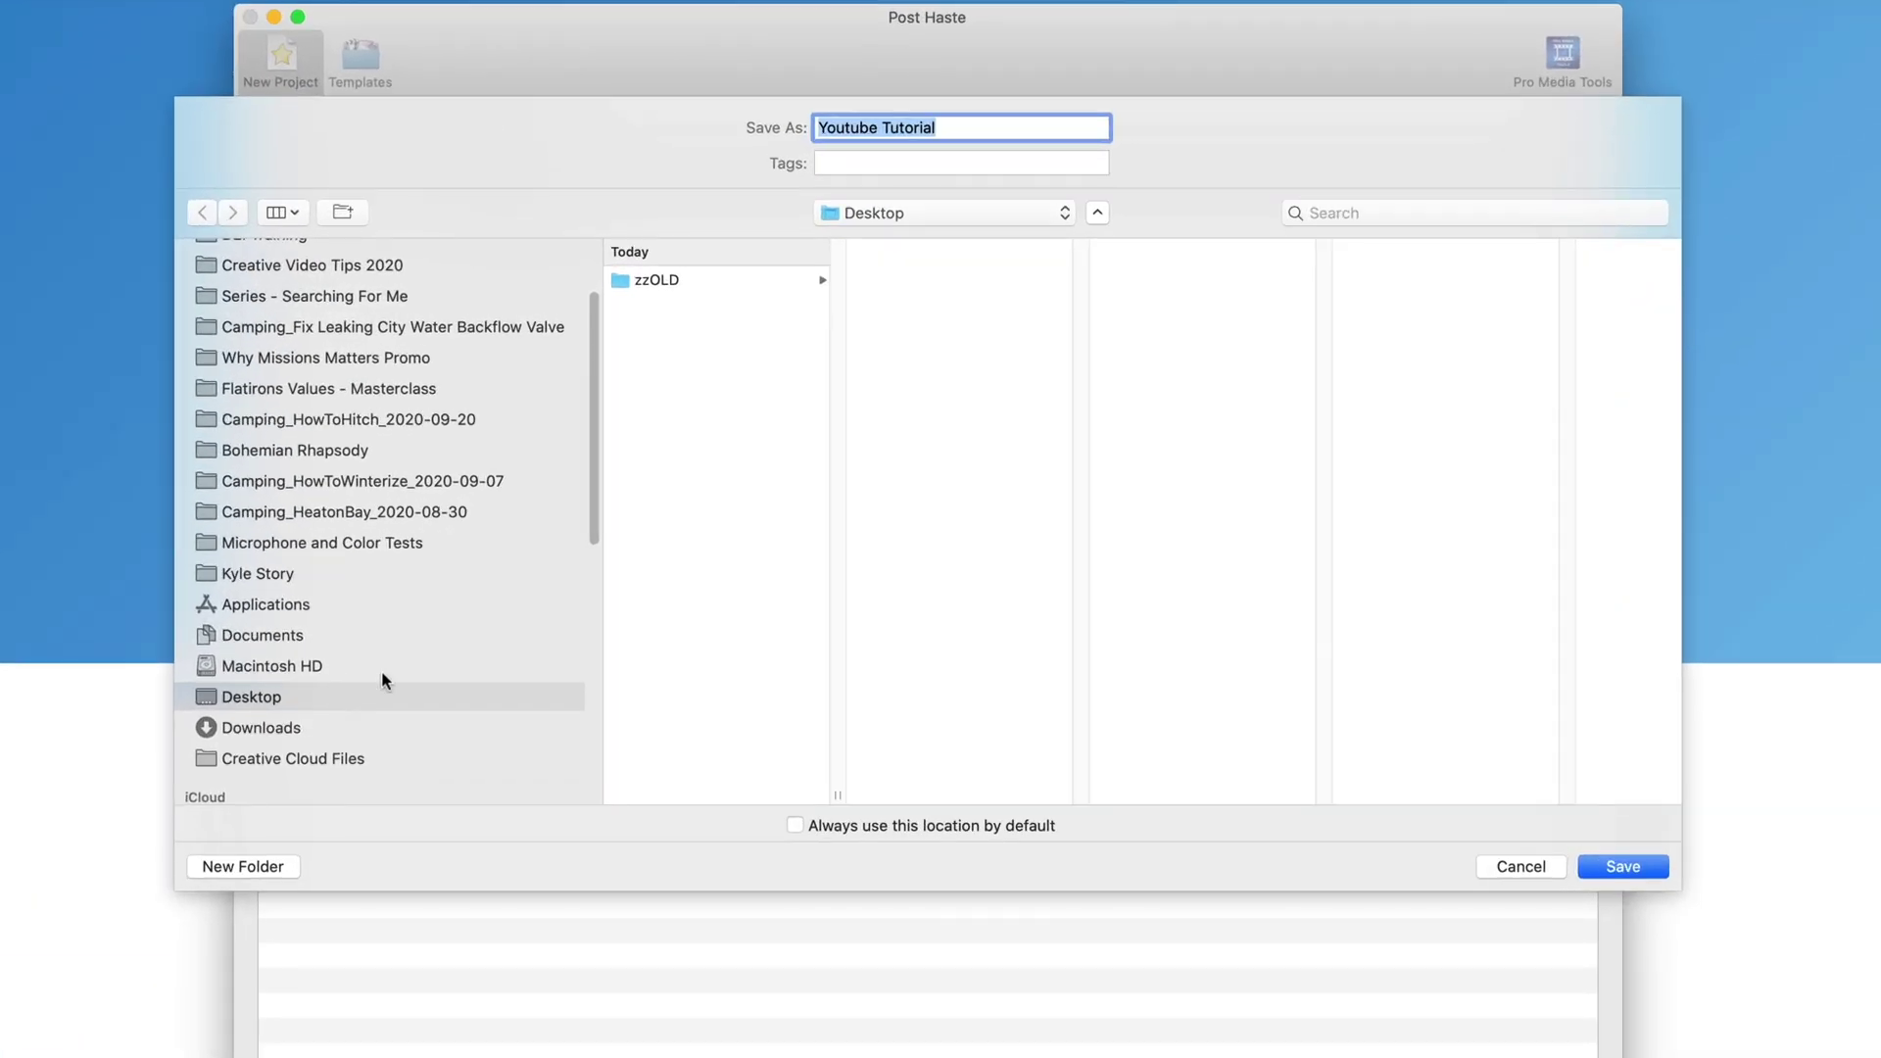
pyautogui.click(1627, 866)
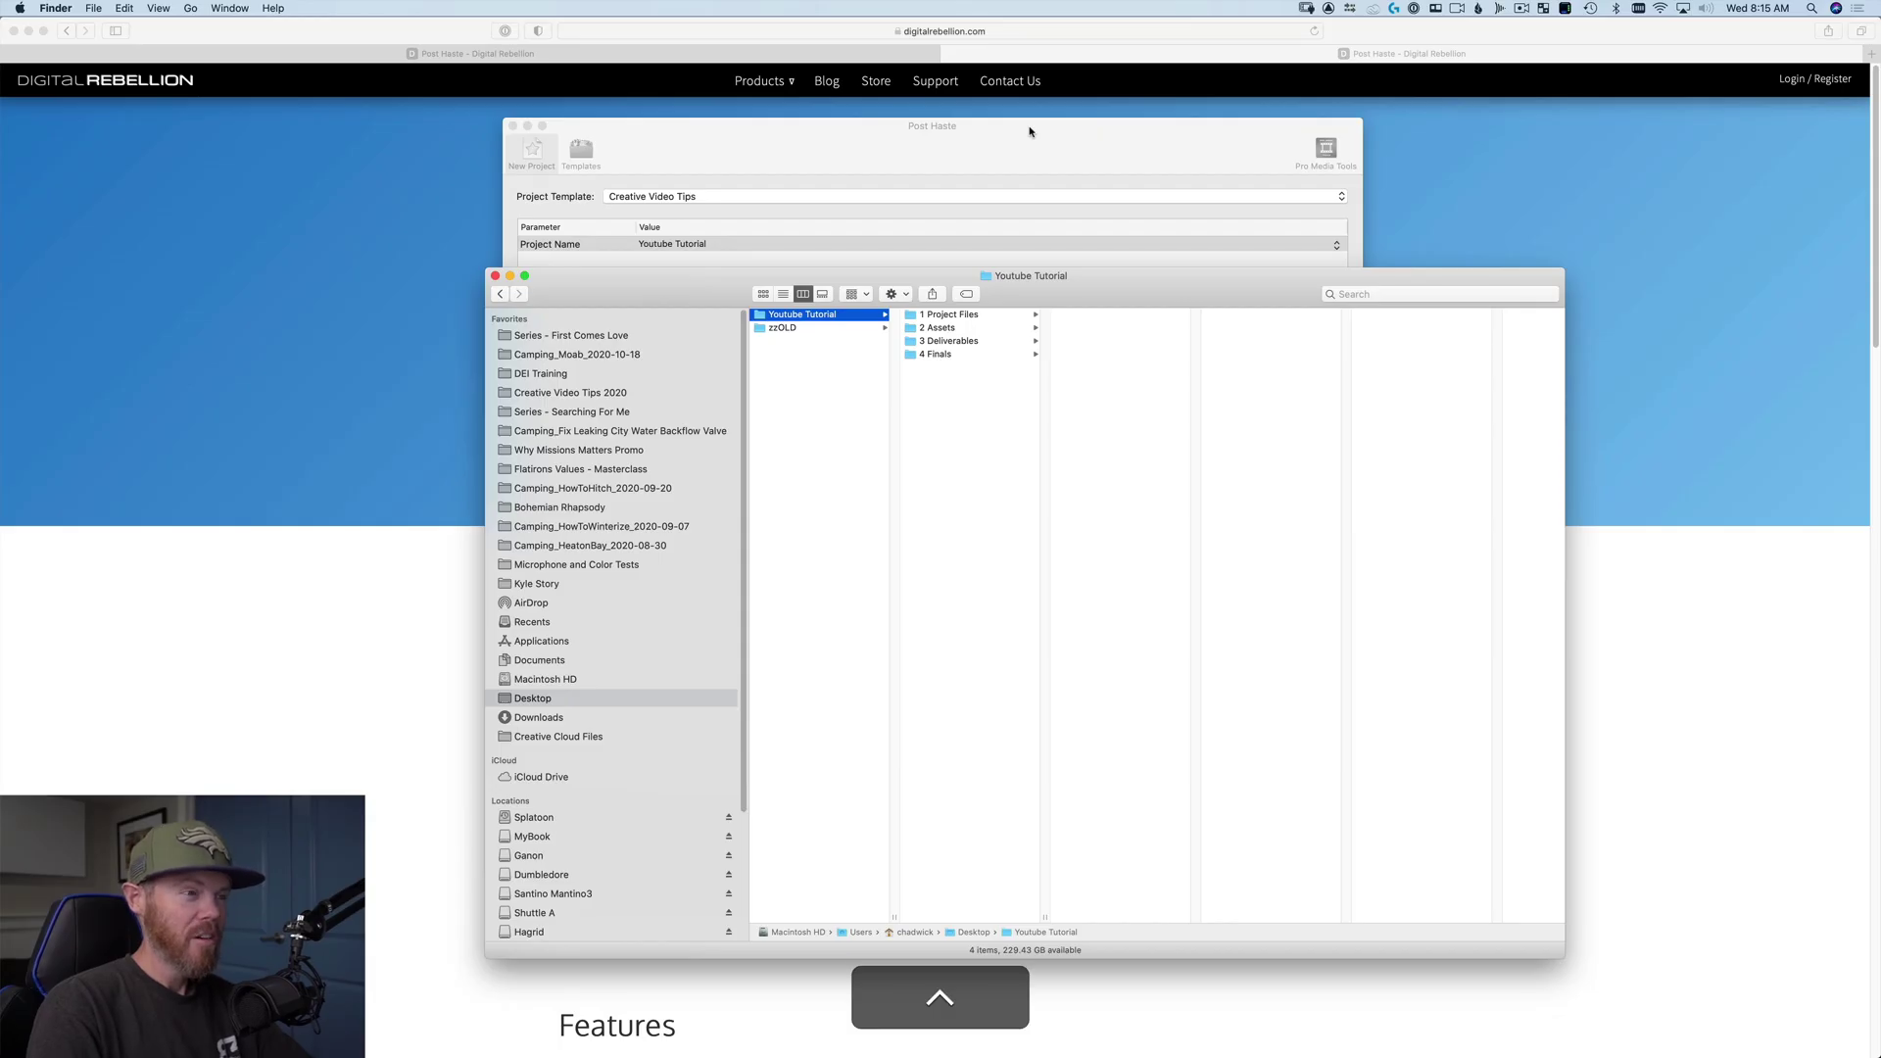
# Switch to the Space where Avid Media Composer shows the Sheep_Hunt edit
pyautogui.hotkey('ctrl', 'Right')
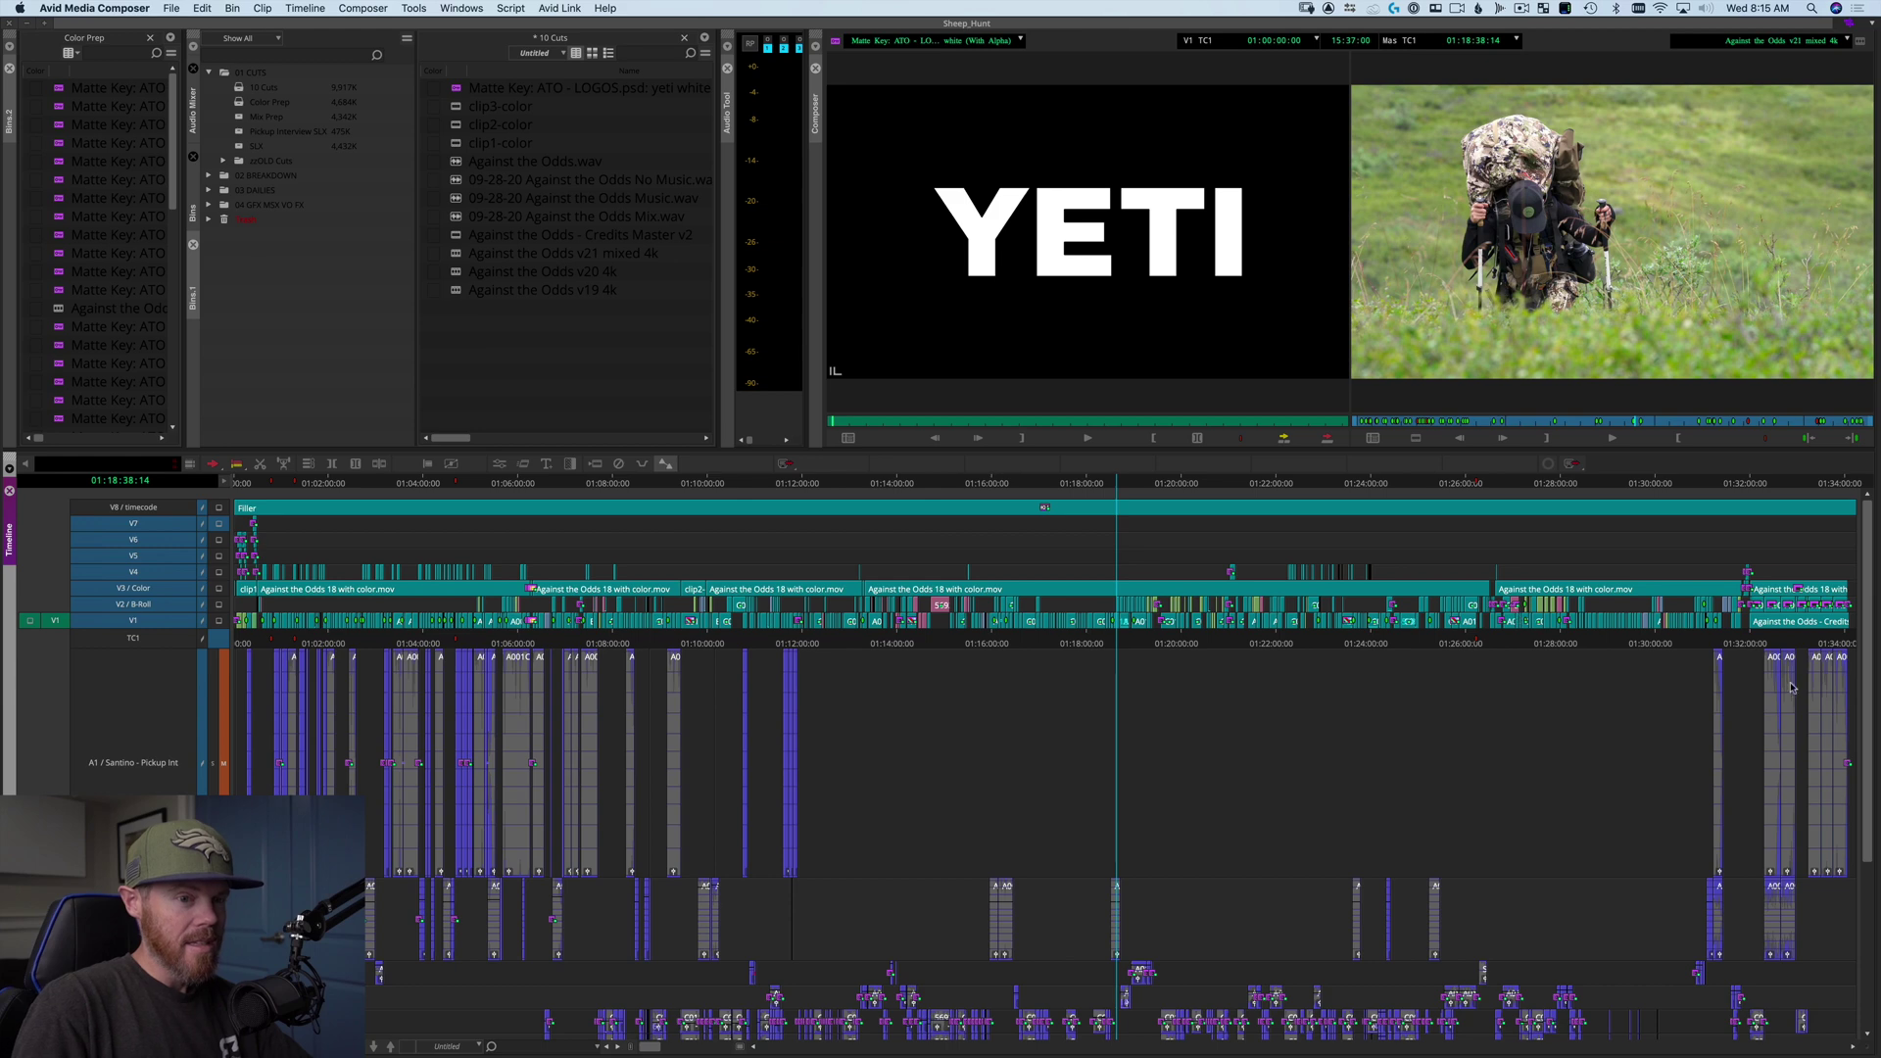
# Switch from Avid Media Composer to Finder using the app switcher
pyautogui.moveTo(1871, 615); pyautogui.dragTo(1877, 823)
pyautogui.scroll(10, 1877, 793)
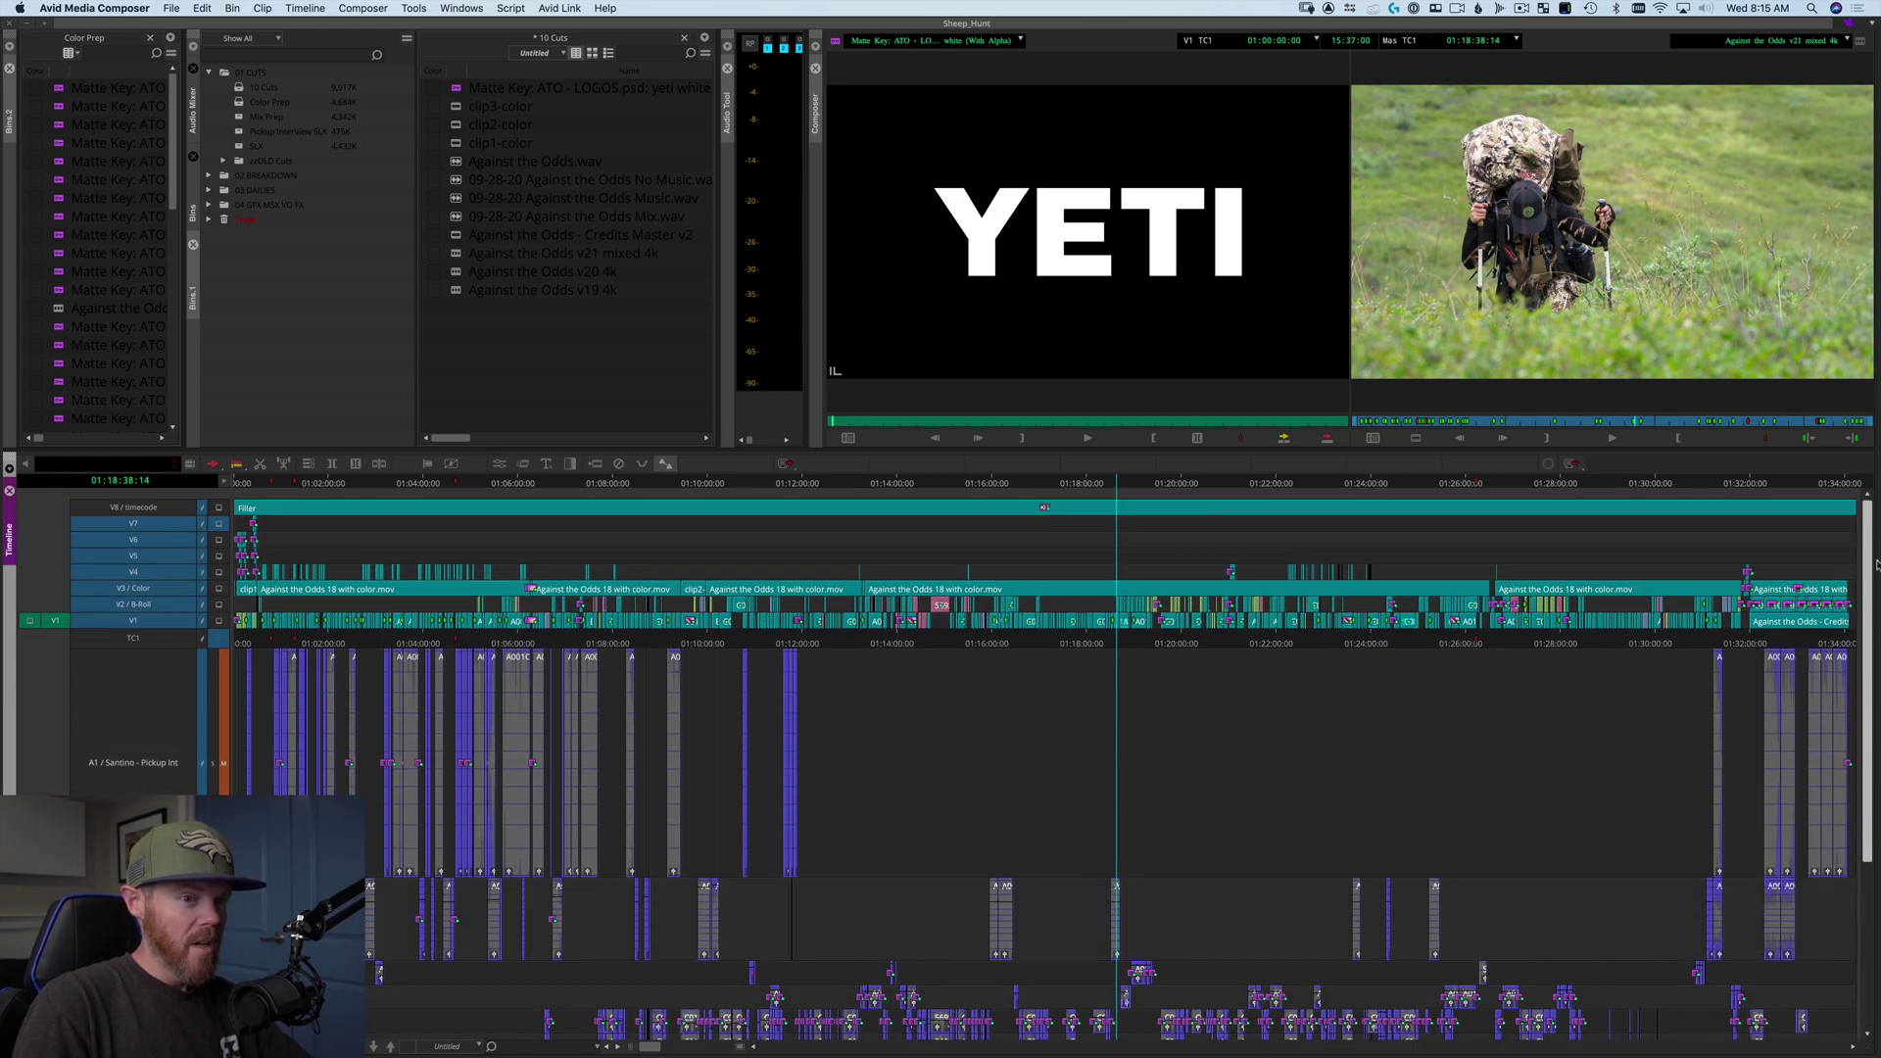
pyautogui.press('cmd+Tab')
pyautogui.click(750, 547)
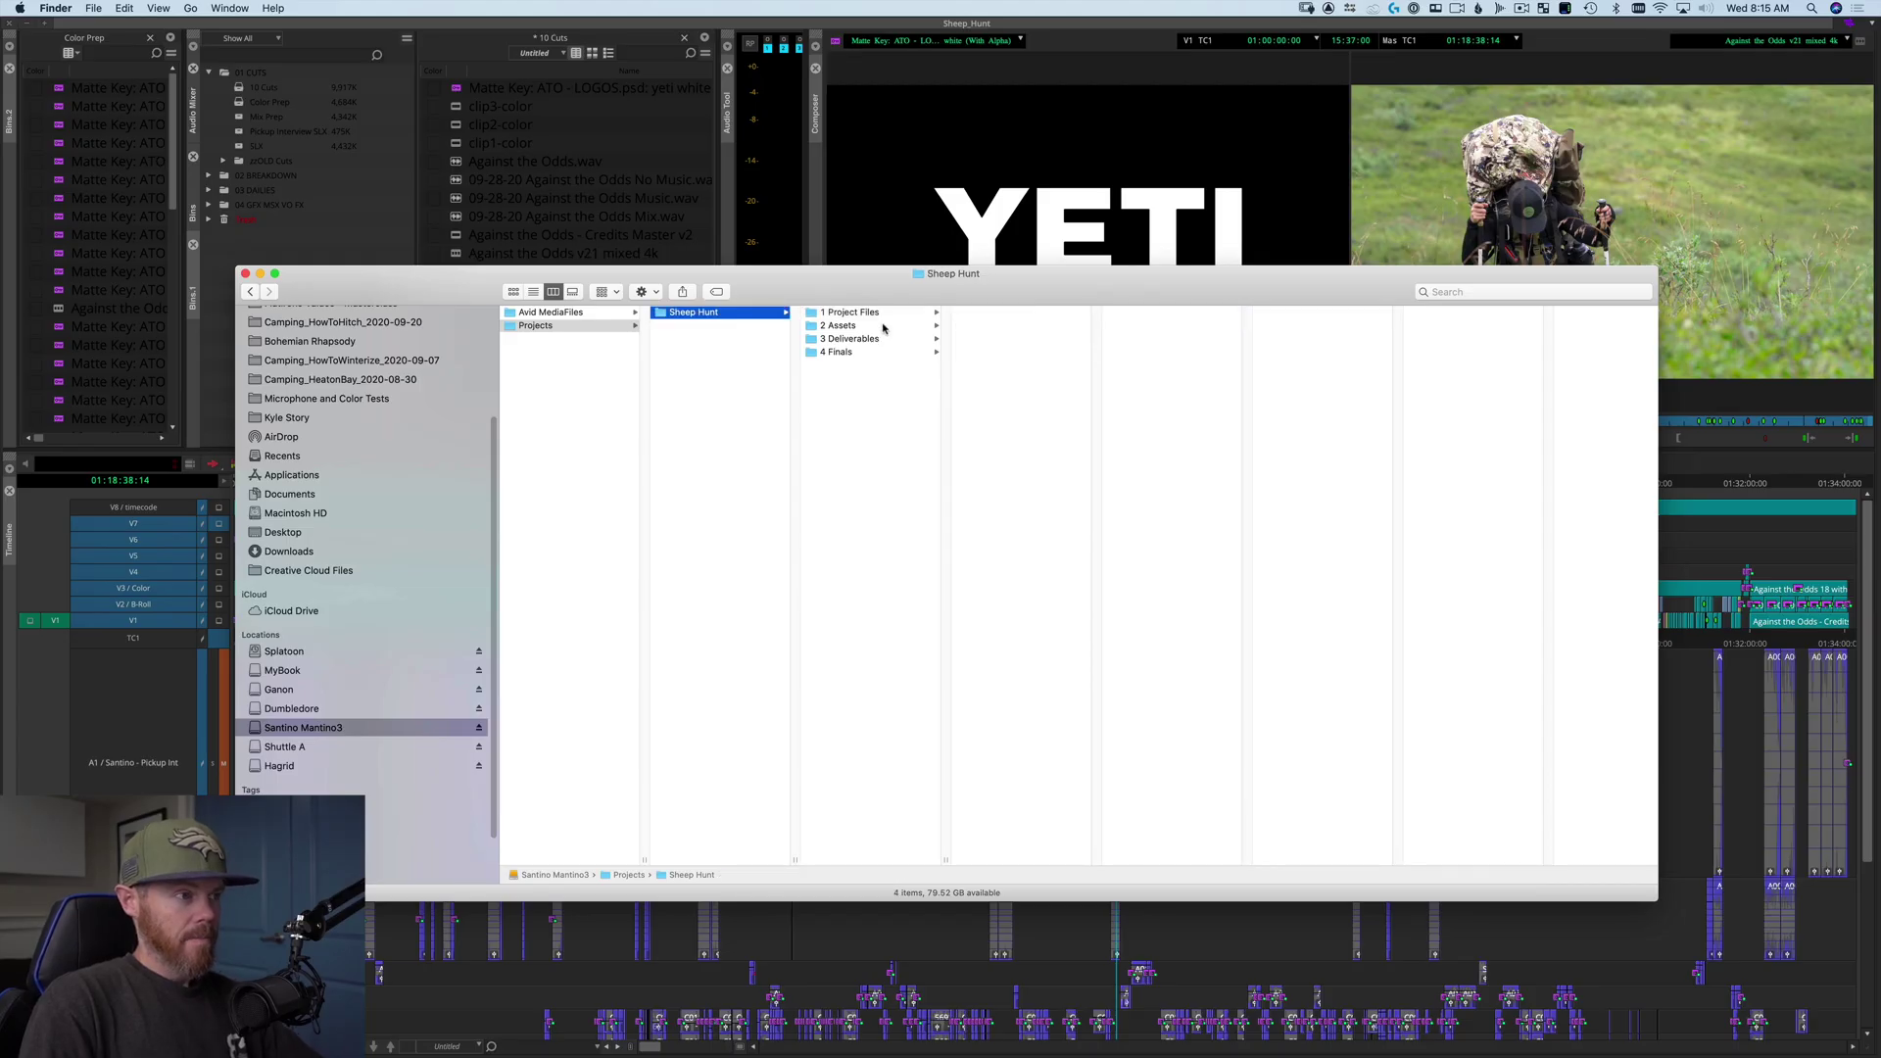
# Move from Sheep Hunt into its 1 Project Files folder in column view
pyautogui.press('Right')
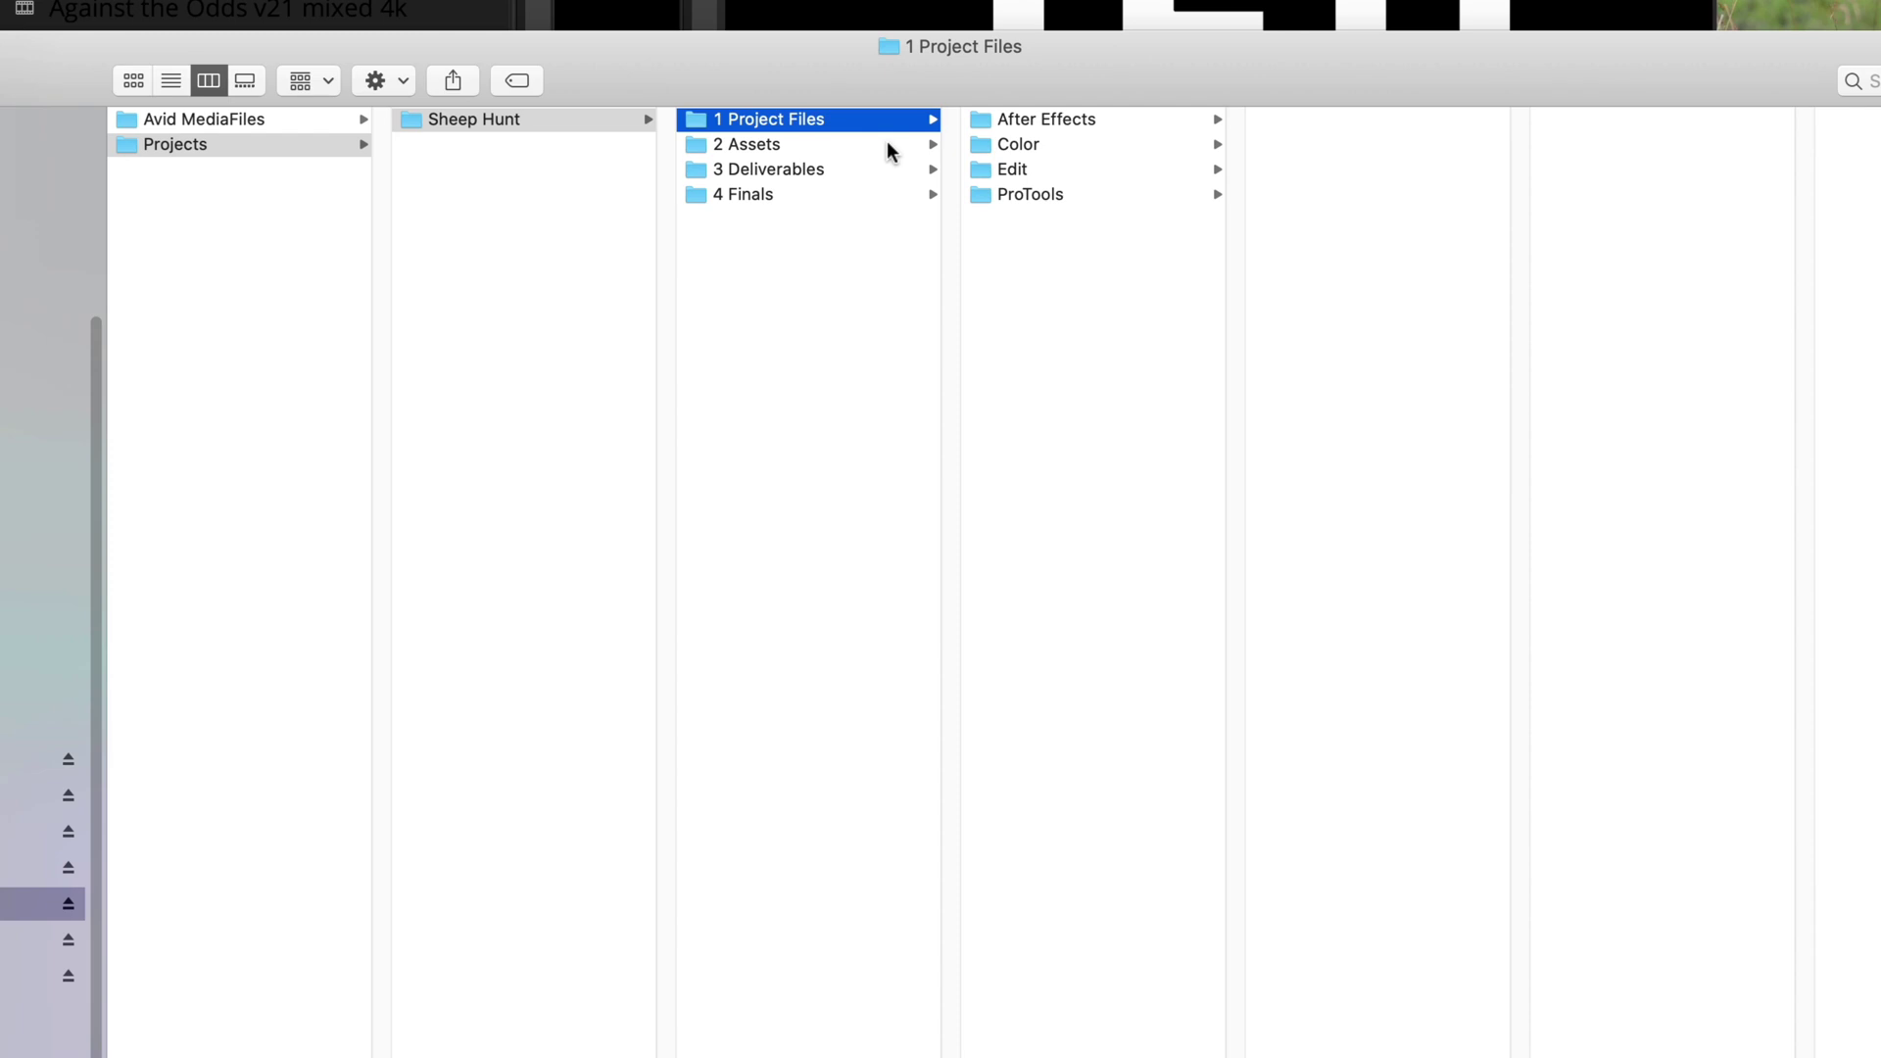
# Browse the After Effects, Color, Edit and ProTools subfolders of 1 Project Files
pyautogui.press('Right')
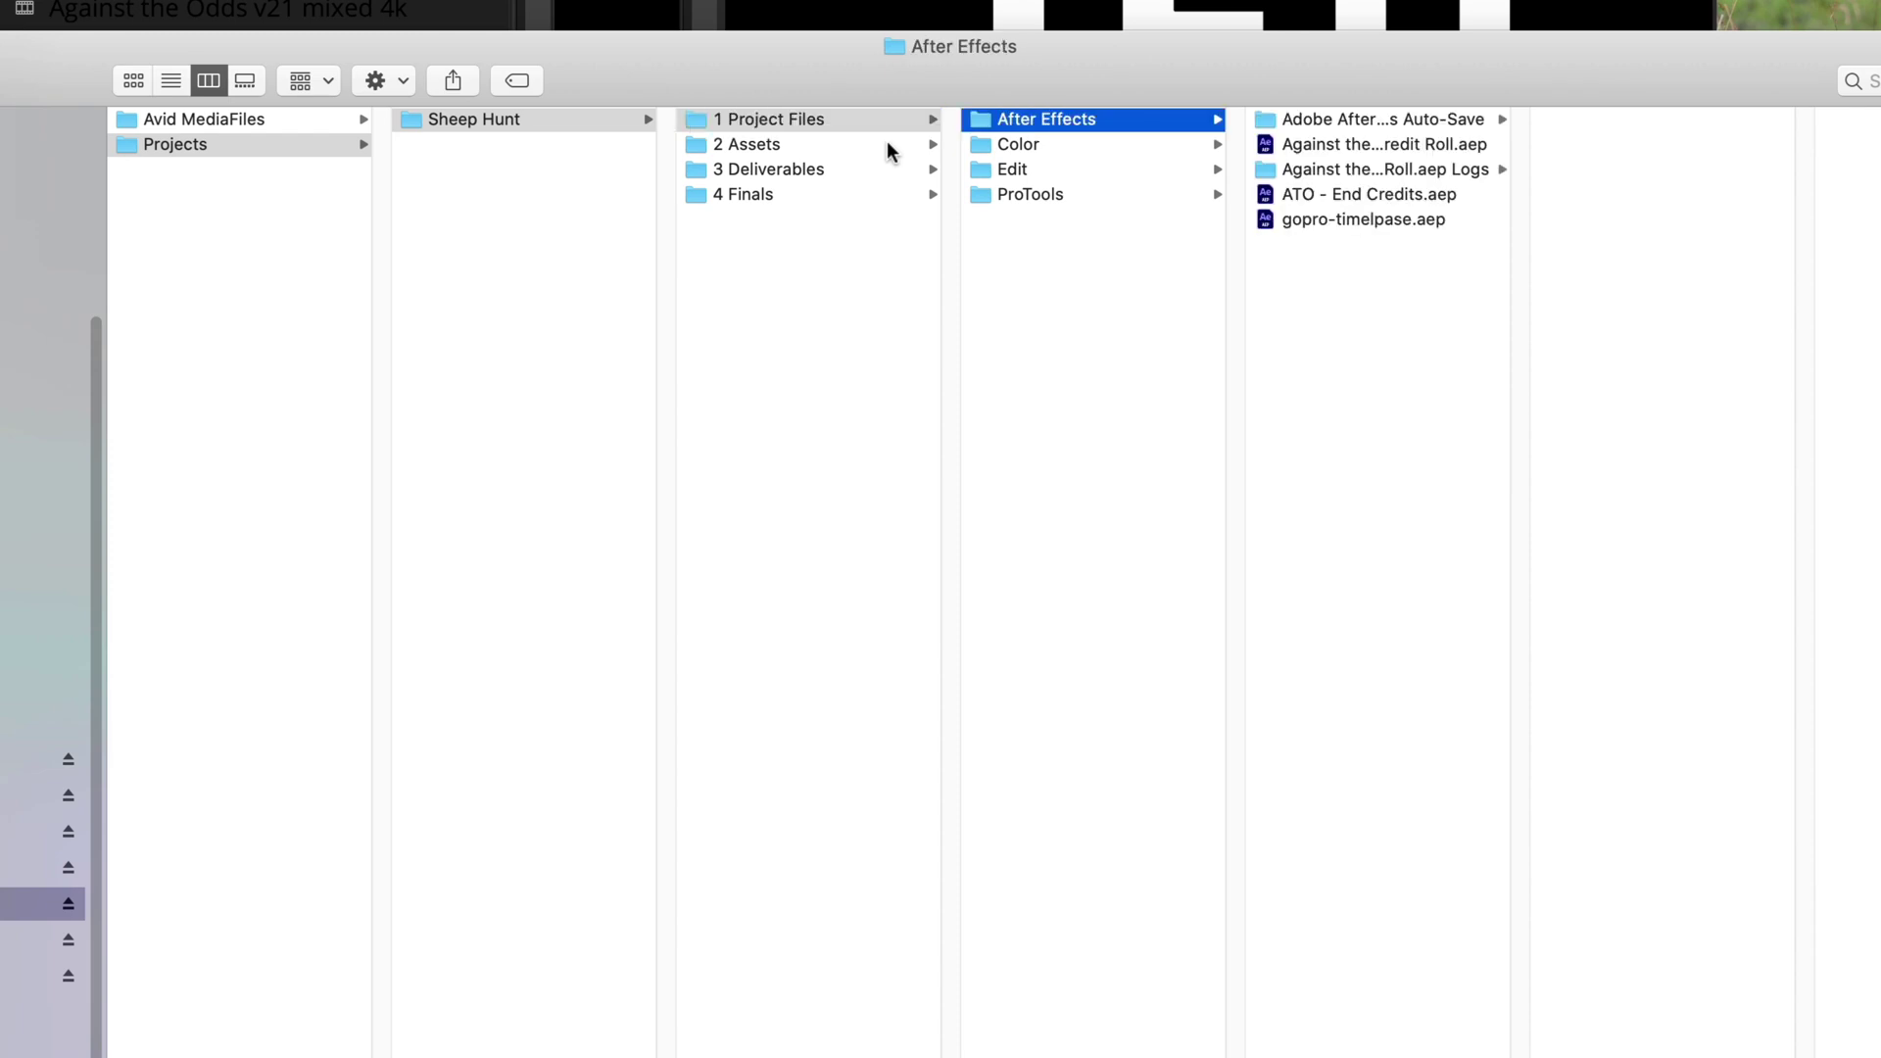
pyautogui.press('Down')
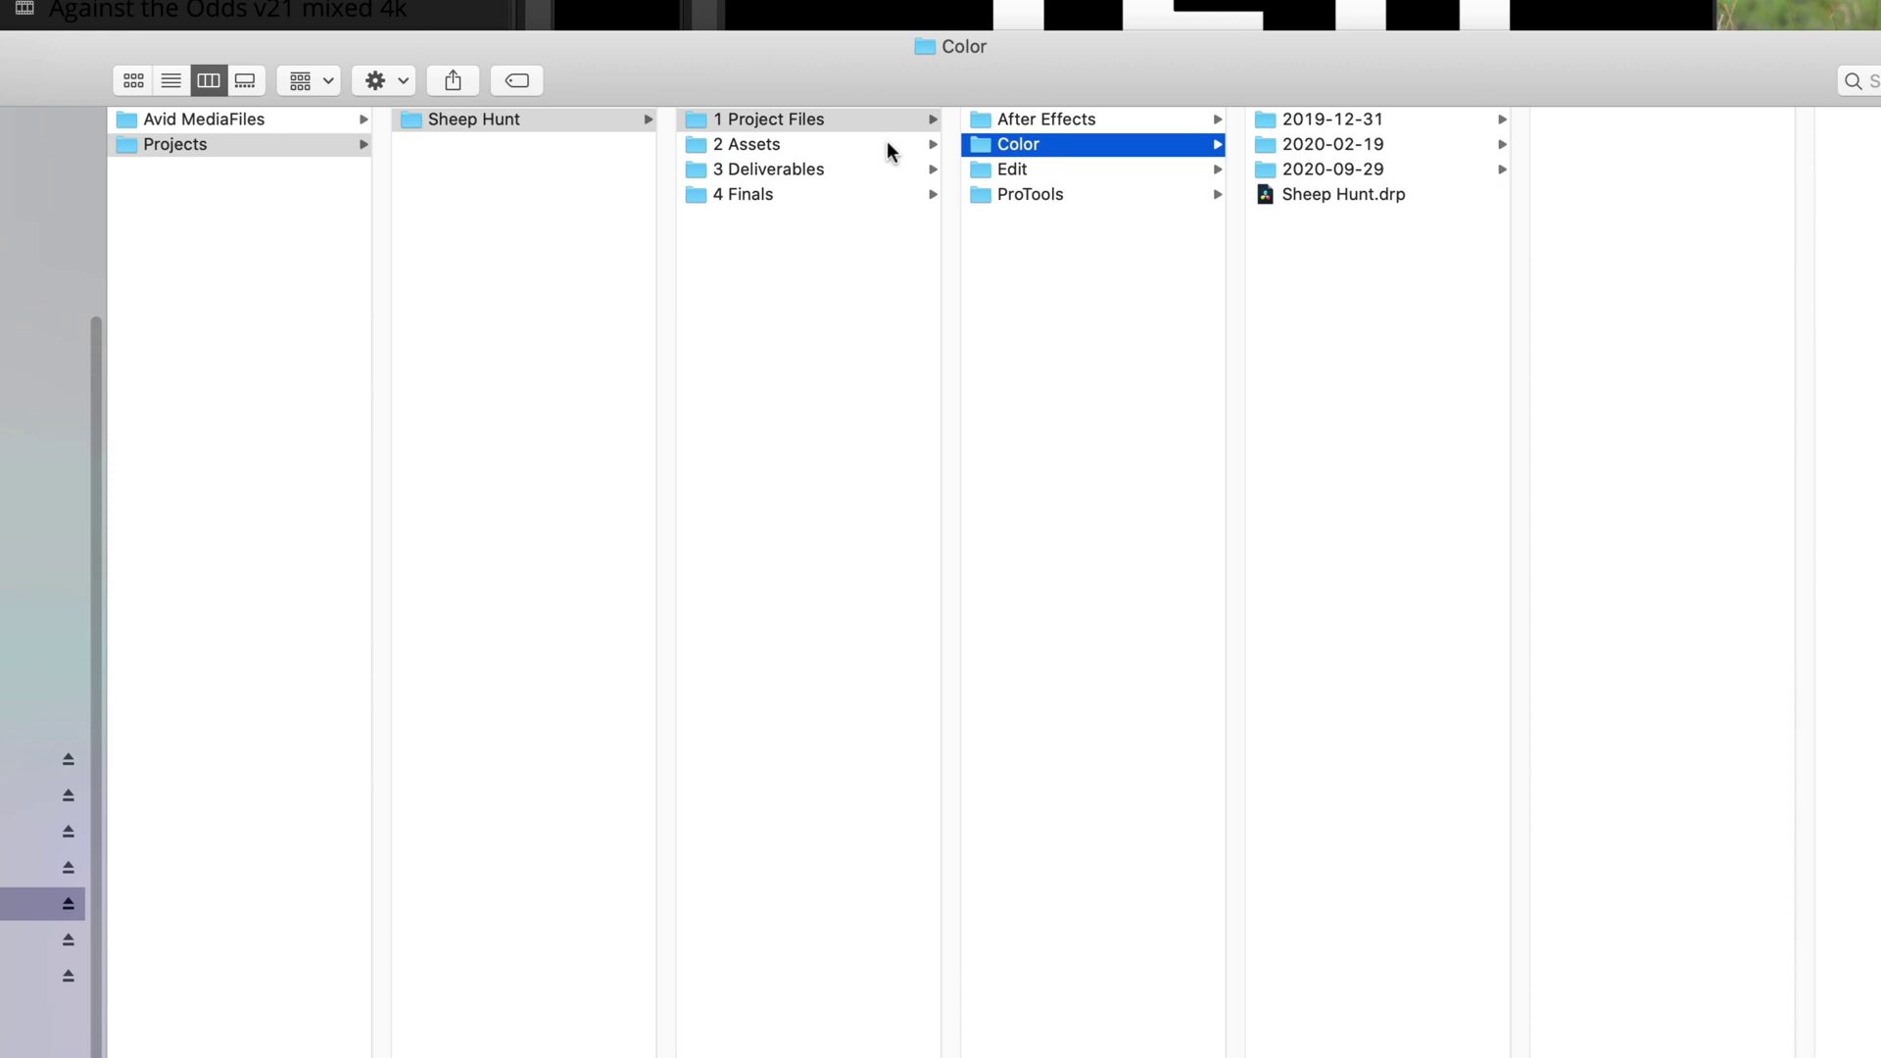
pyautogui.press('Down')
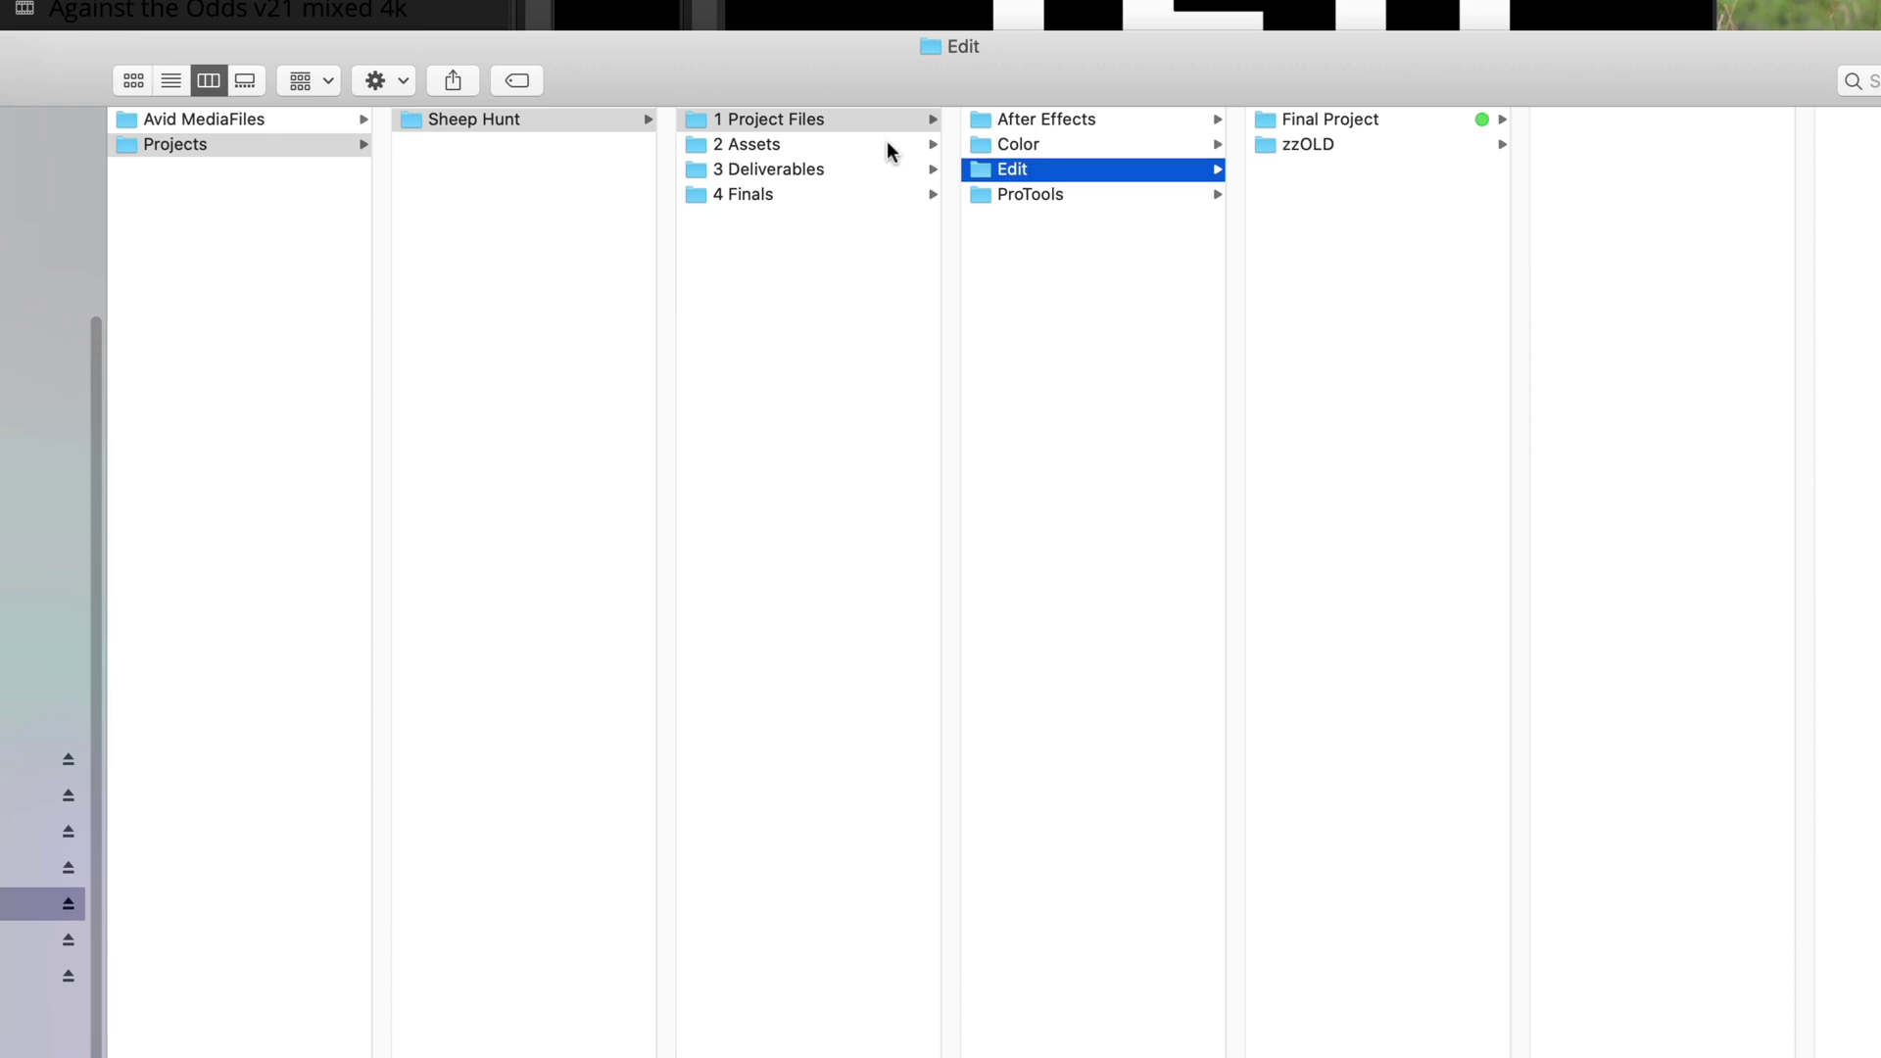
pyautogui.press('Right')
pyautogui.press('Right')
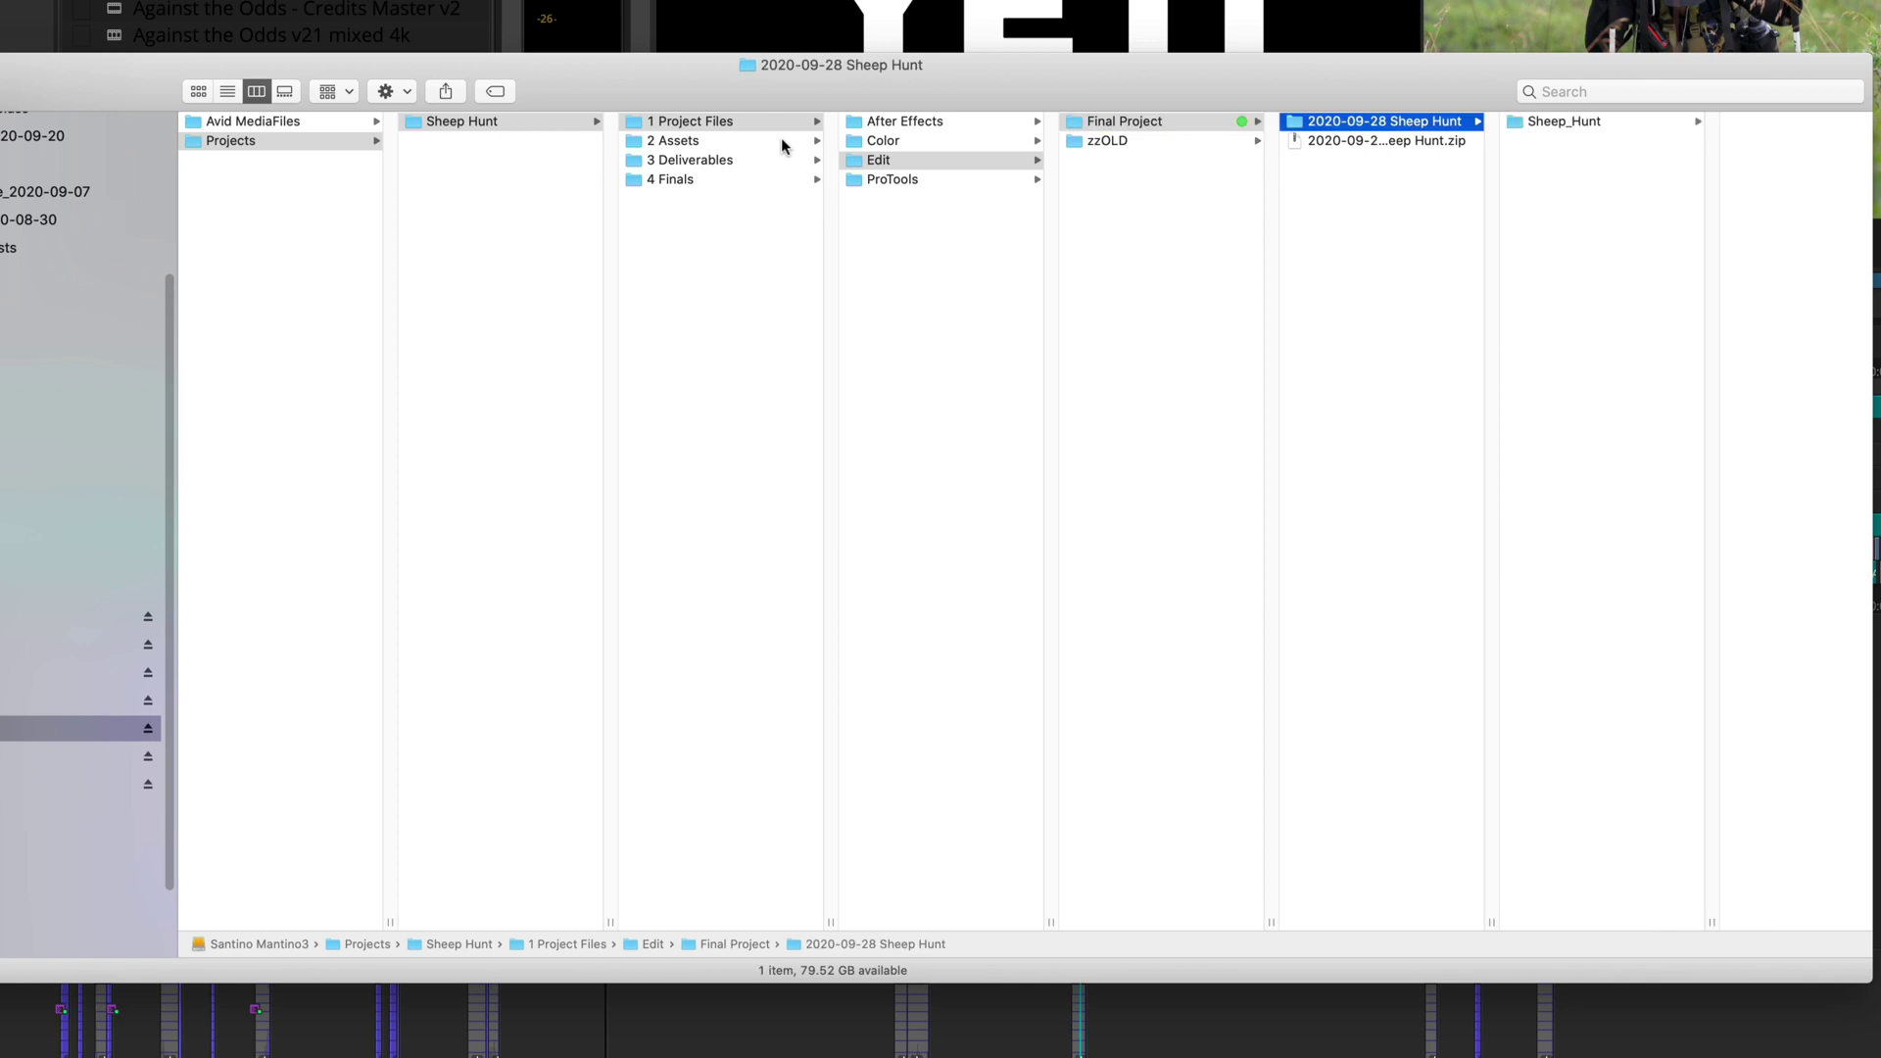
pyautogui.press('Right')
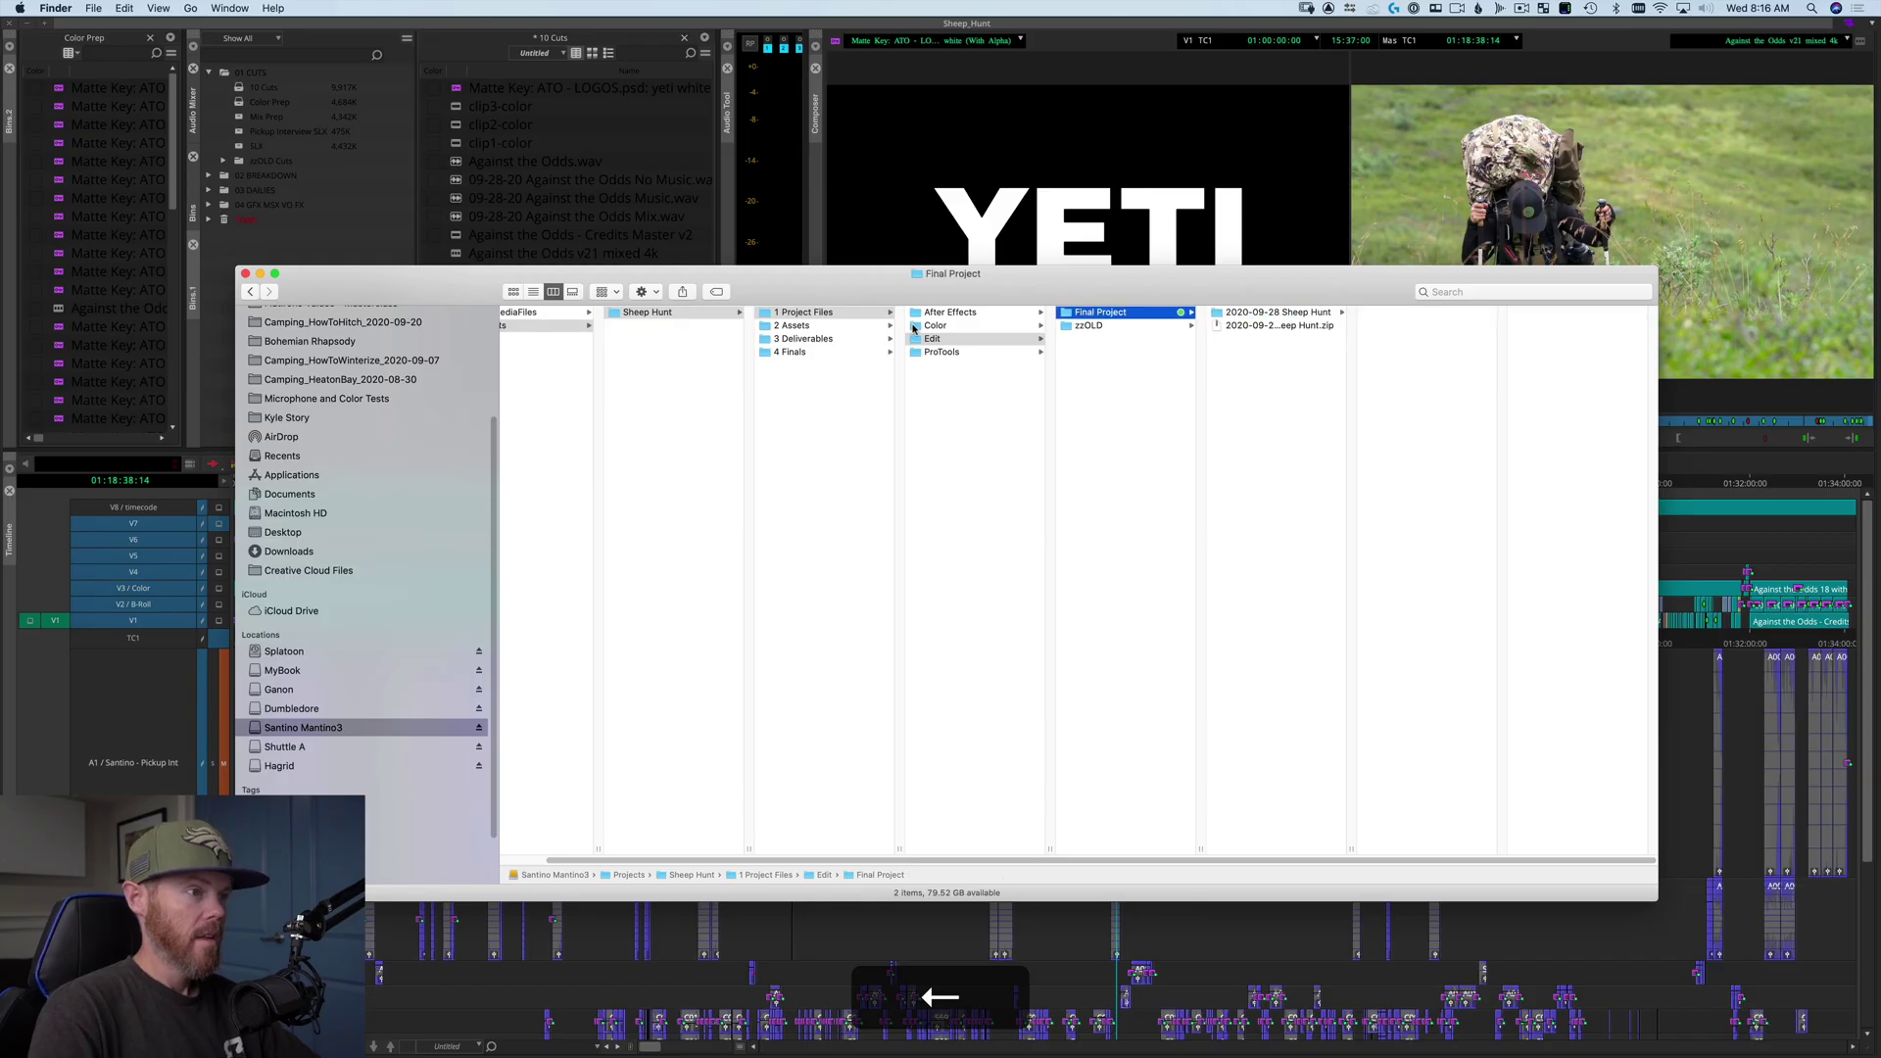
pyautogui.press('Left')
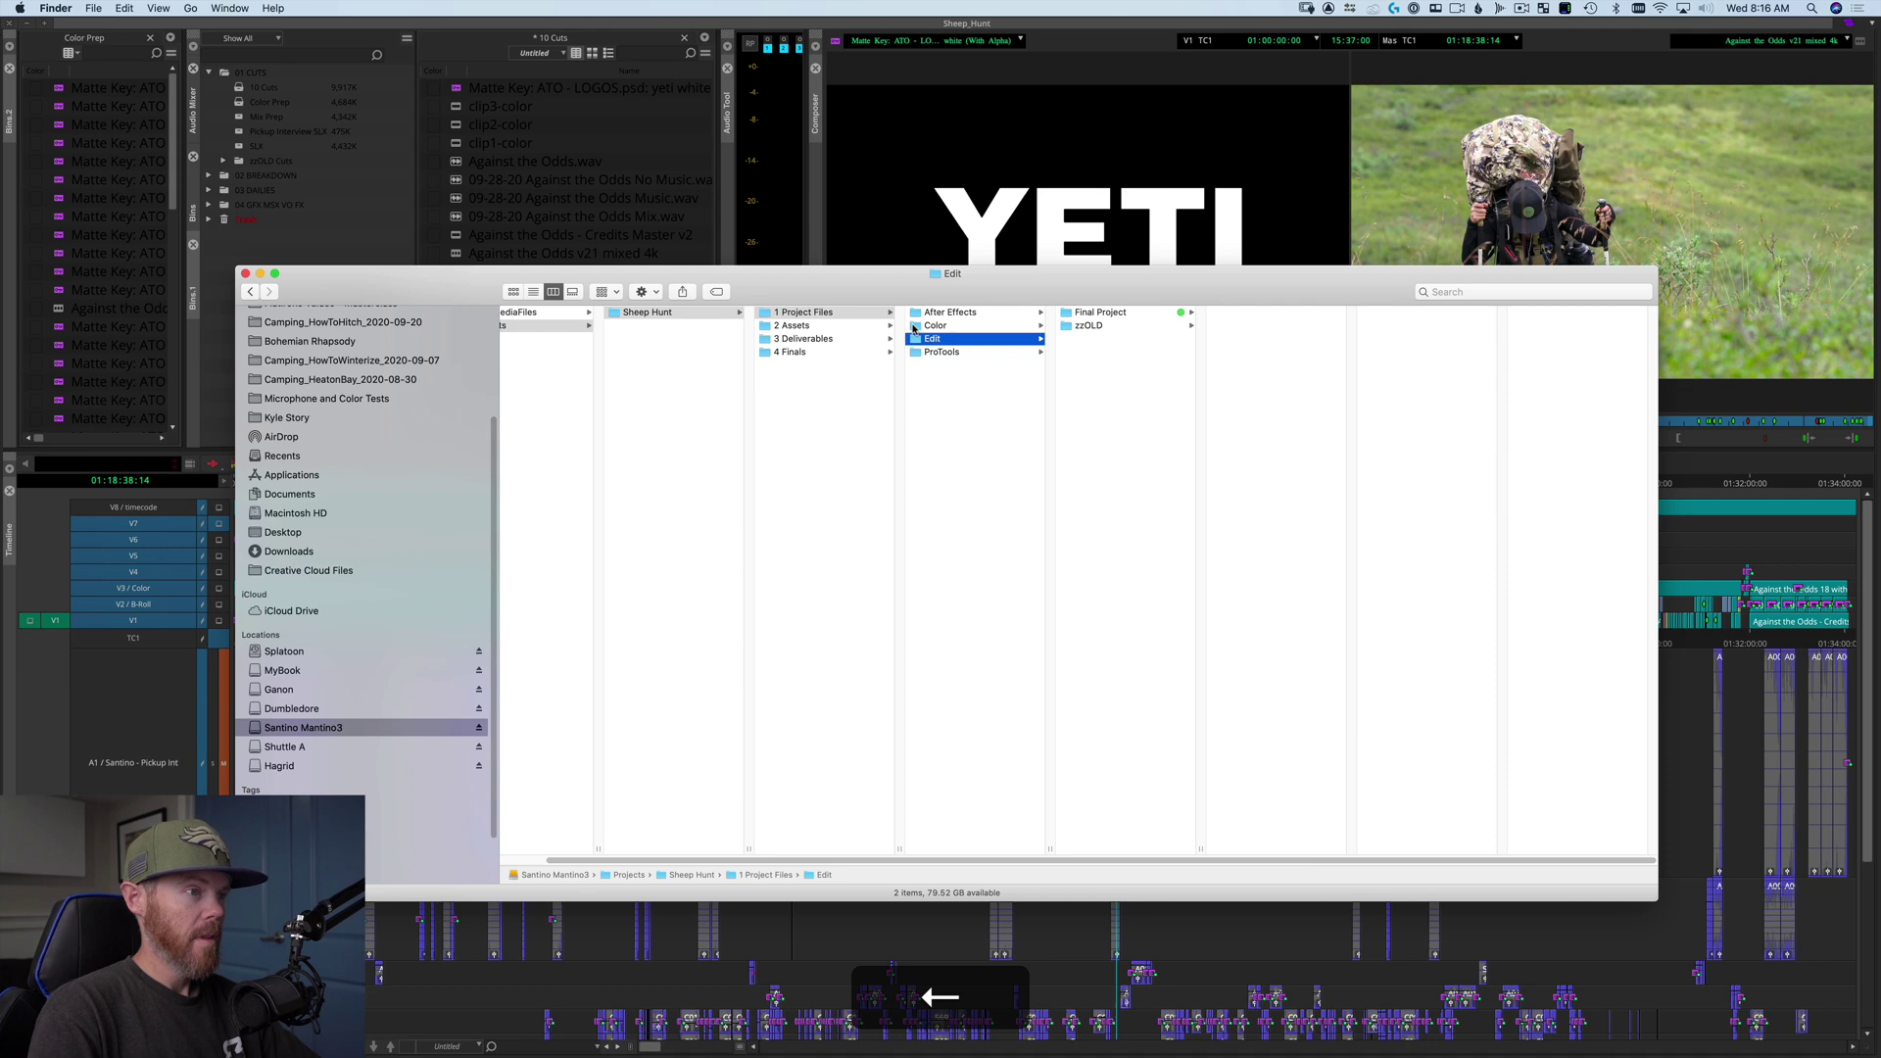
pyautogui.press('Down')
pyautogui.press('Right')
pyautogui.press('Down')
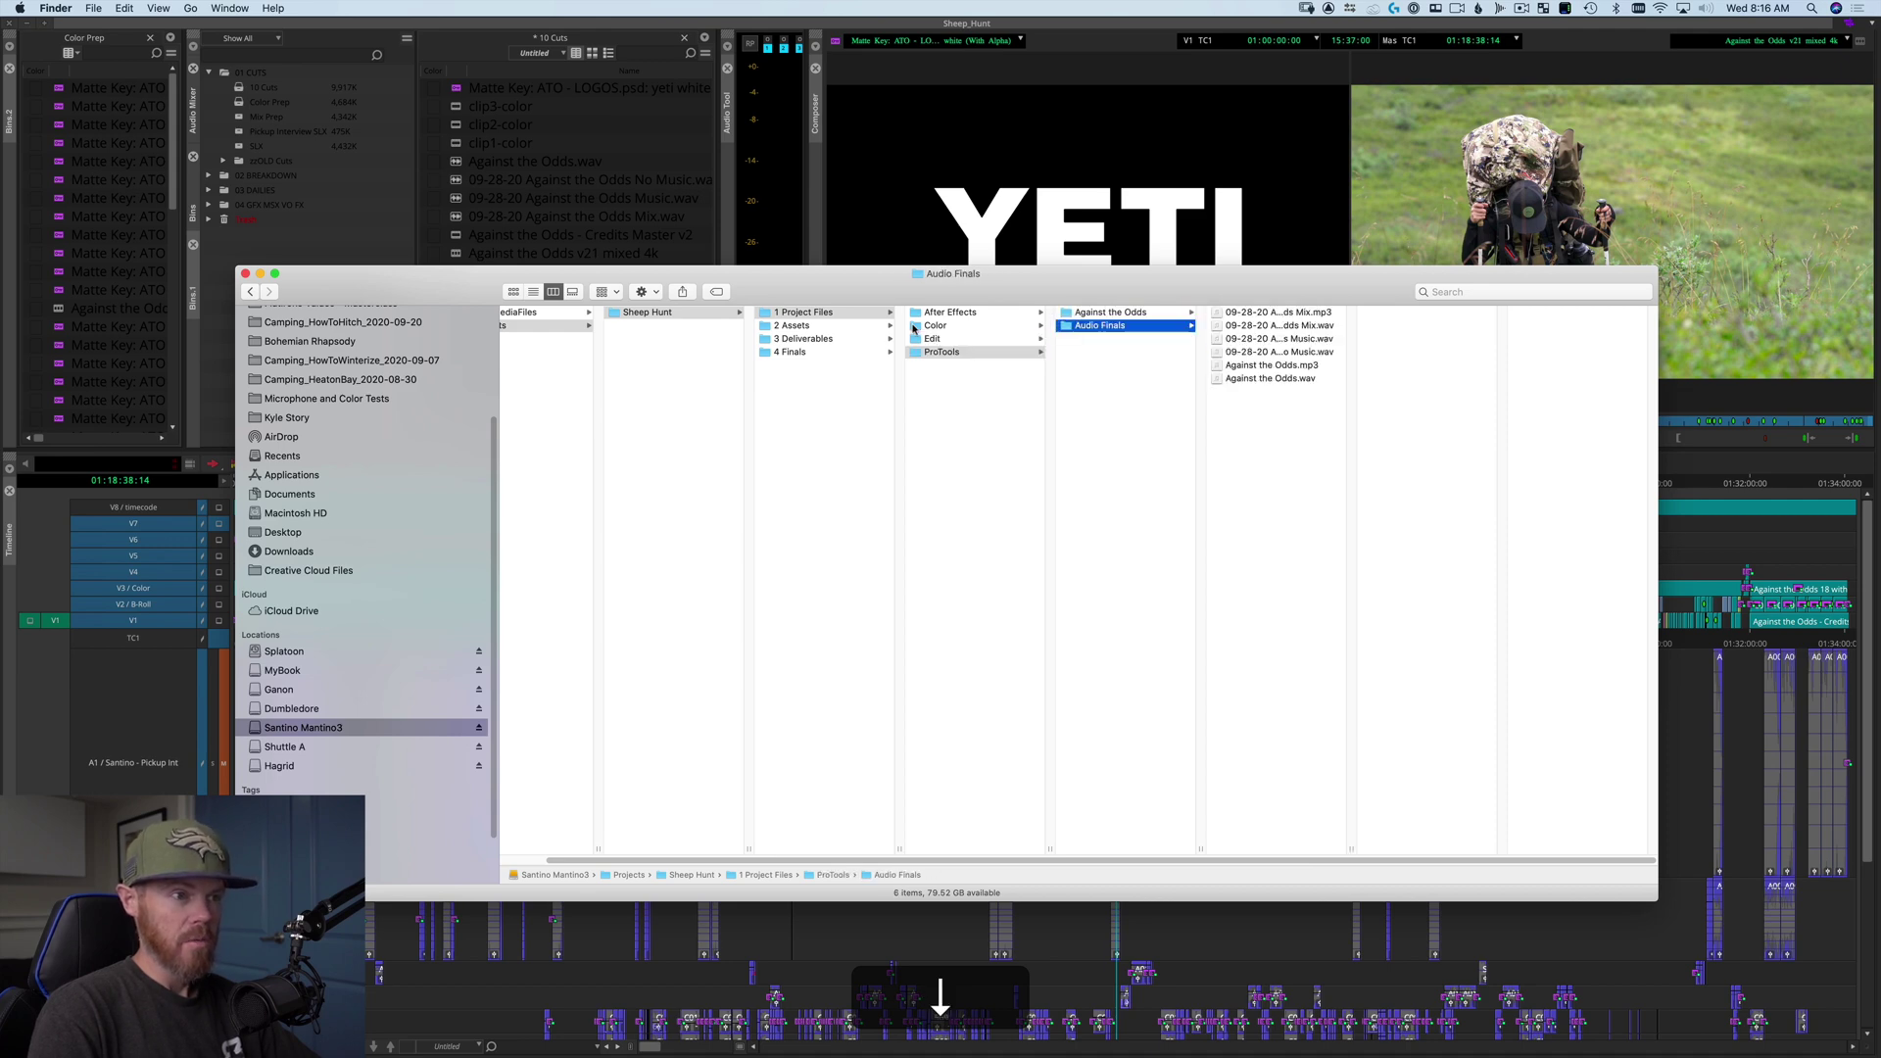
pyautogui.press('Up')
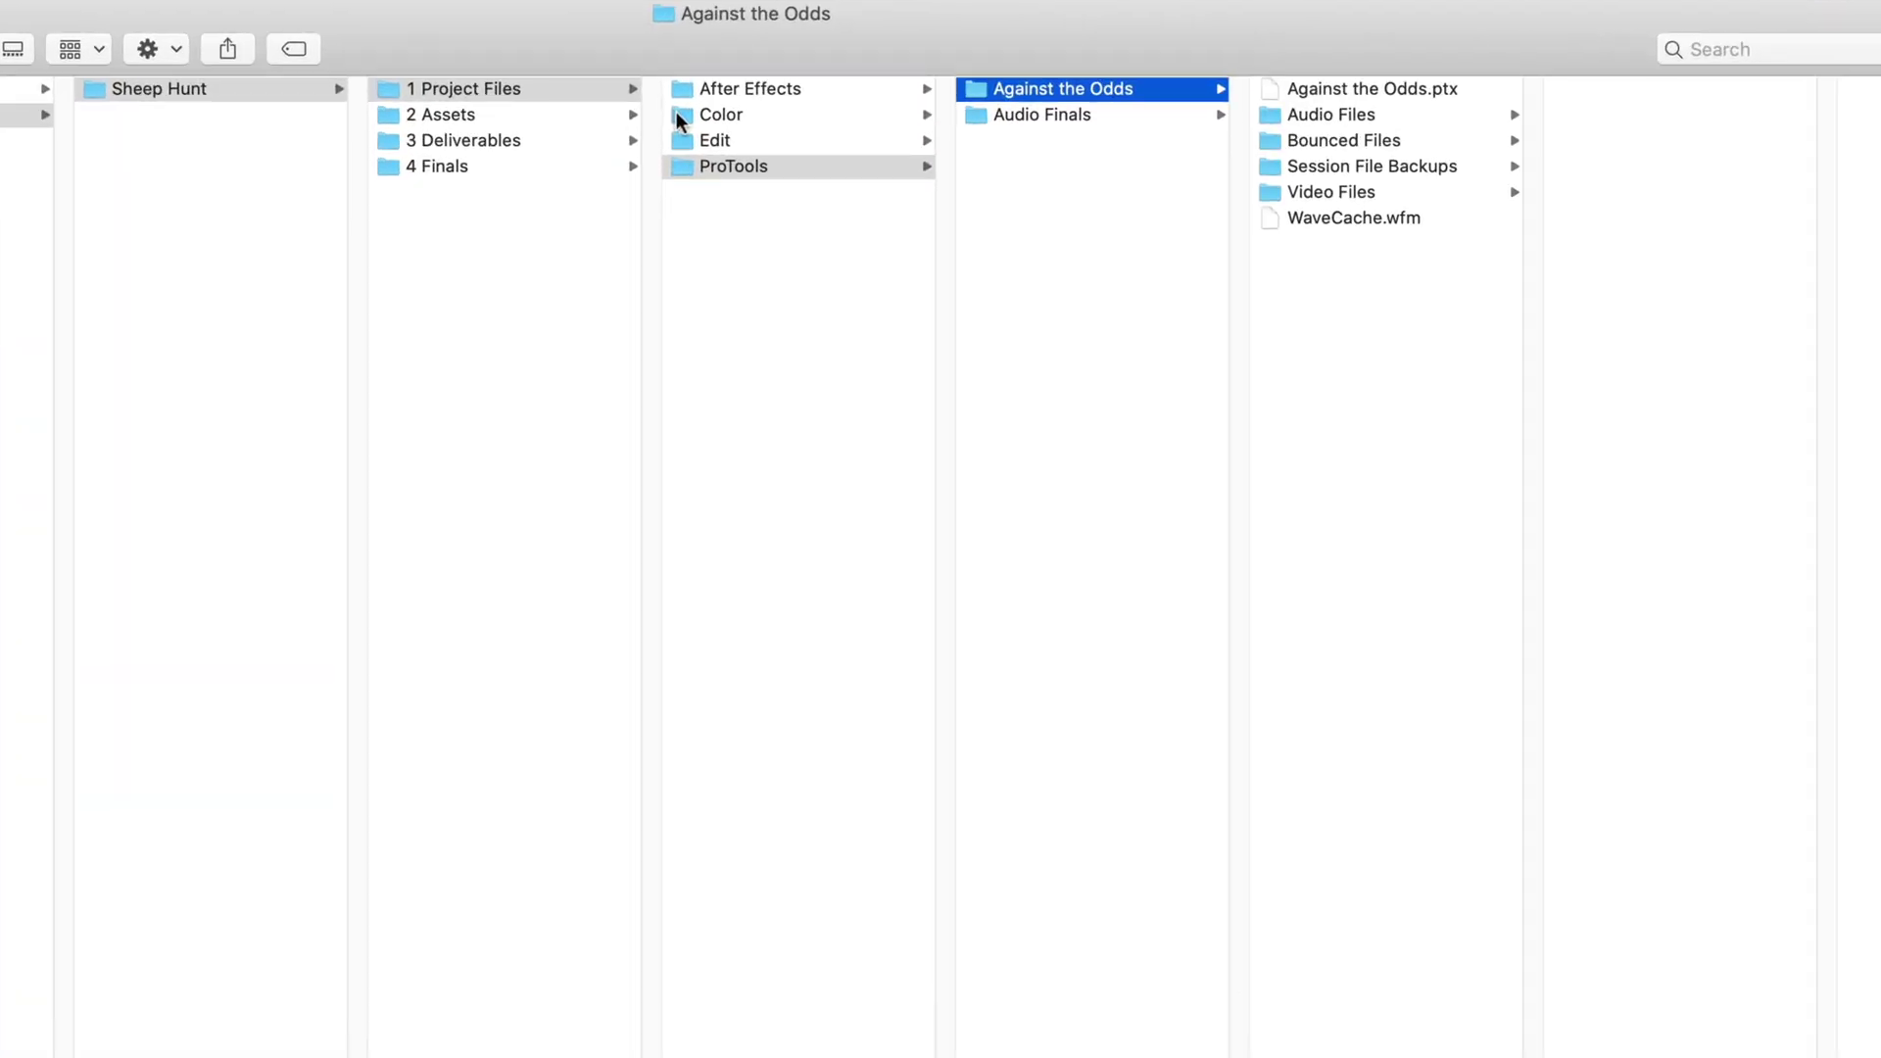
pyautogui.press('Left')
pyautogui.press('Left')
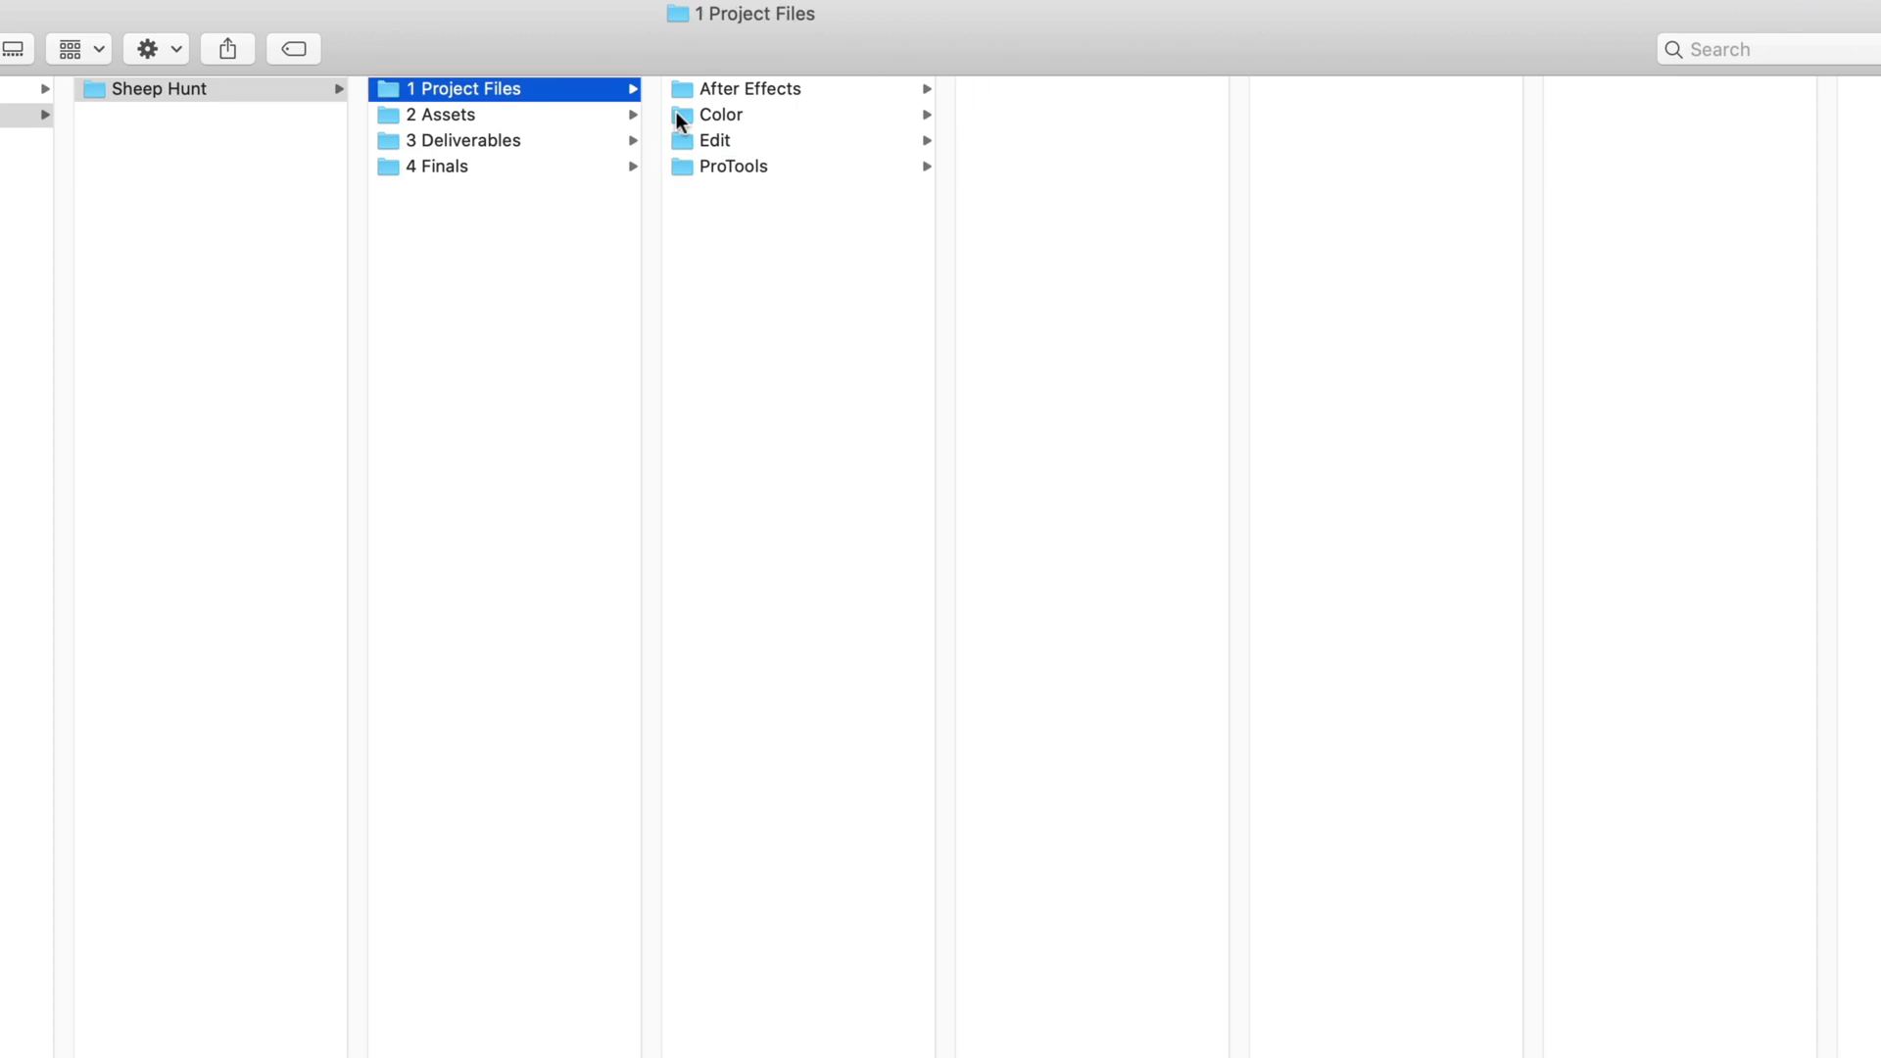
pyautogui.press('Down')
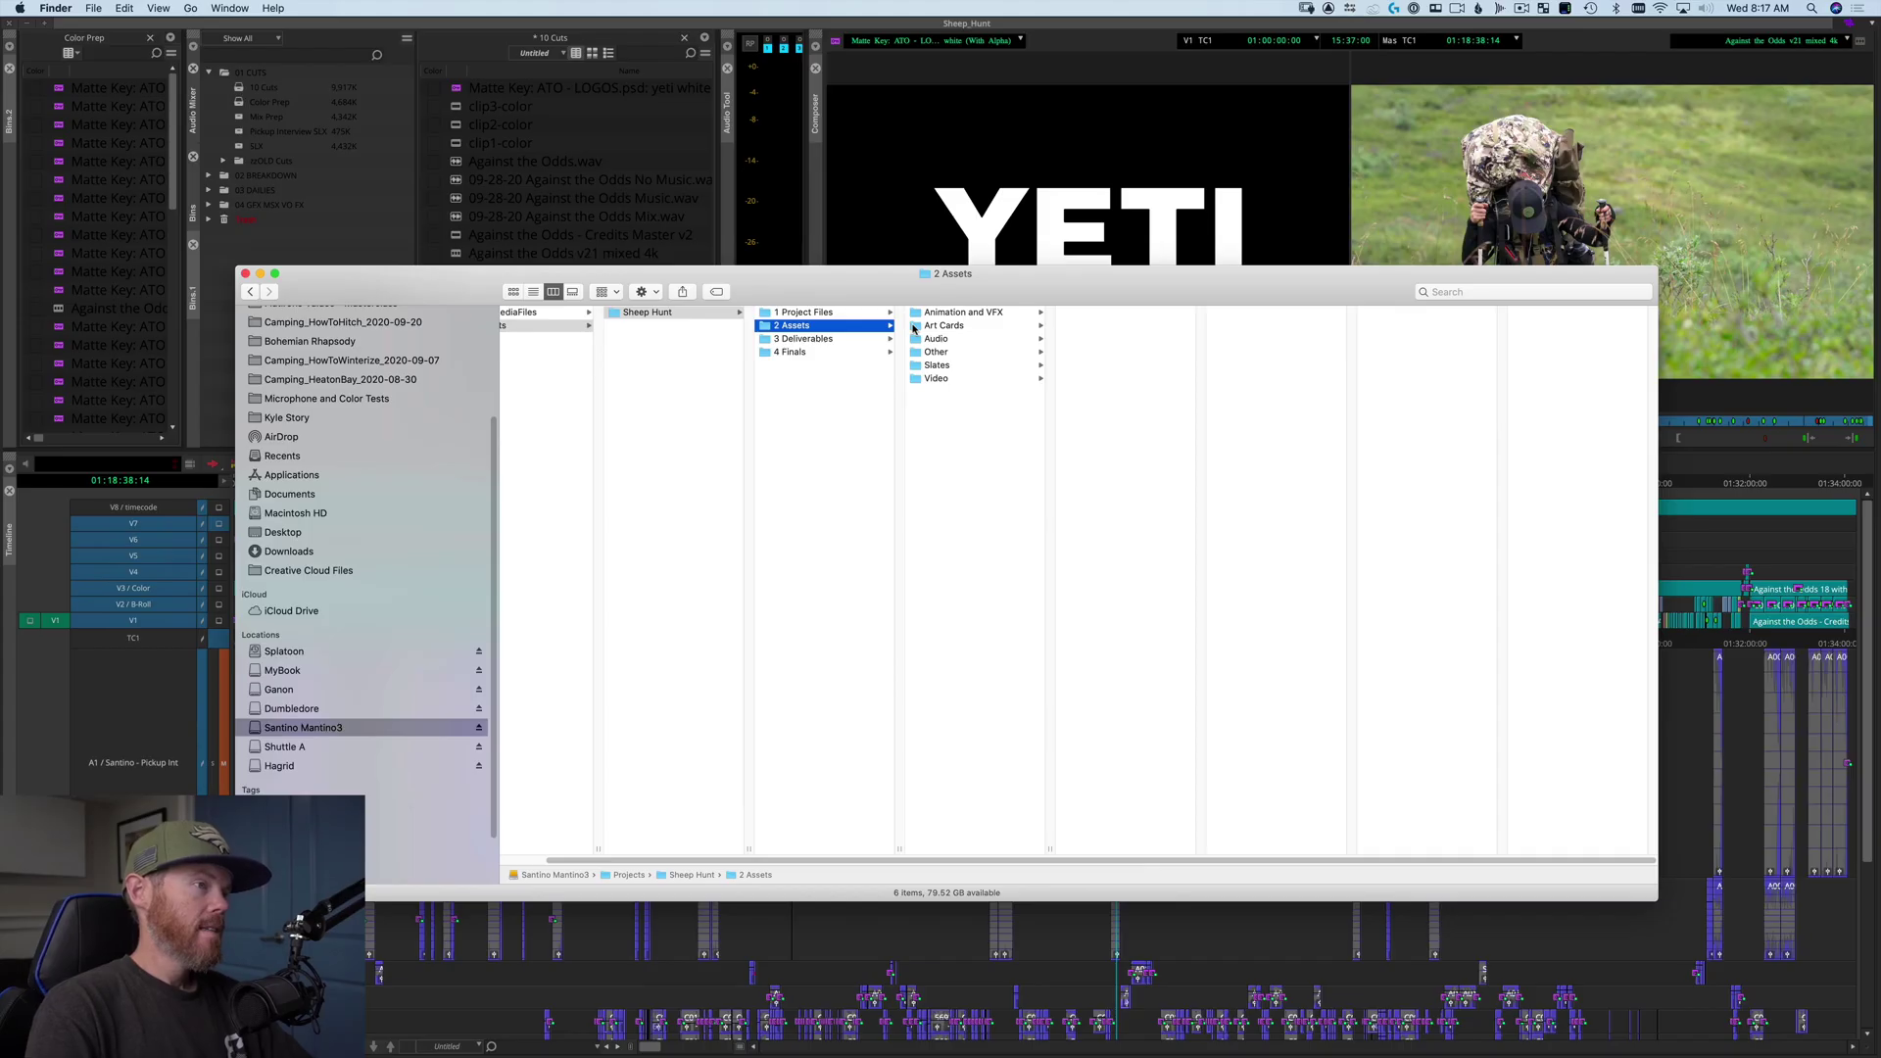
# Open 2 Assets' Animation and VFX and Art Cards folders and preview Against the Odds - Credits.psd
pyautogui.press('Right')
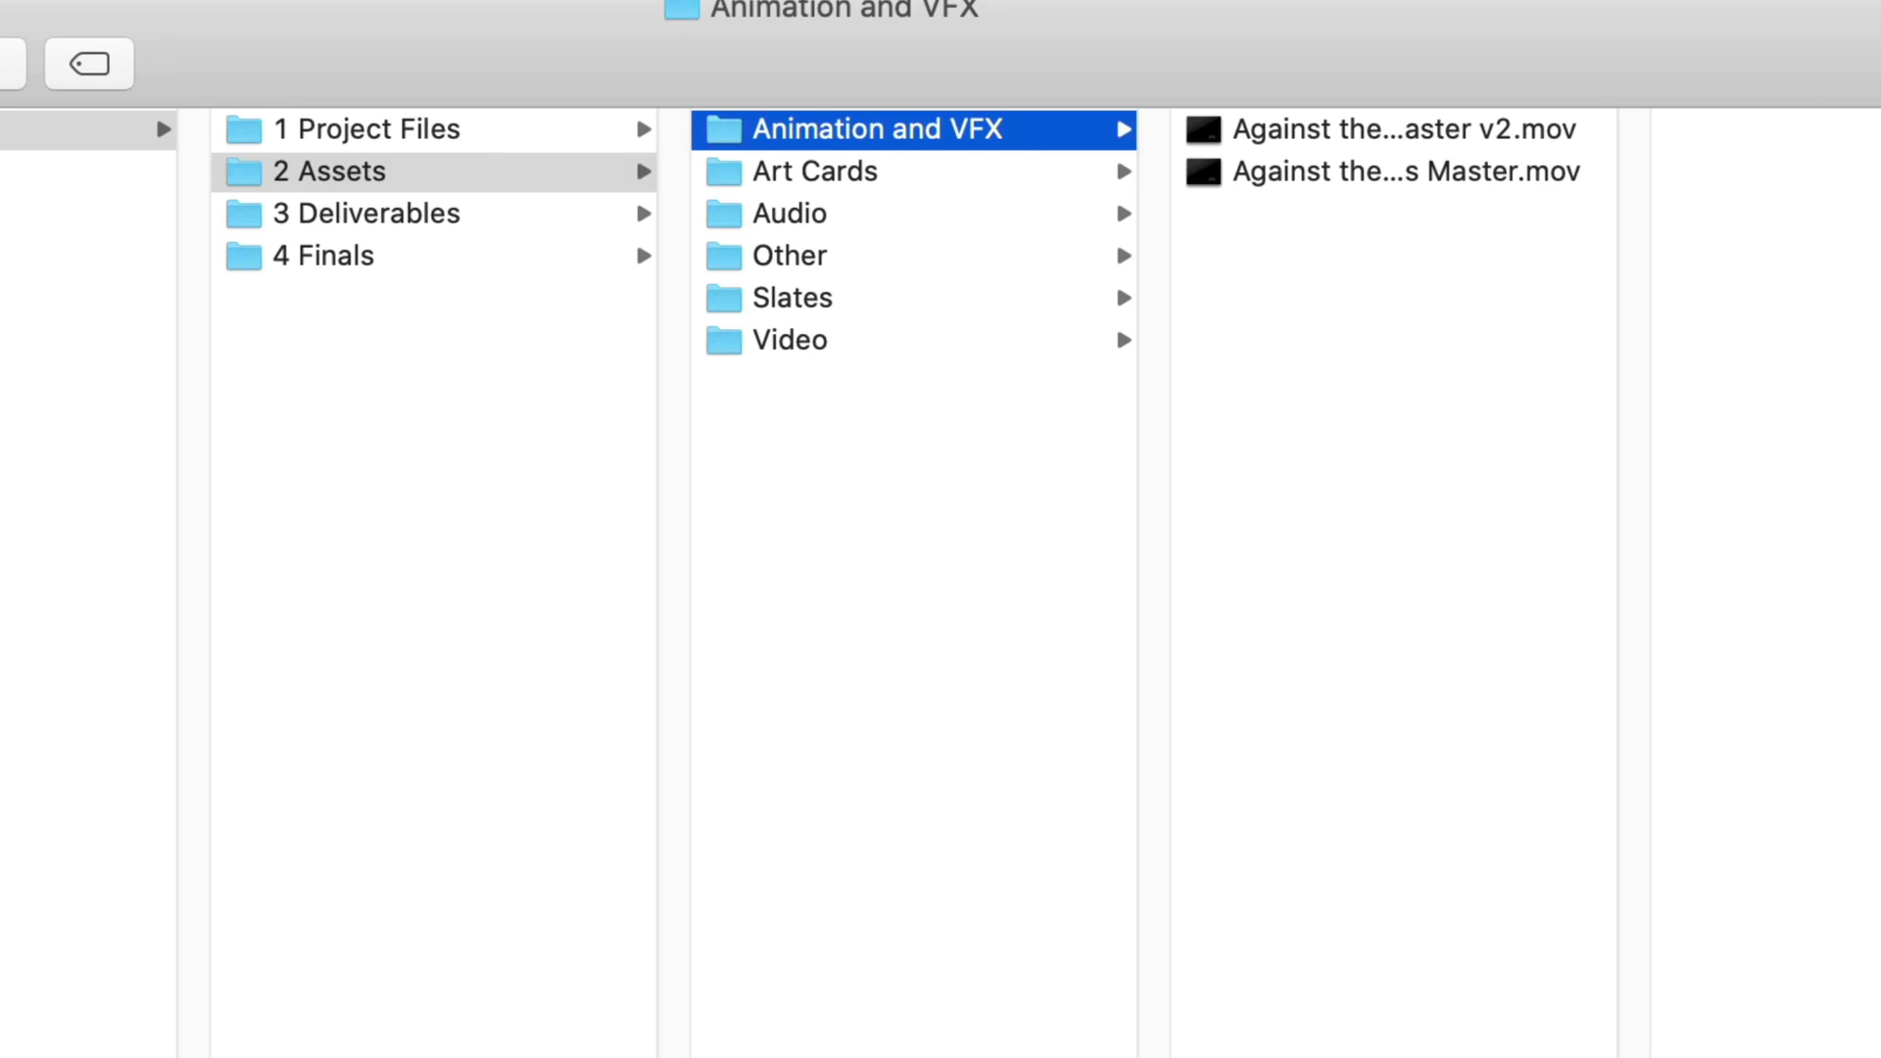
pyautogui.press('Down')
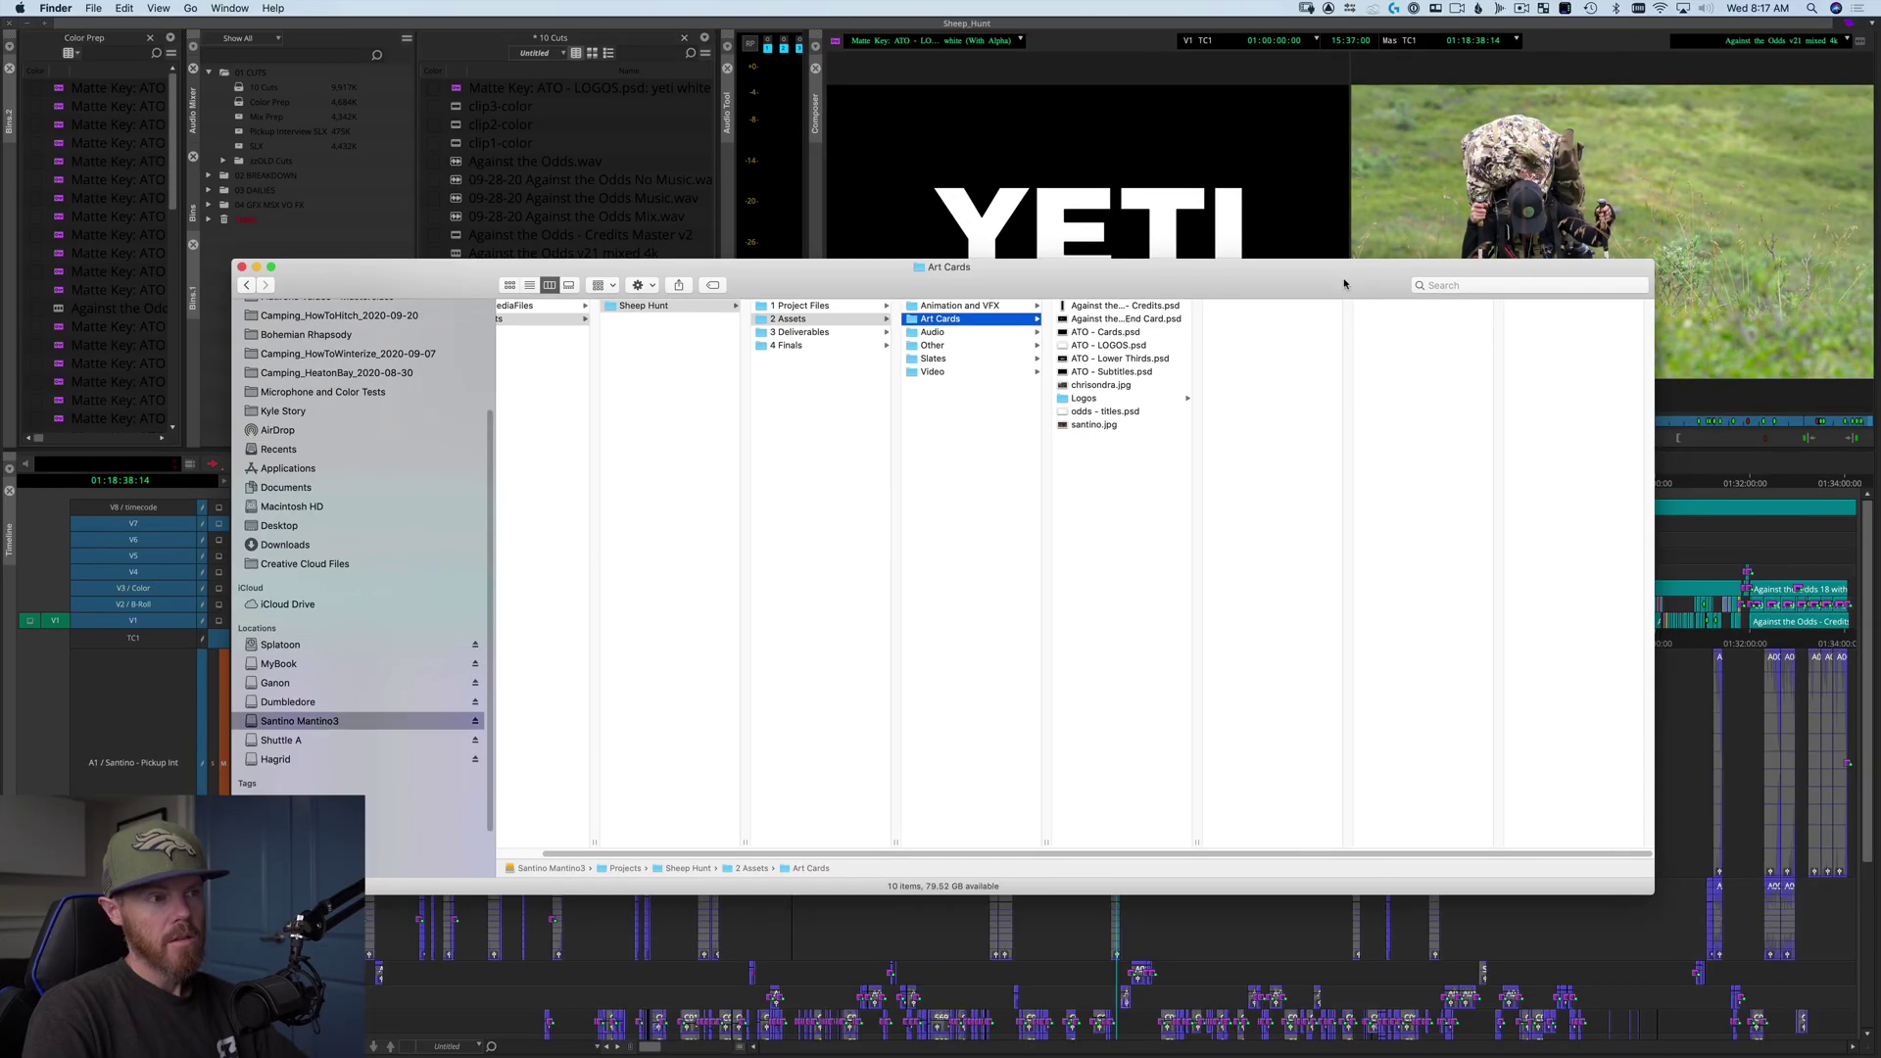
pyautogui.press('Right')
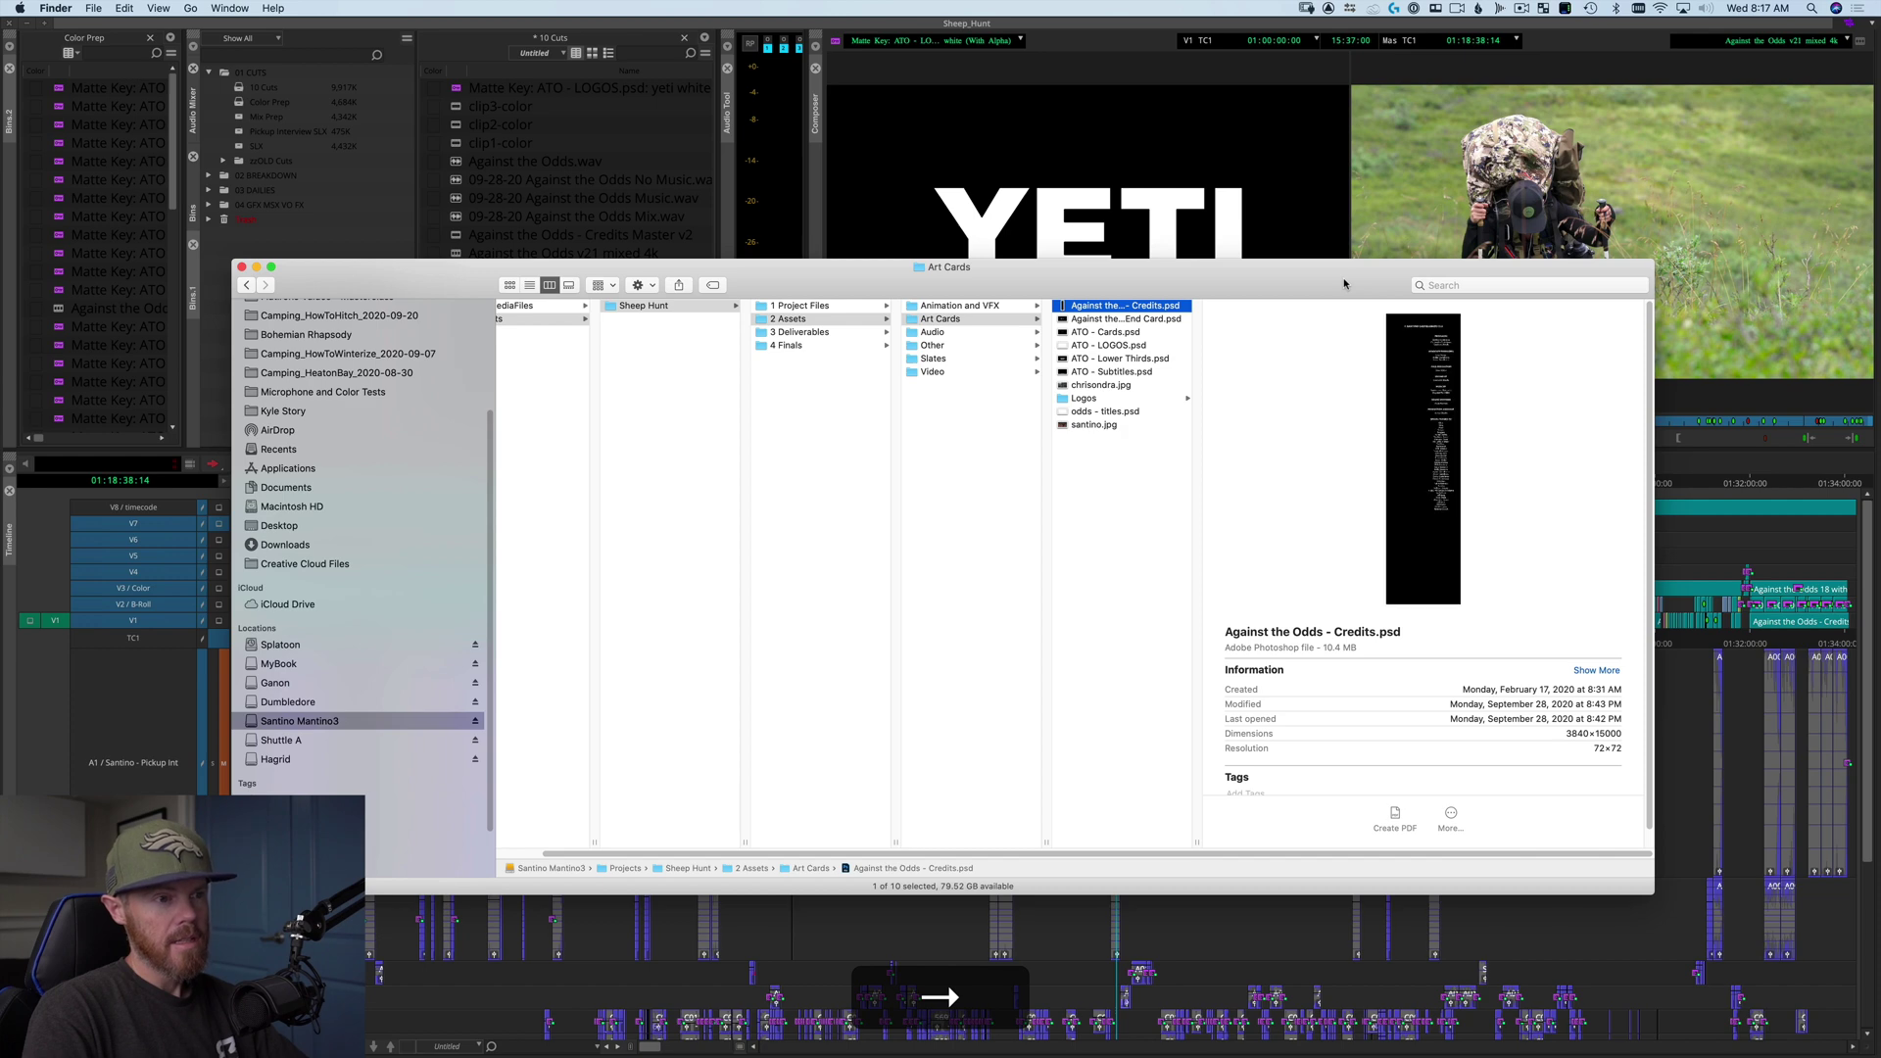
pyautogui.press('space')
pyautogui.press('space')
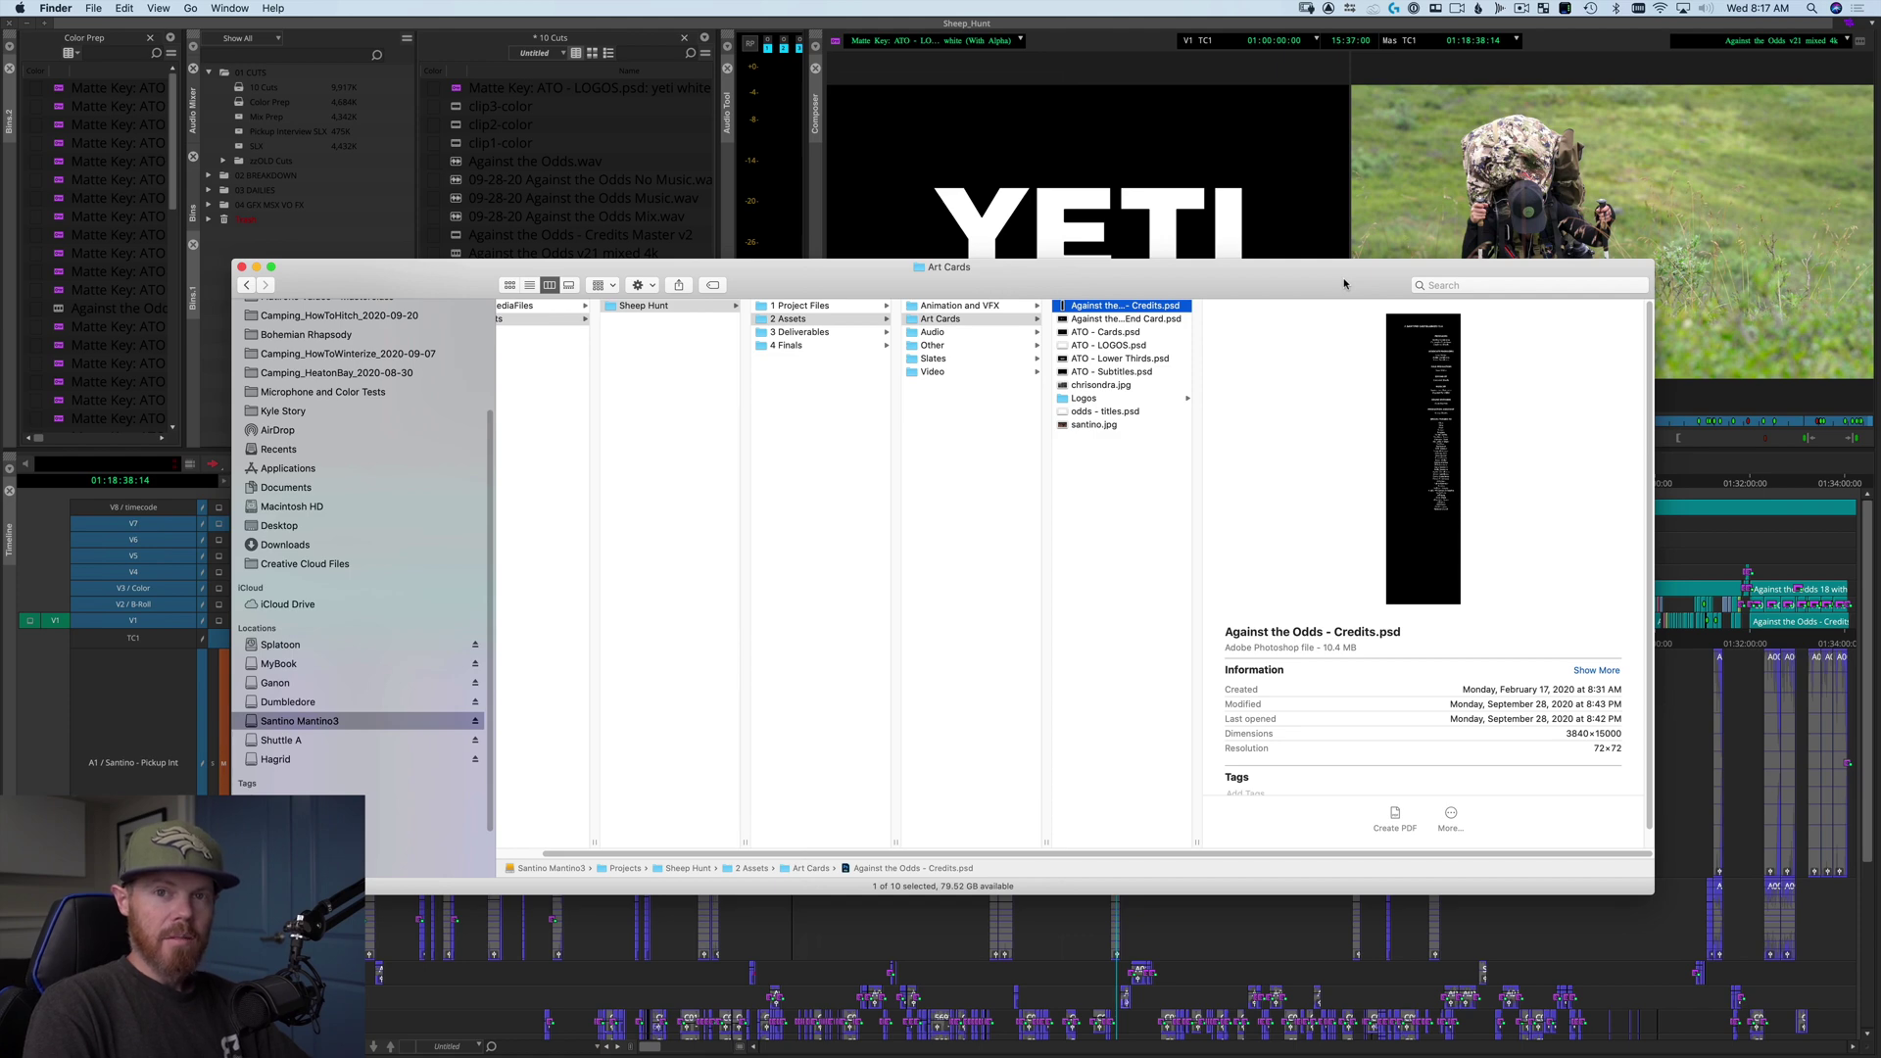
# Step through the Audio subfolders Music, Production Sync, SFX and VO
pyautogui.press('Left')
pyautogui.press('Down')
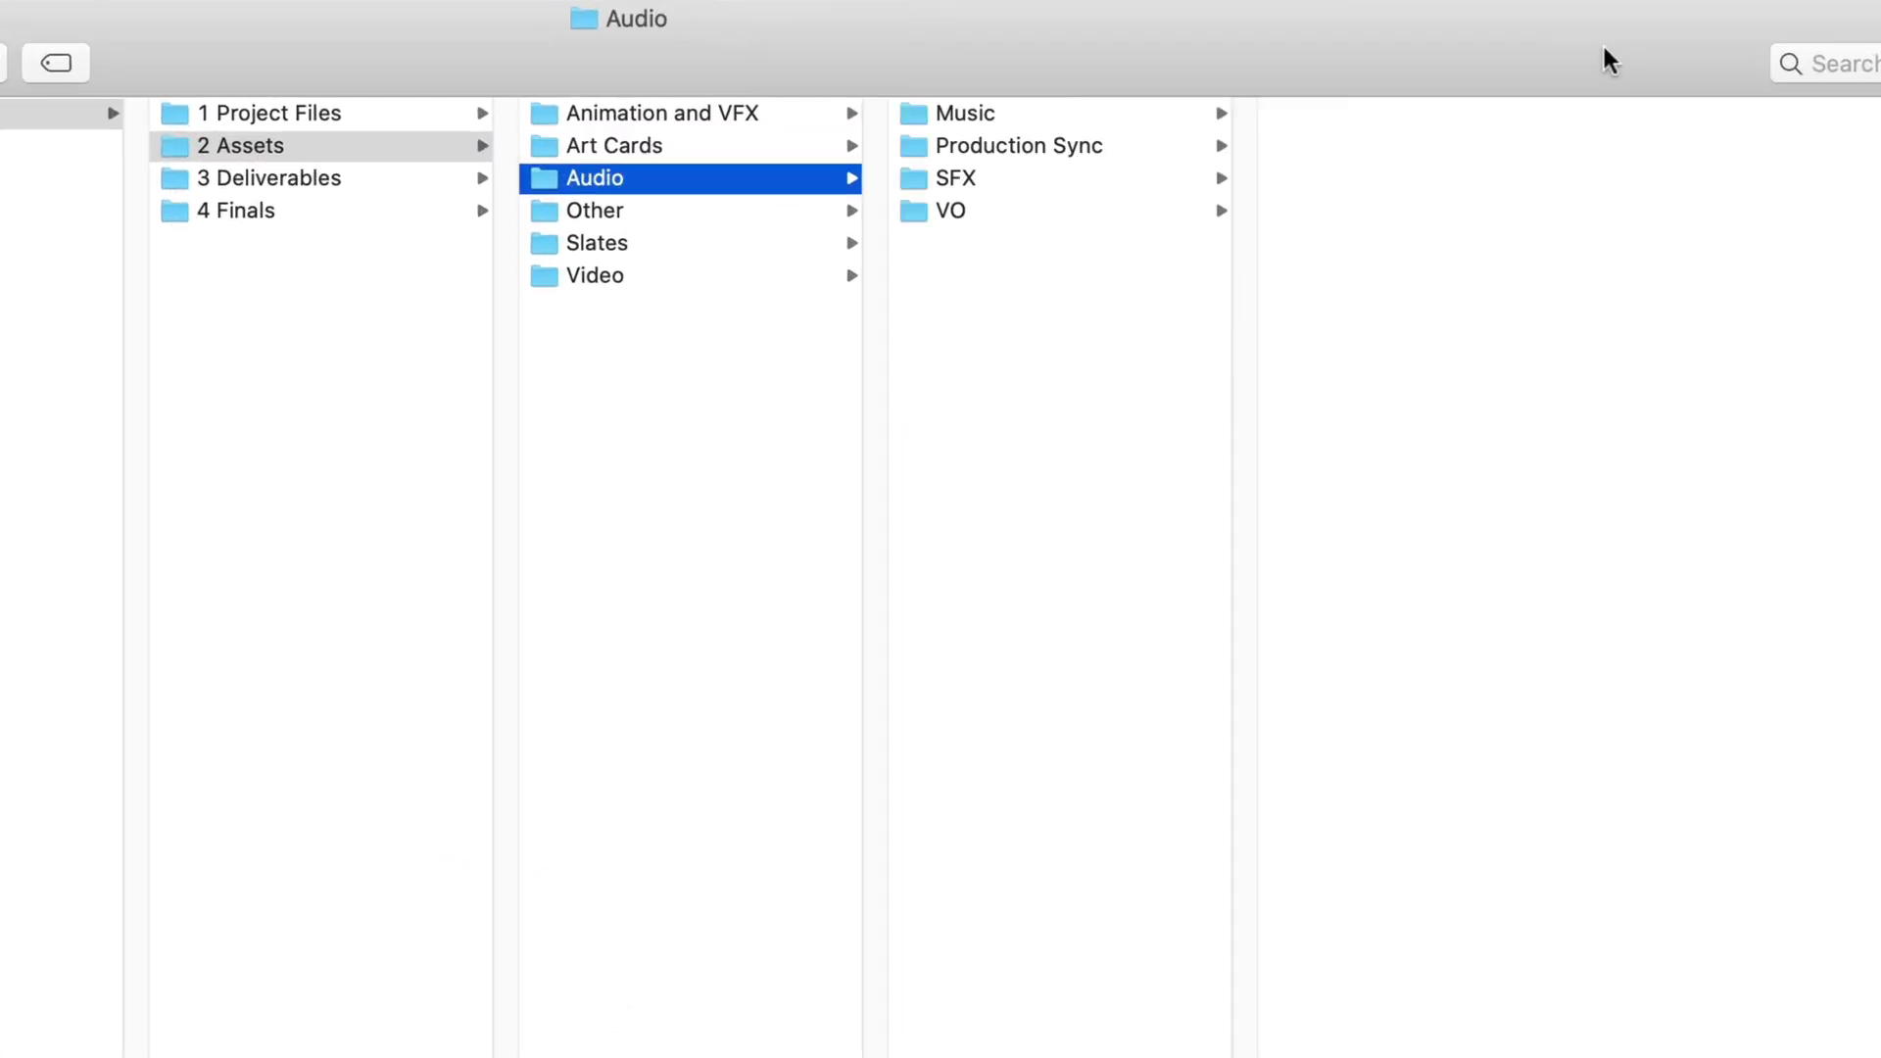
pyautogui.press('Right')
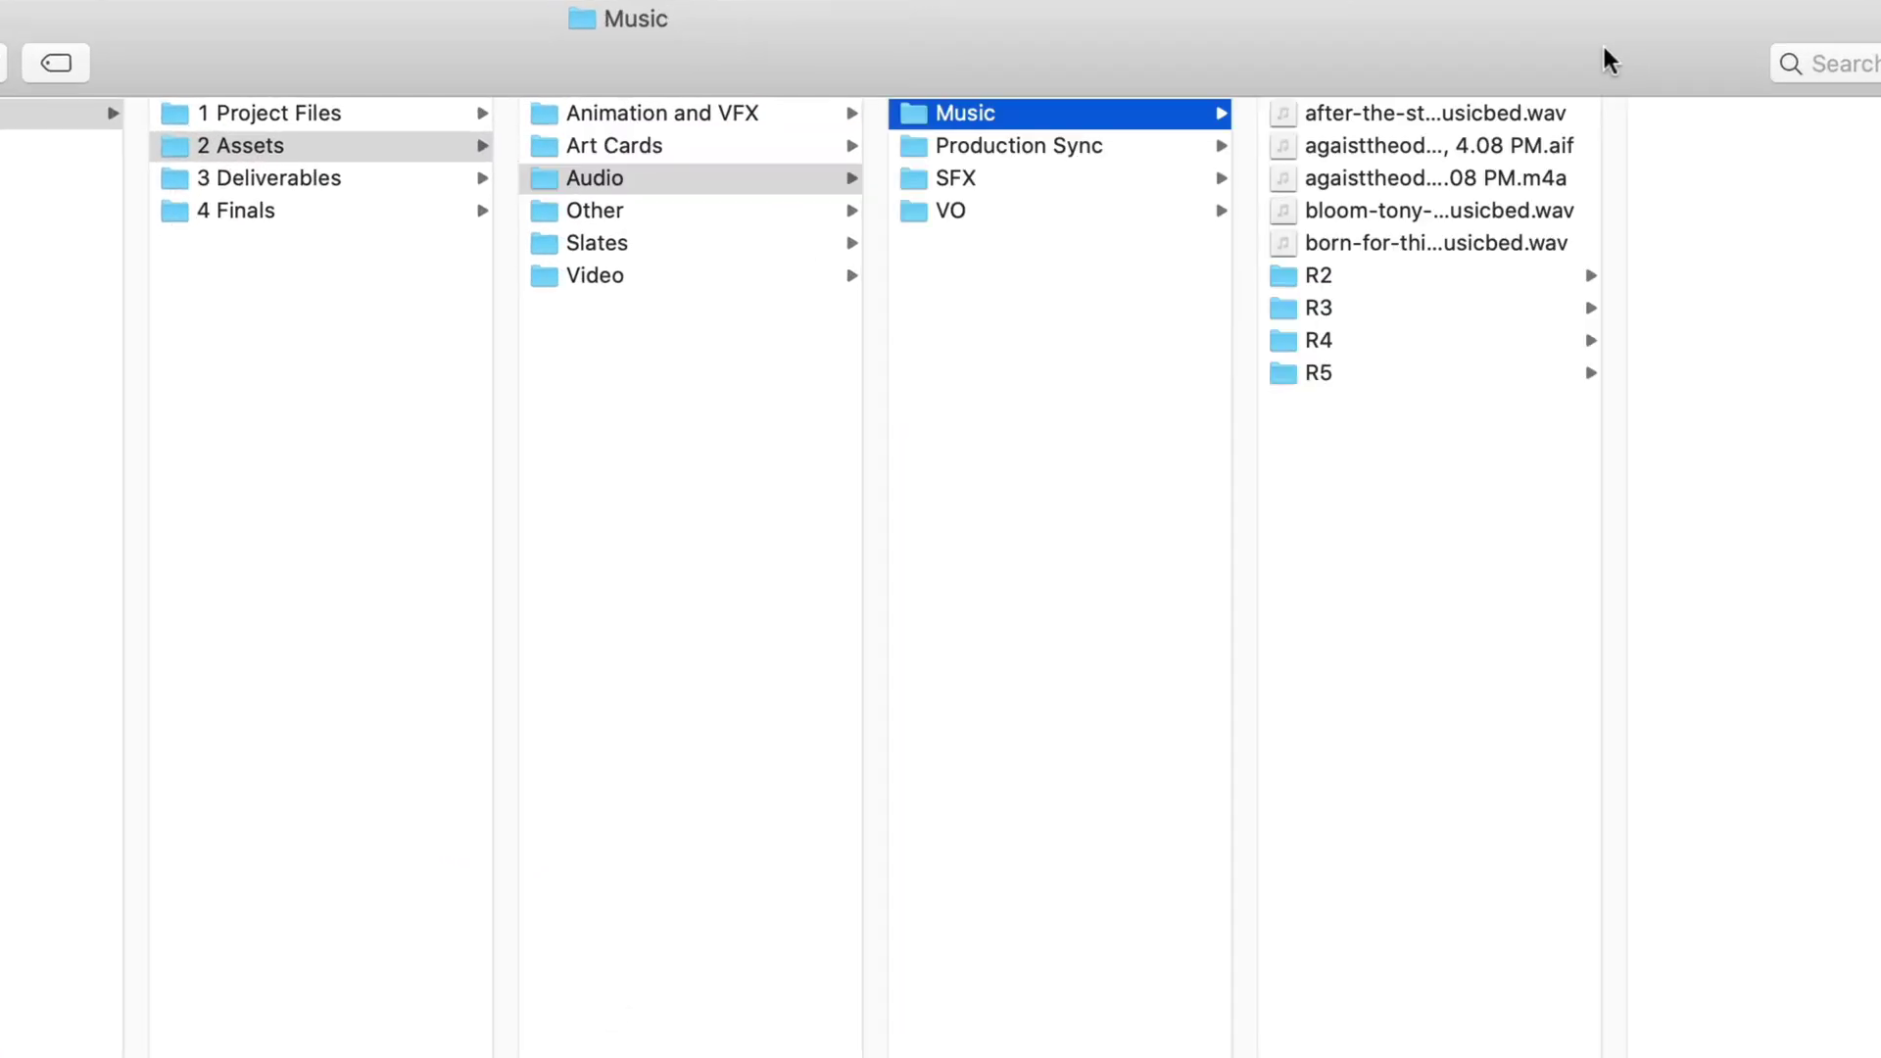
pyautogui.press('Down')
pyautogui.press('Down')
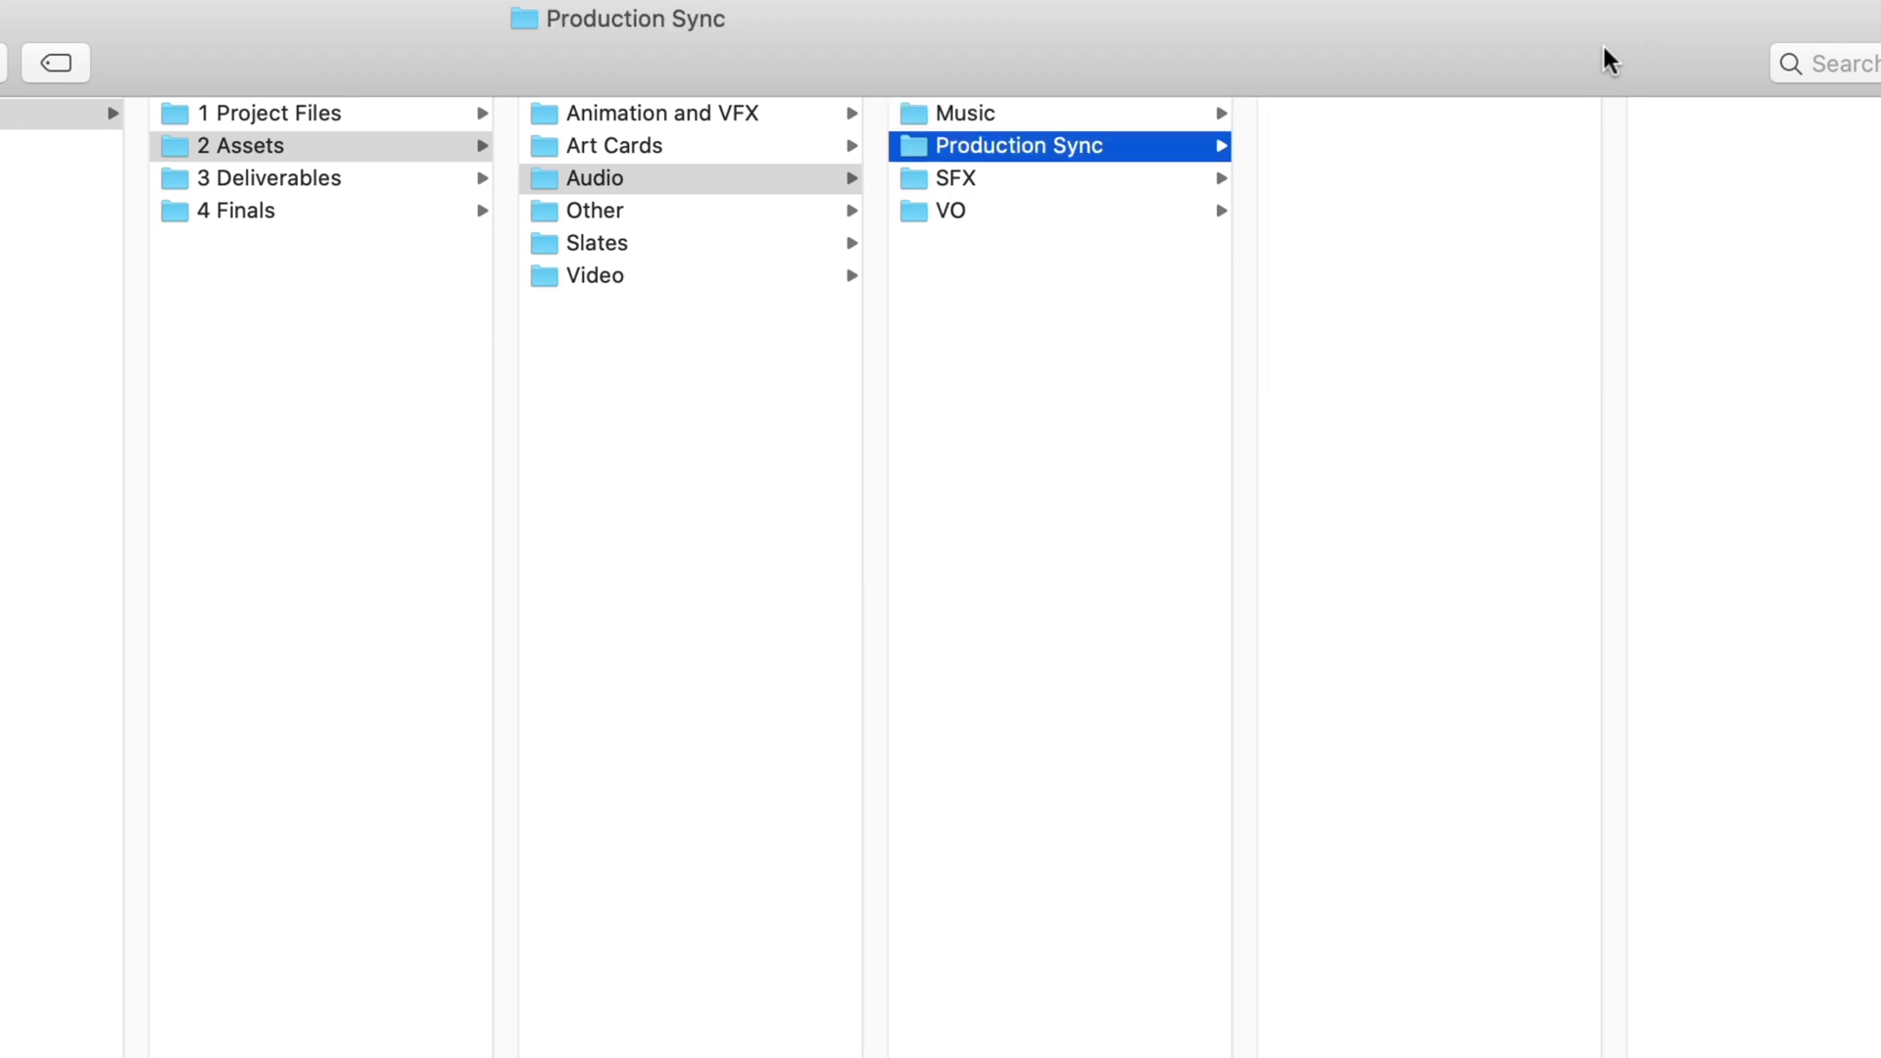
pyautogui.press('Up')
pyautogui.press('Down')
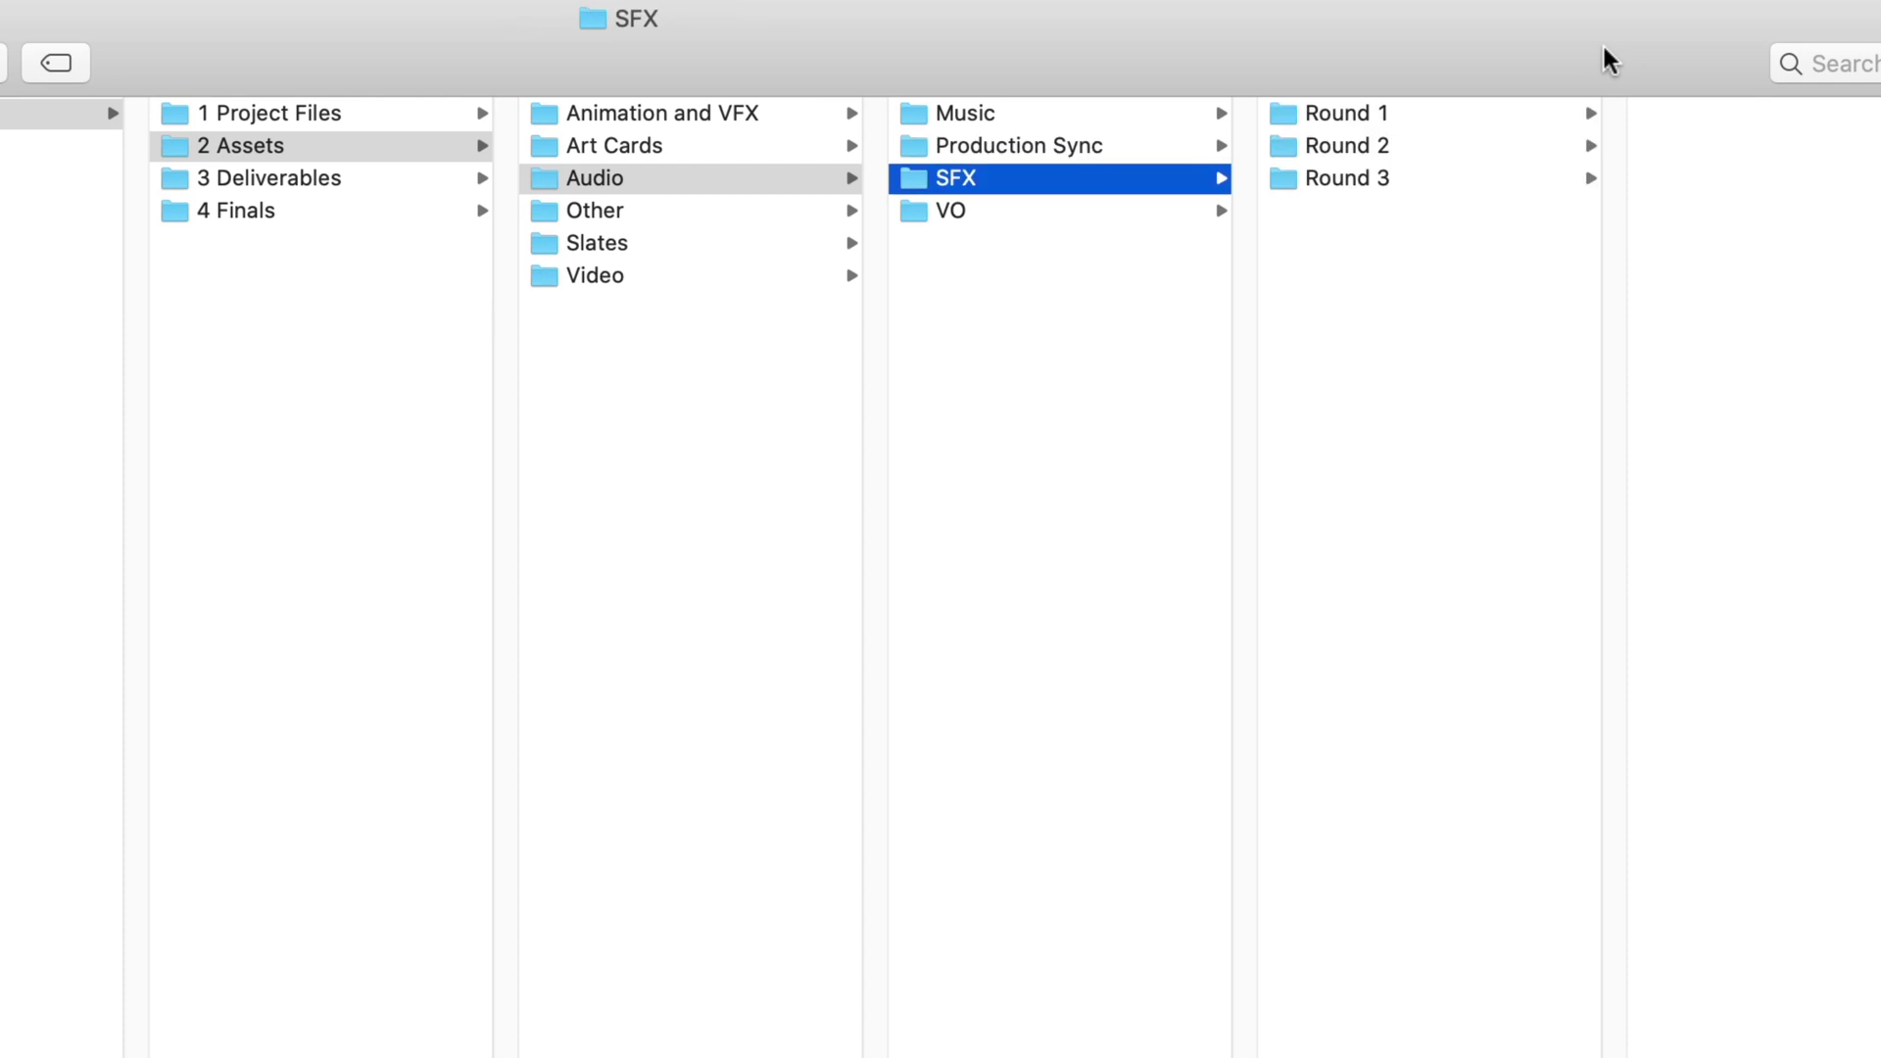
pyautogui.press('Down')
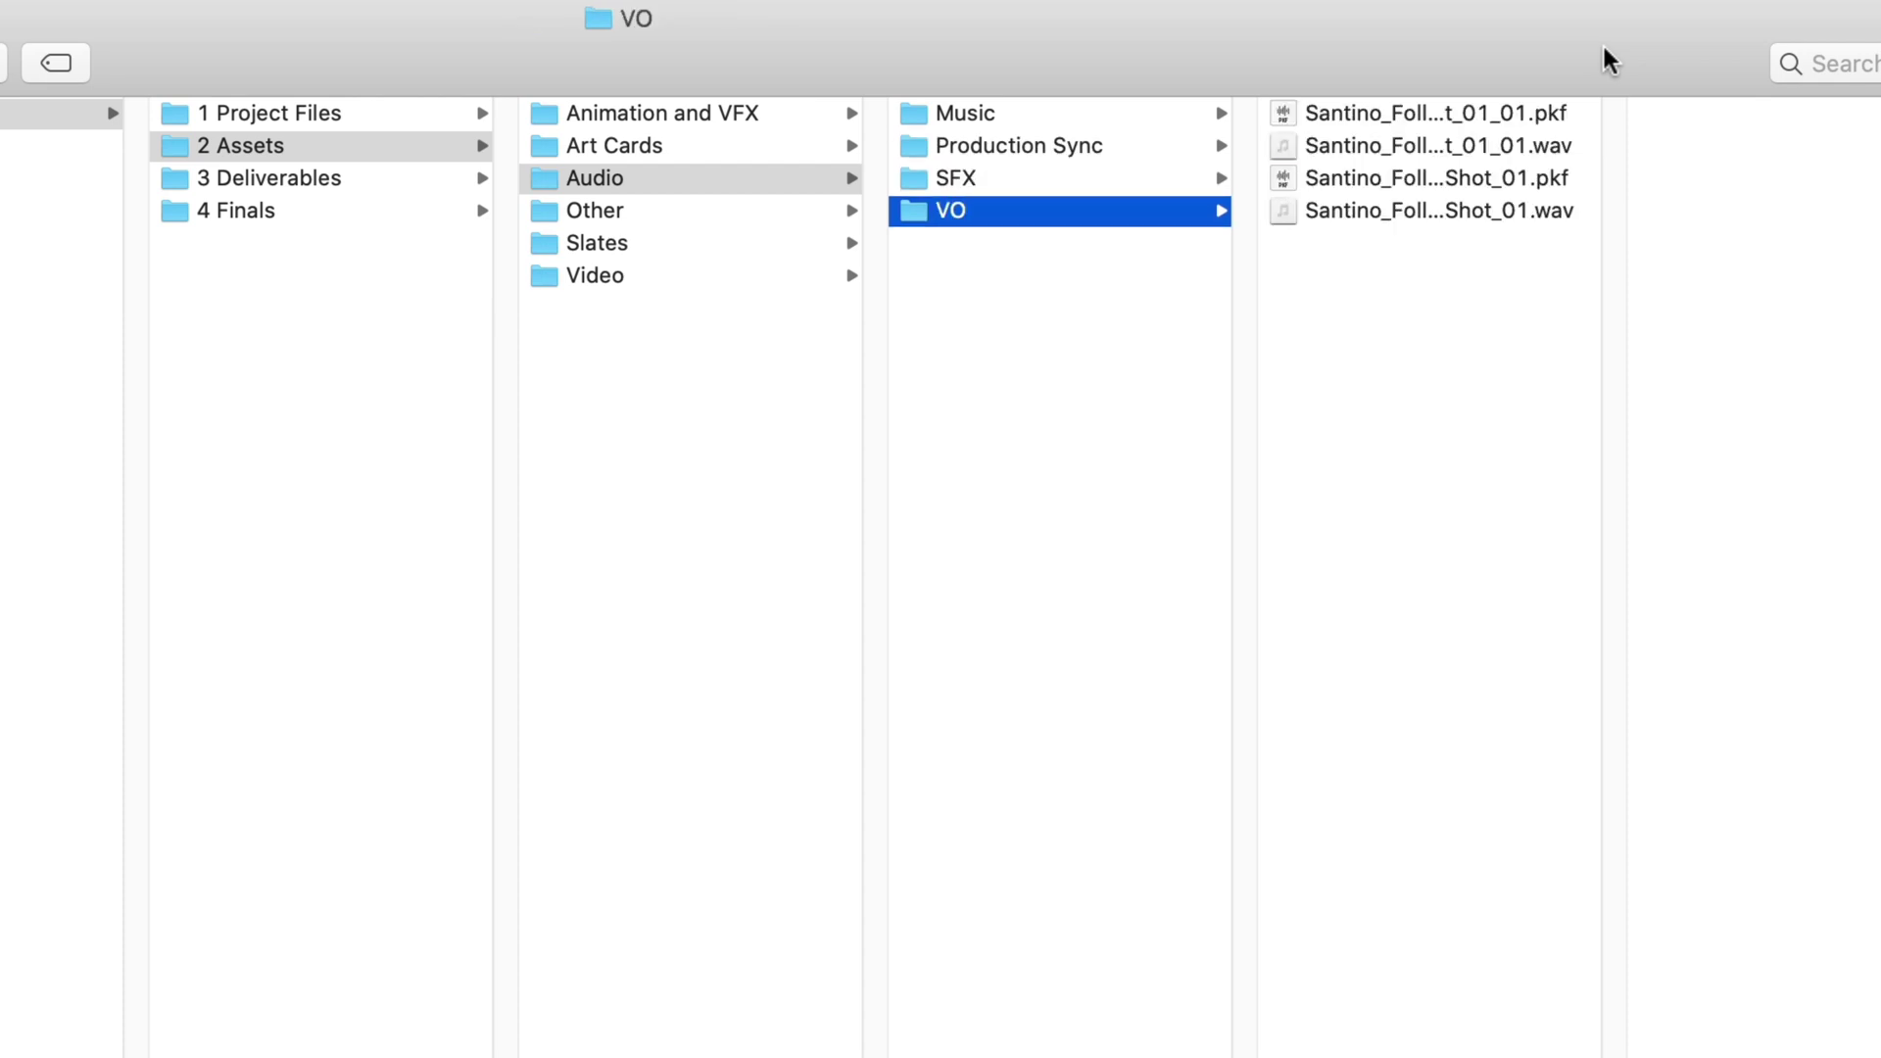
# Open the Fonts folder inside 2 Assets' Other folder
pyautogui.press('Left')
pyautogui.press('Down')
pyautogui.press('Right')
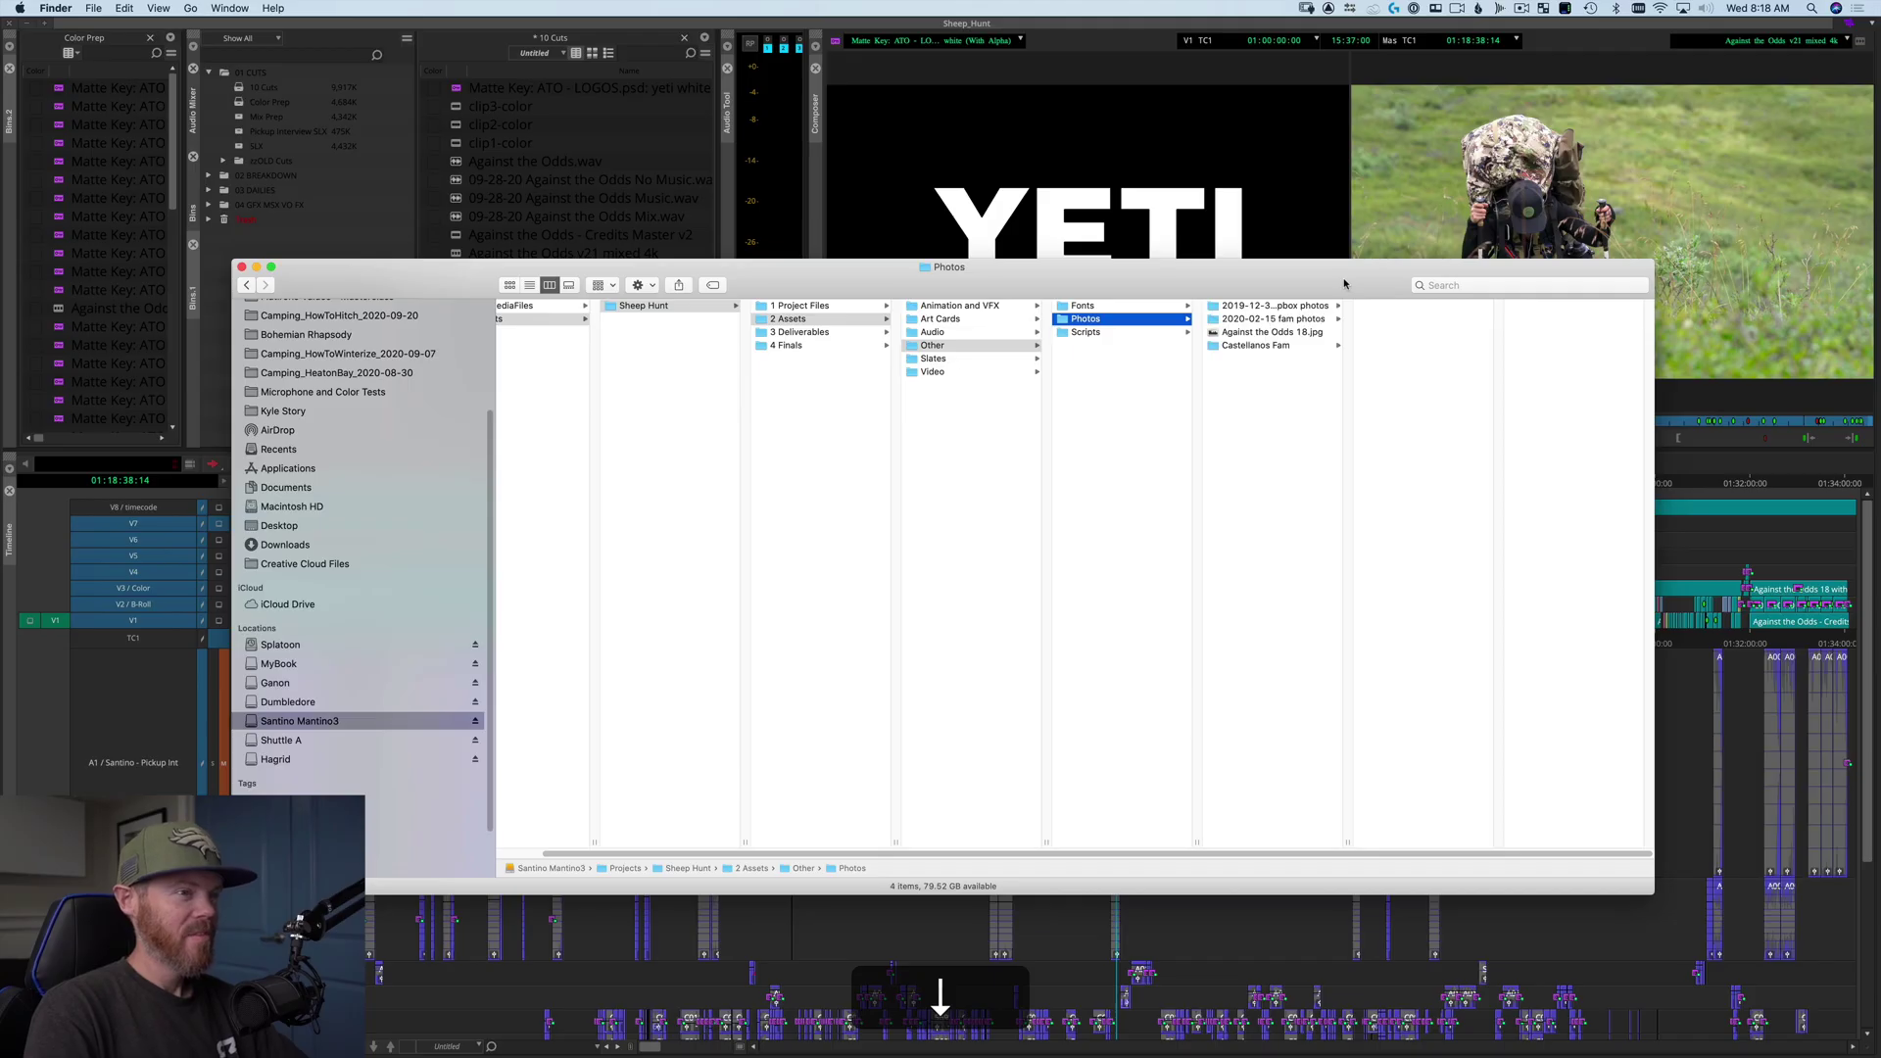
# Check the Scripts folder and the empty Slates folder
pyautogui.press('Down')
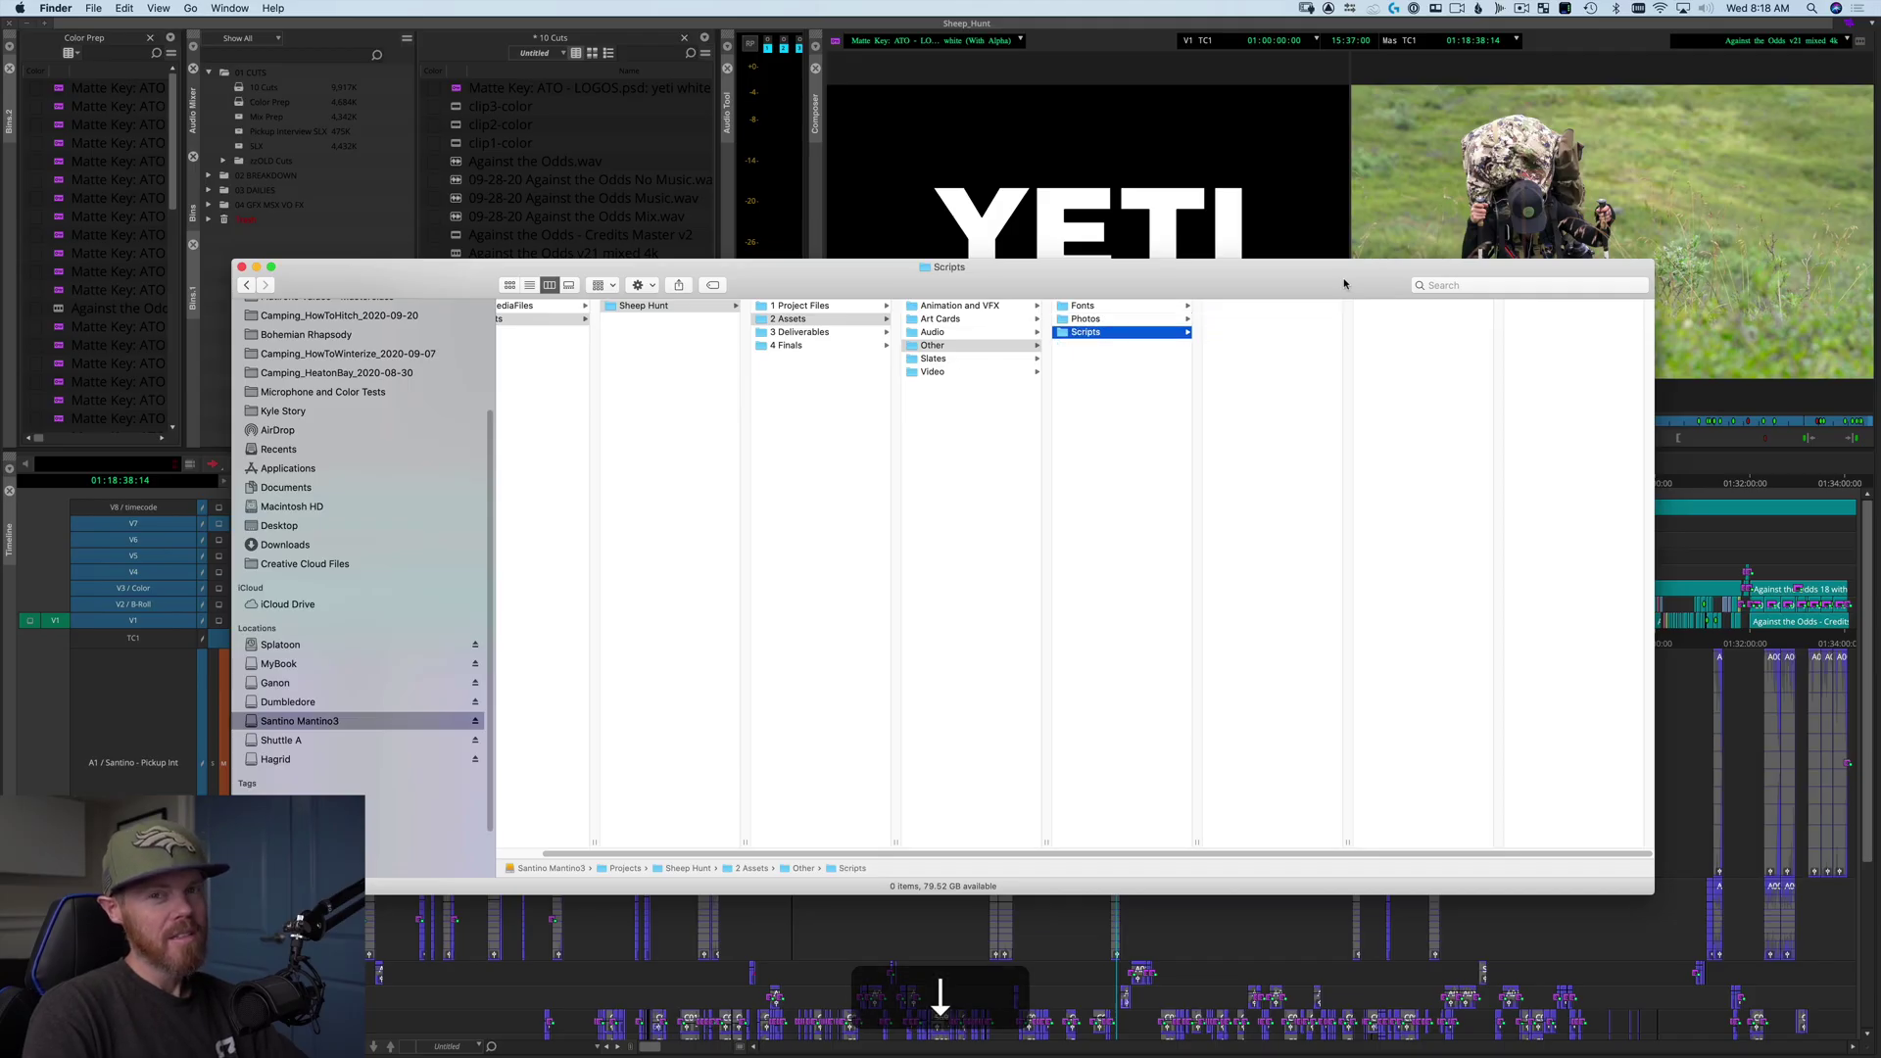
pyautogui.press('Left')
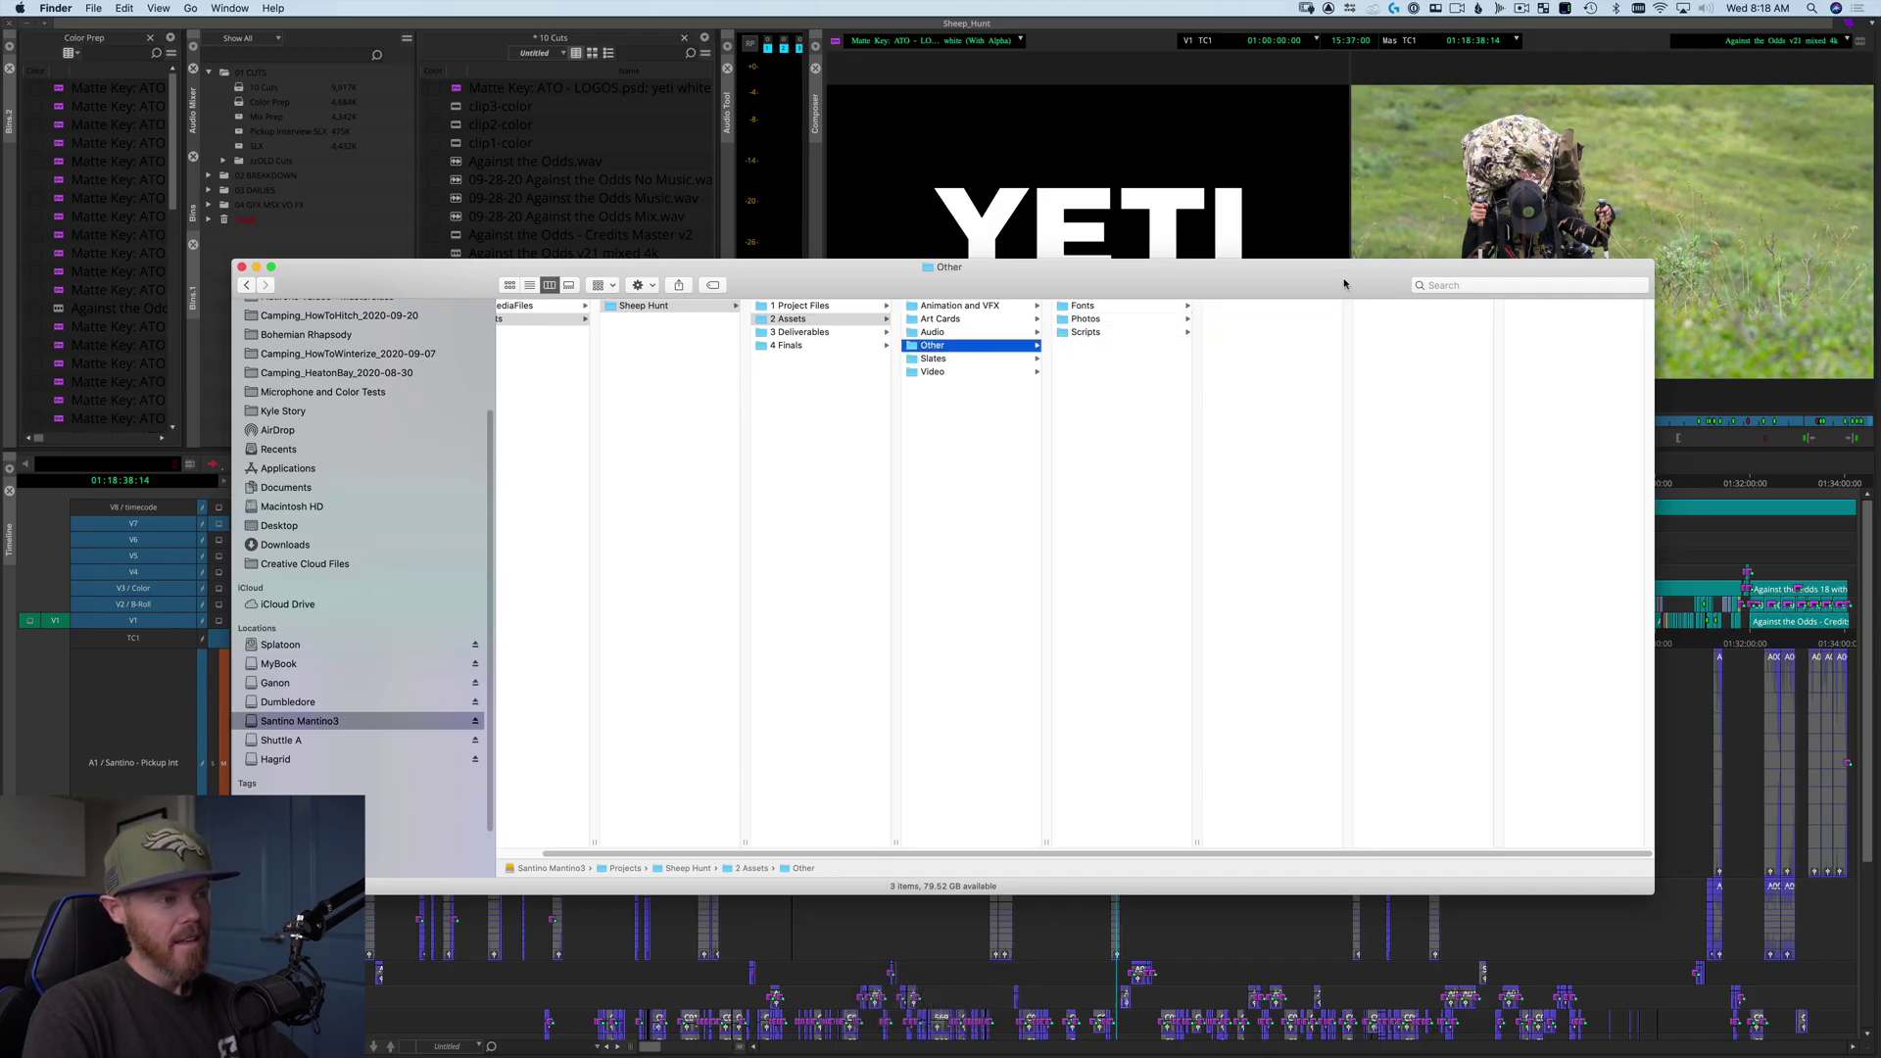
pyautogui.press('Down')
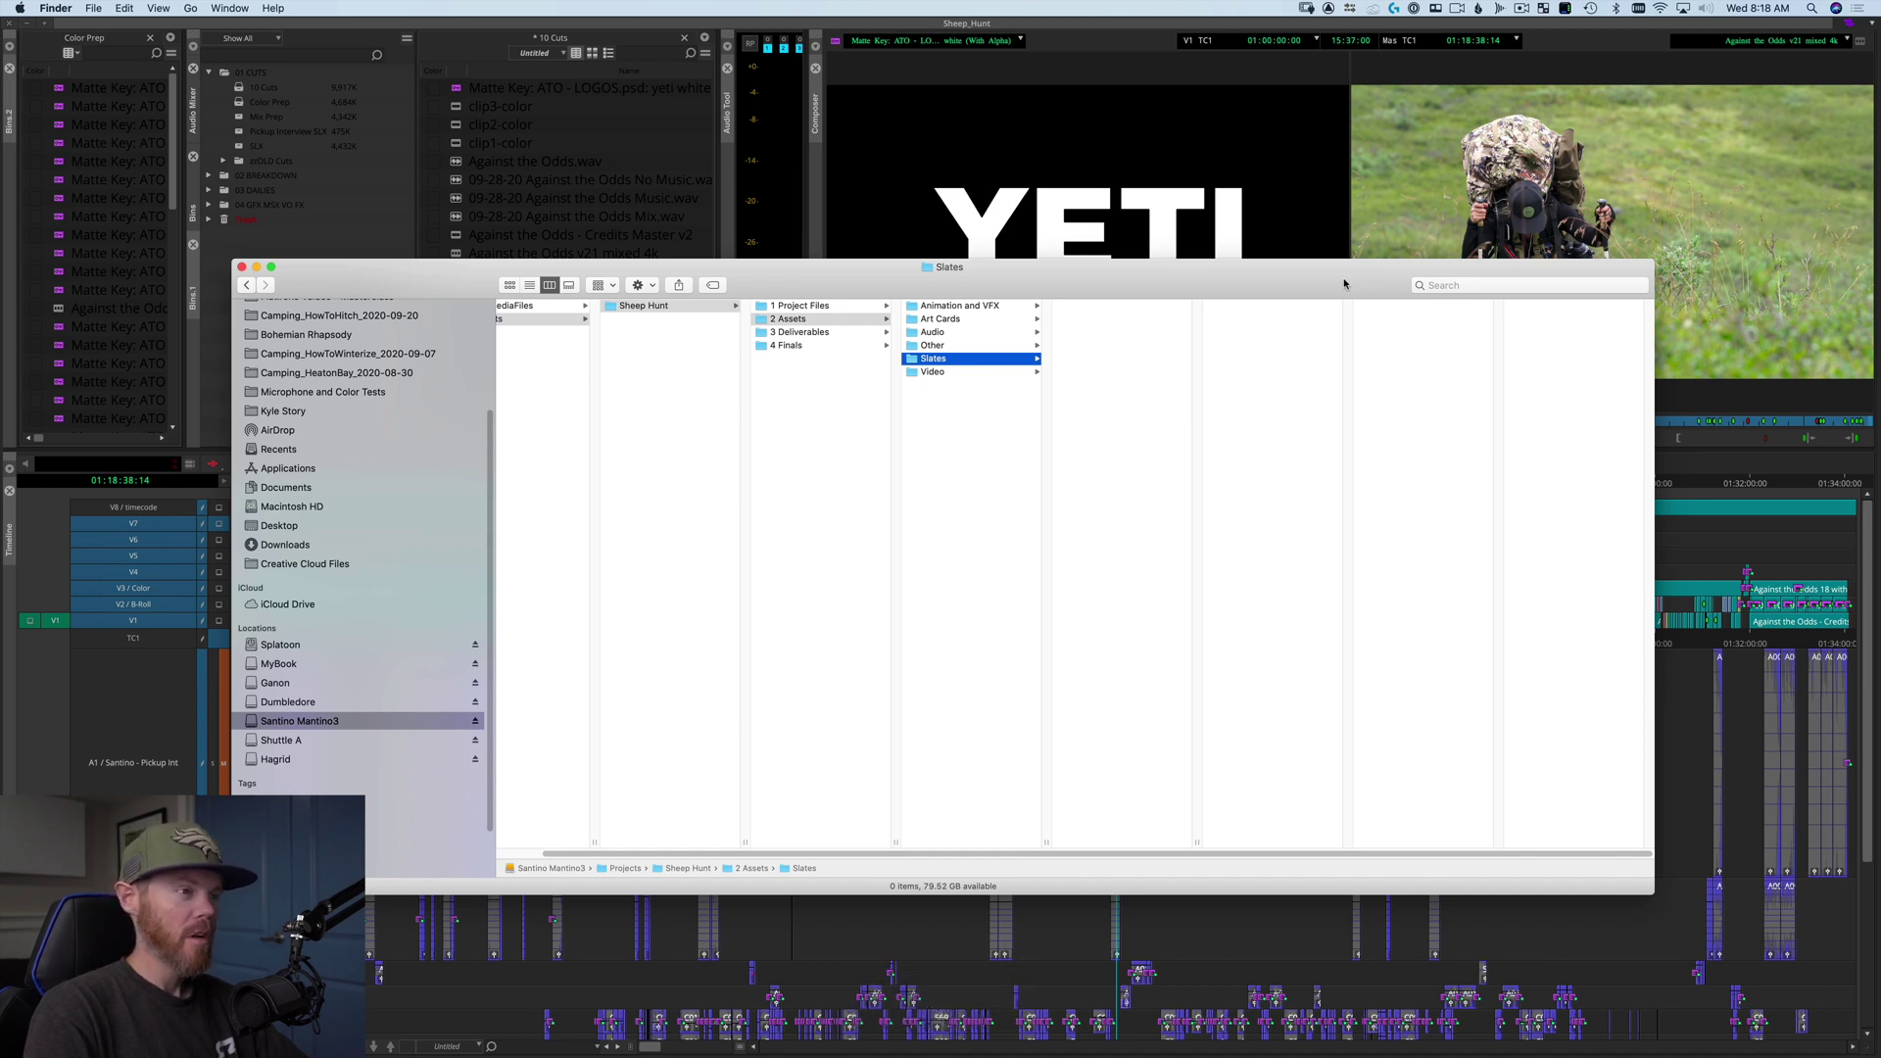
# List the camera footage folders in Video's Source folder, then check Transcodes
pyautogui.press('Down')
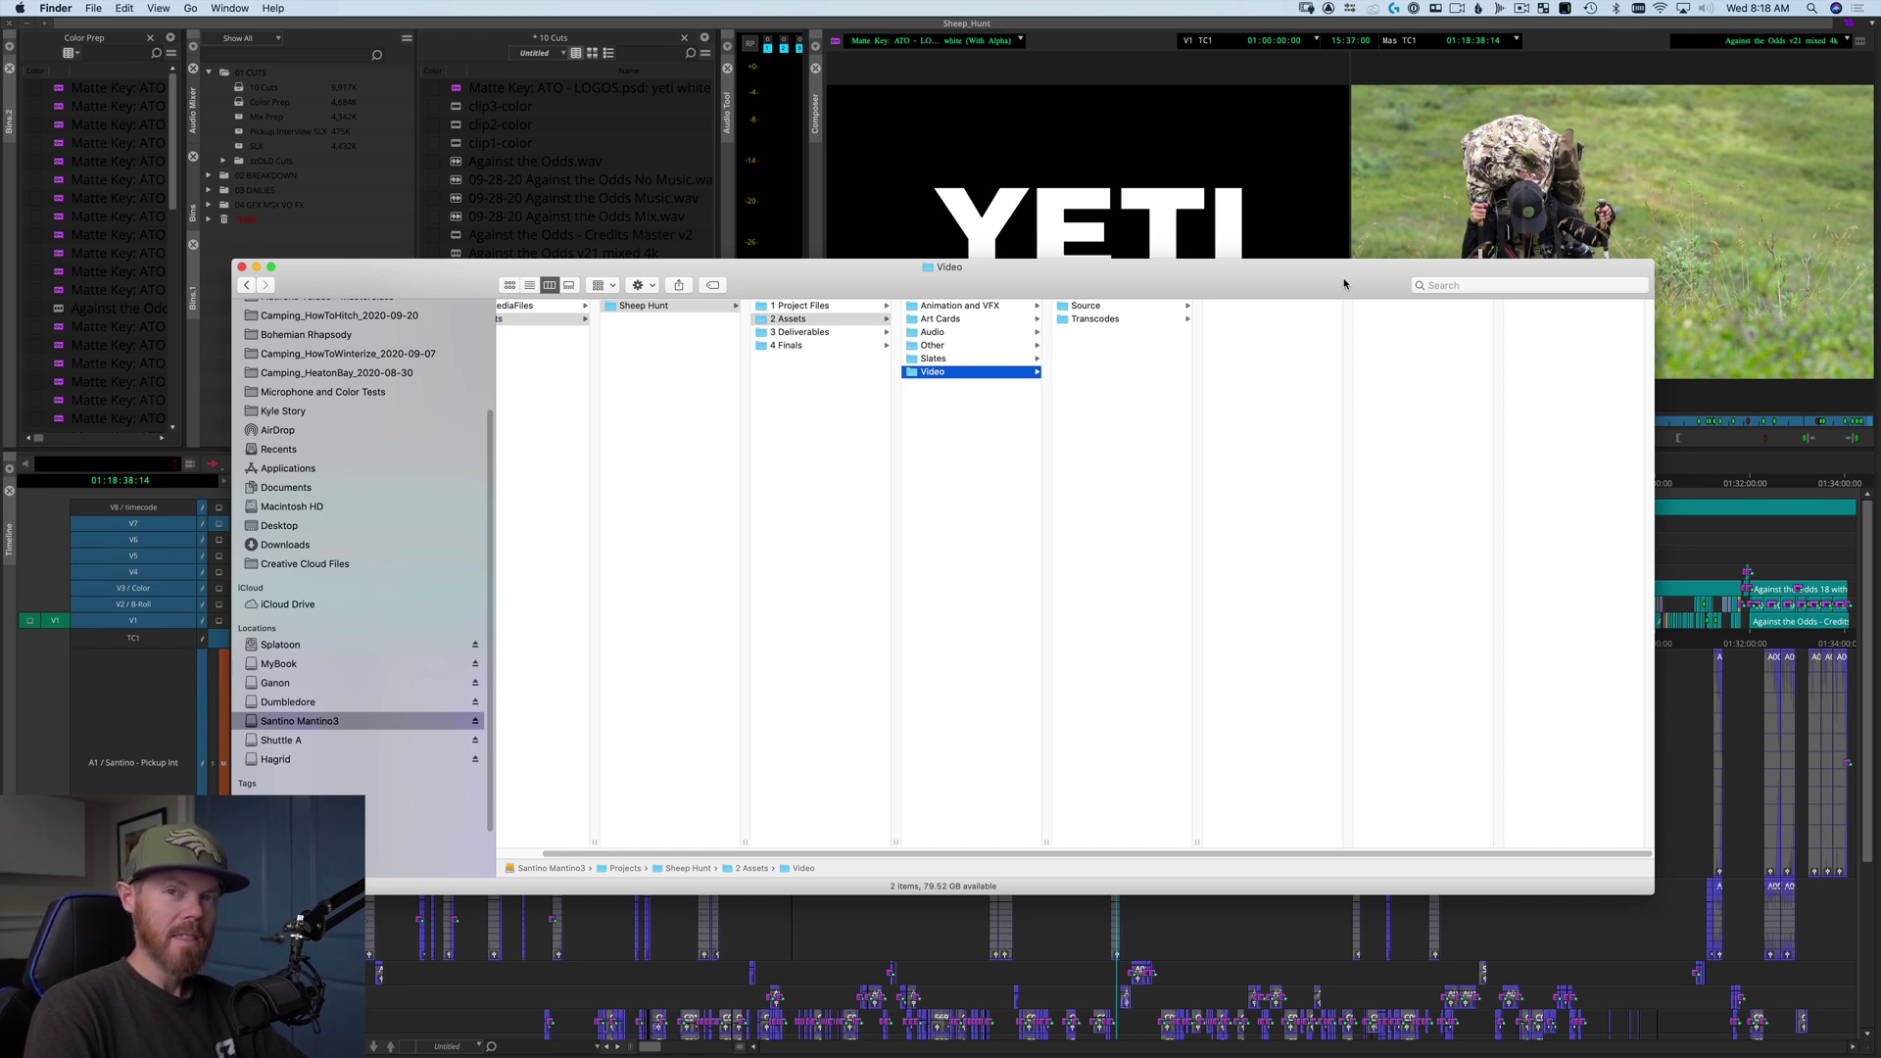
pyautogui.press('Right')
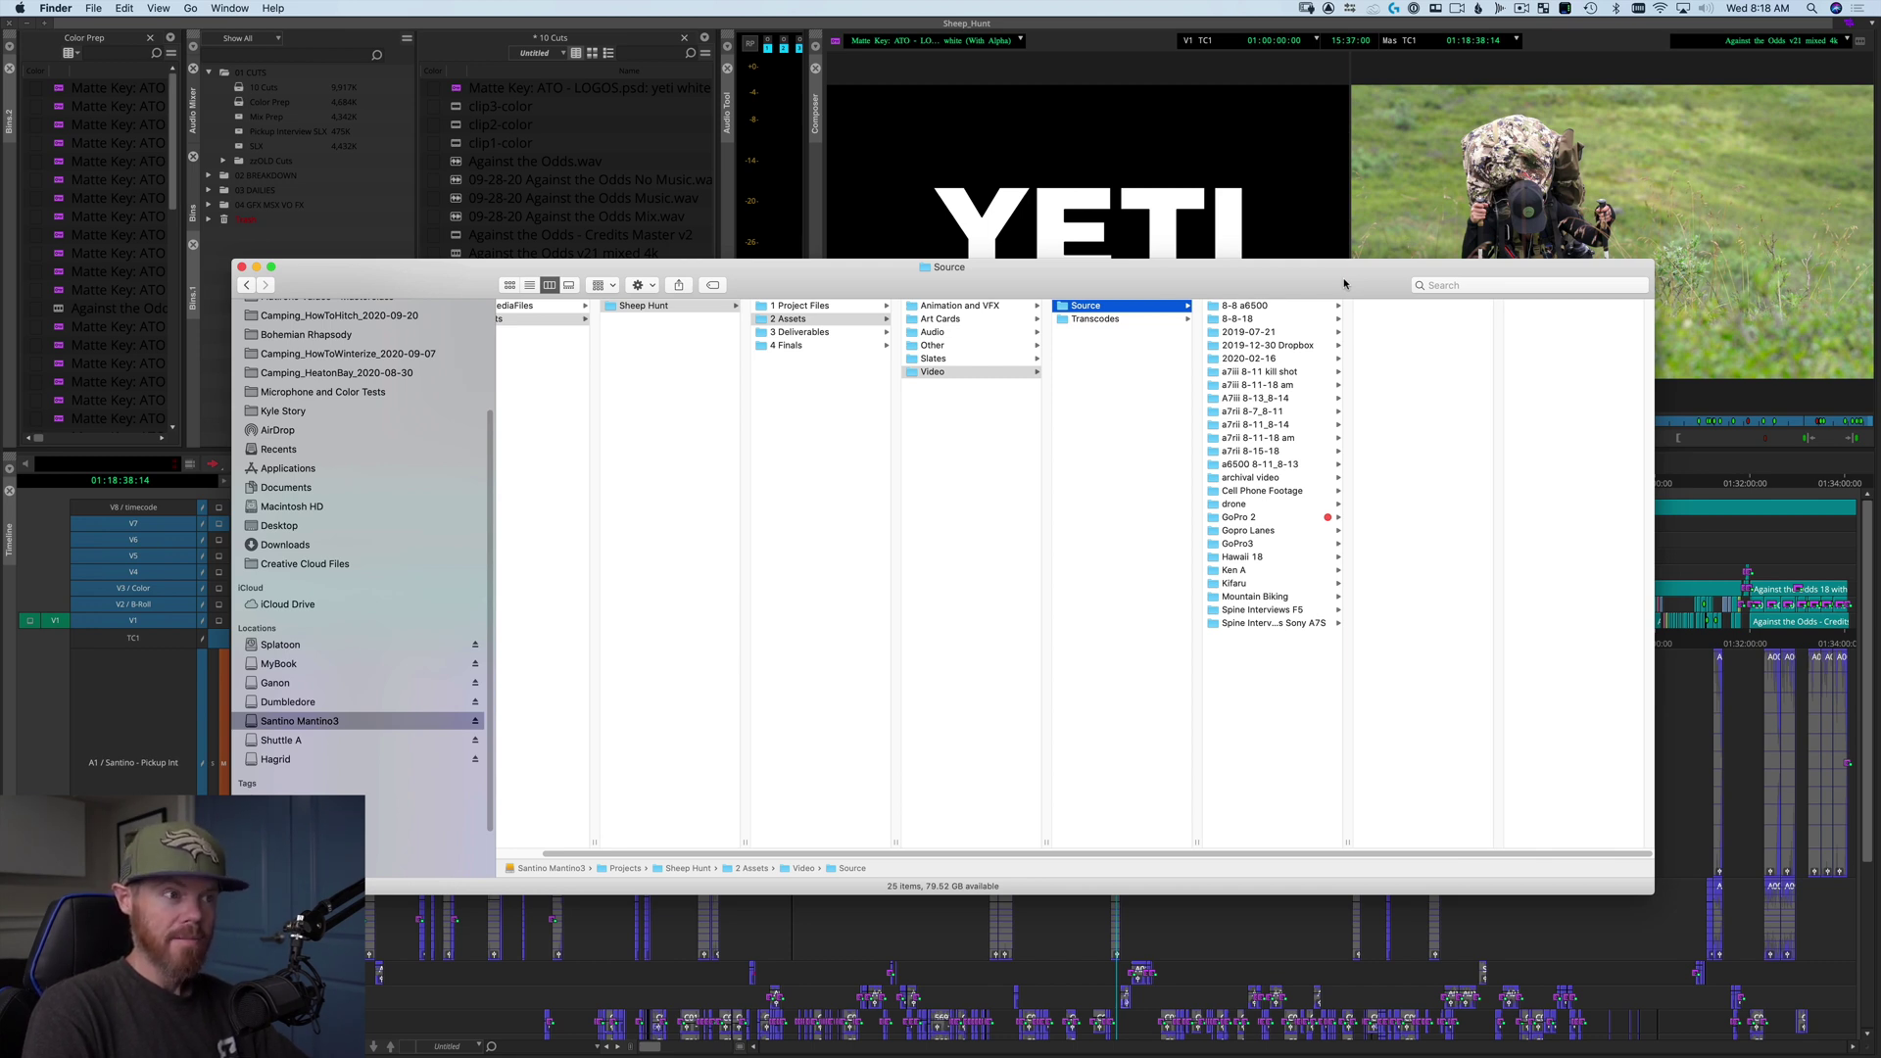
pyautogui.press('Down')
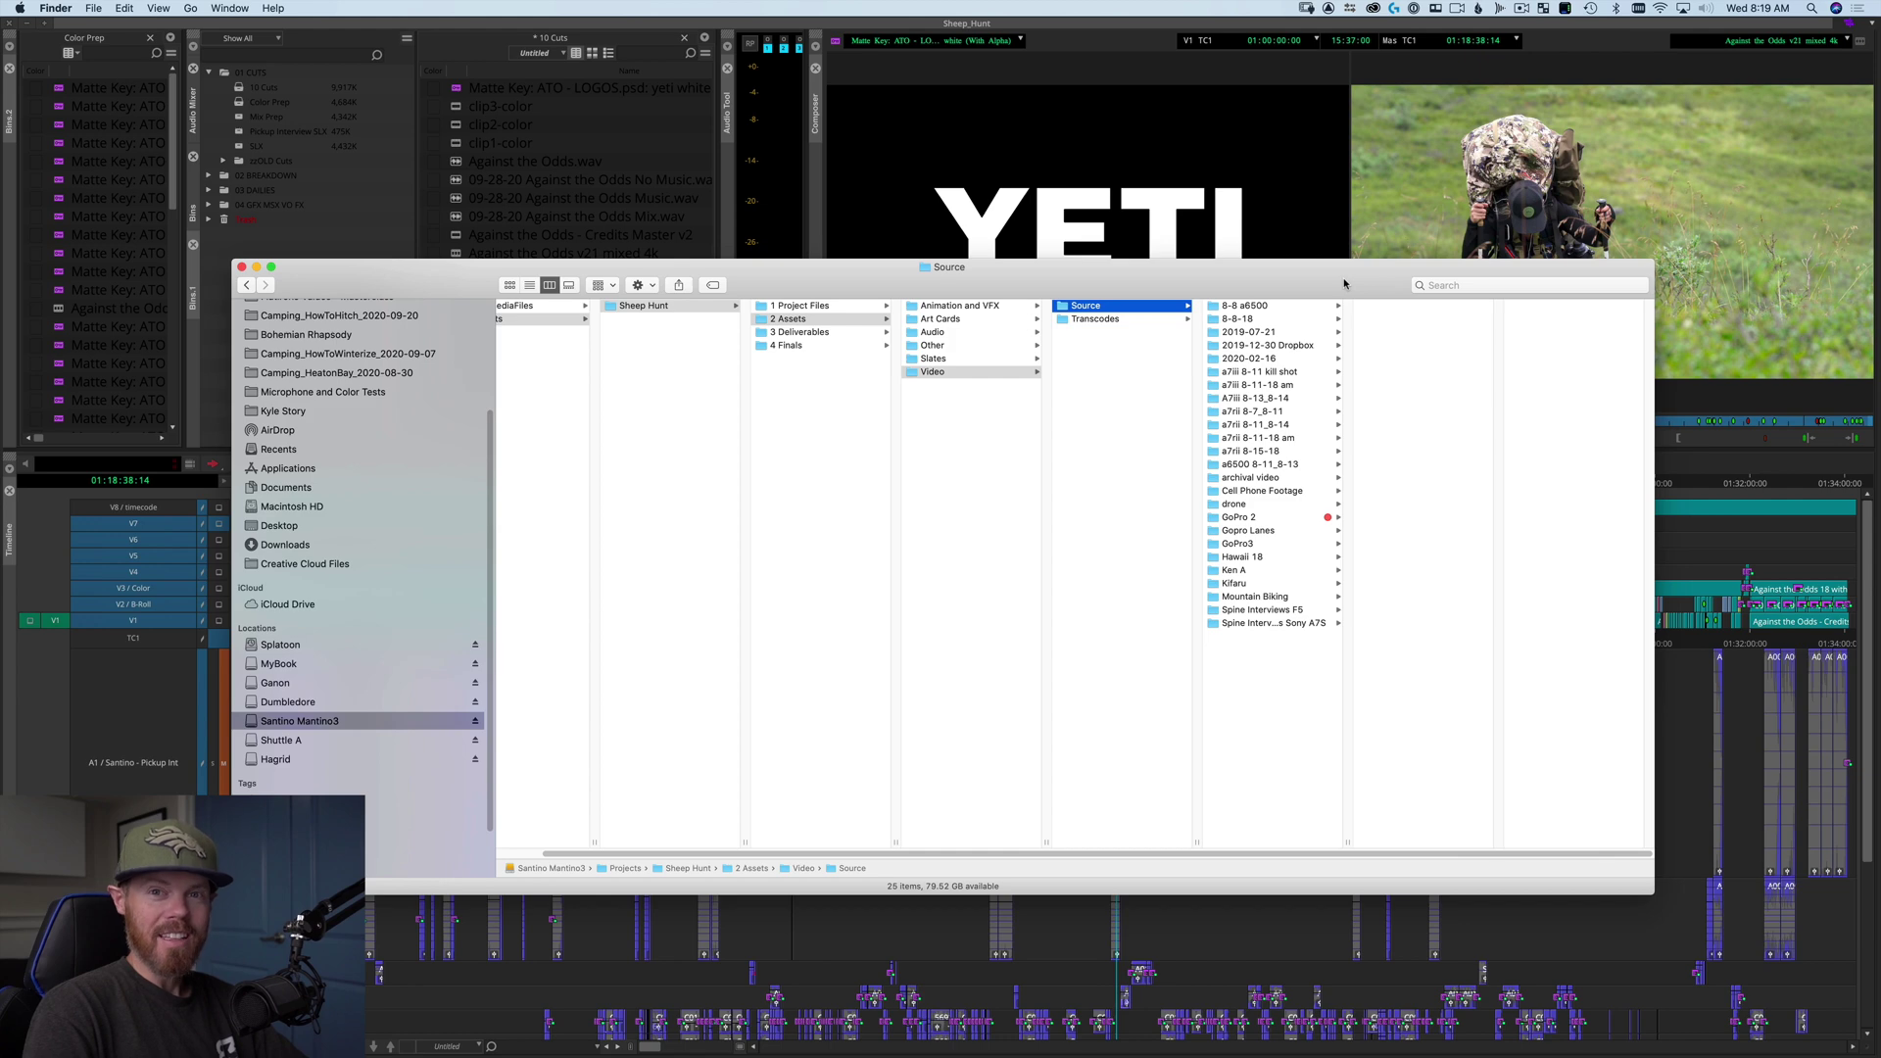
# Move into 3 Deliverables, open the 2020-02-17 export folder and select its 1080p movie
pyautogui.press('Down')
pyautogui.press('Left')
pyautogui.press('Left')
pyautogui.press('Down')
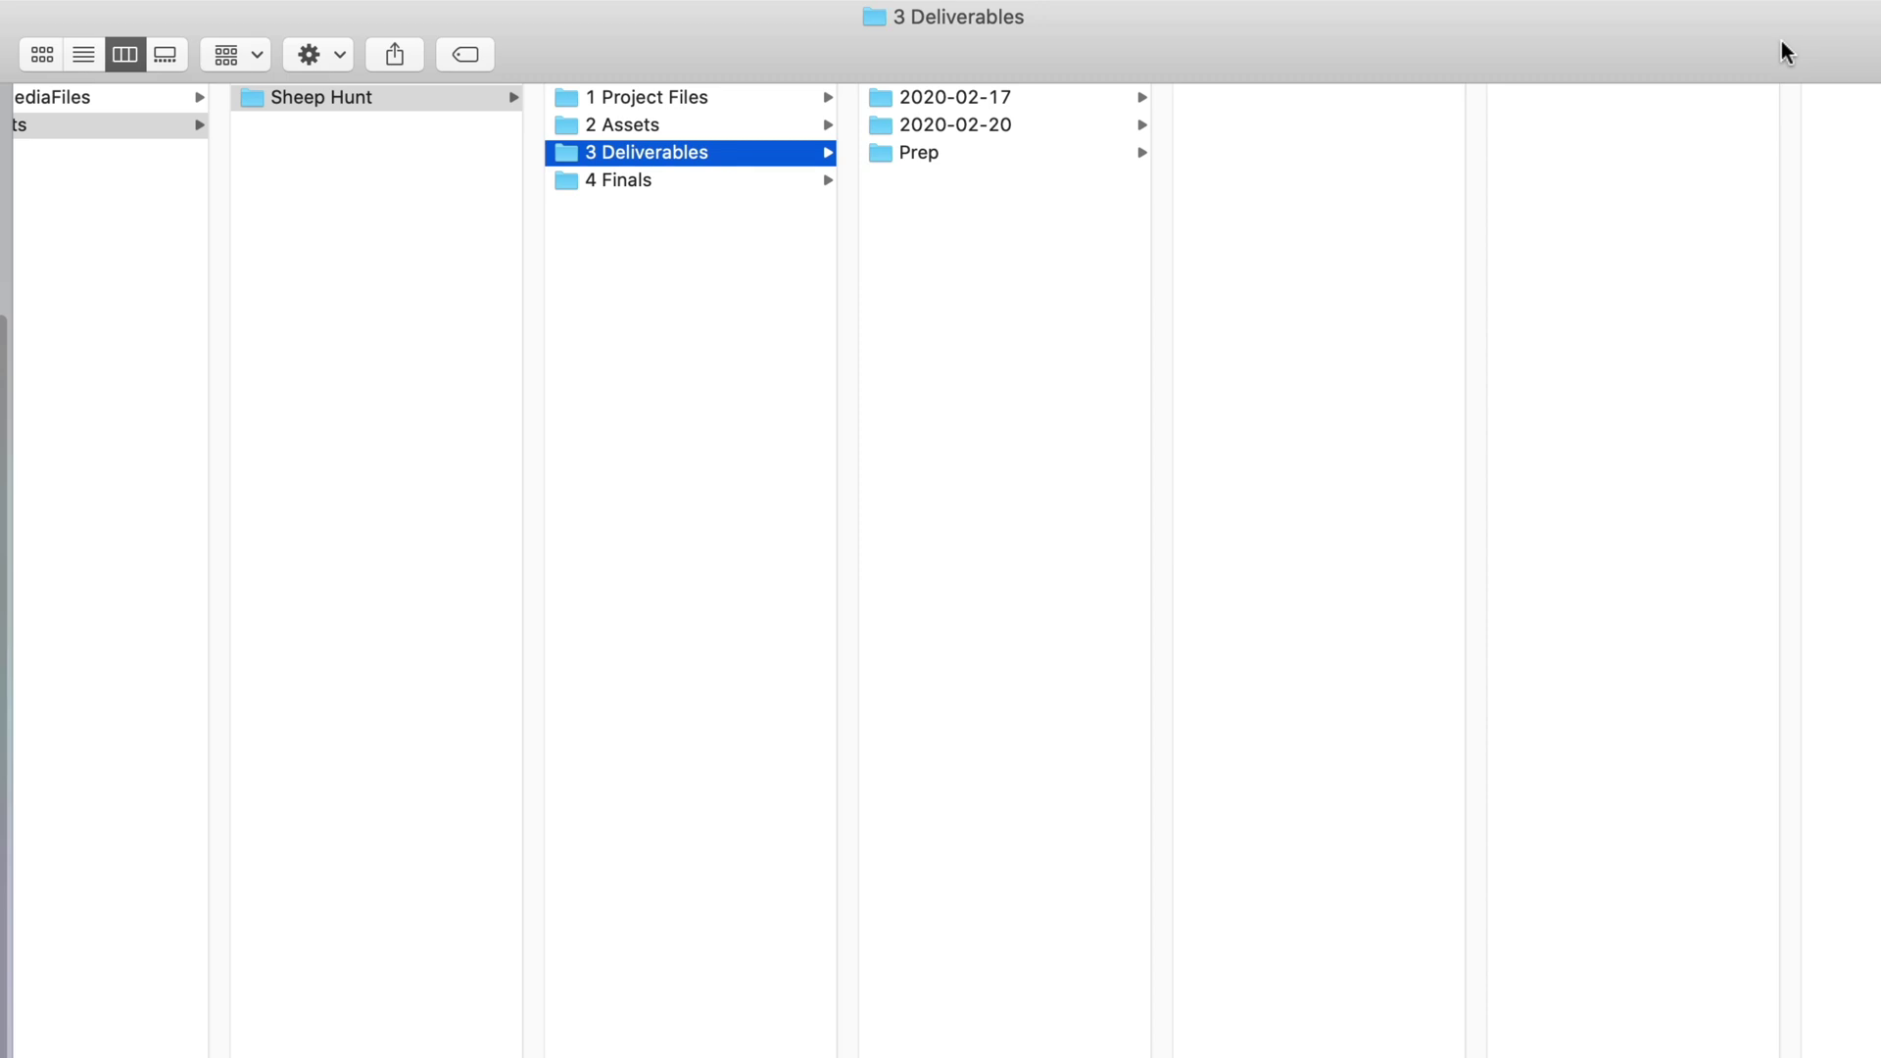
pyautogui.press('Right')
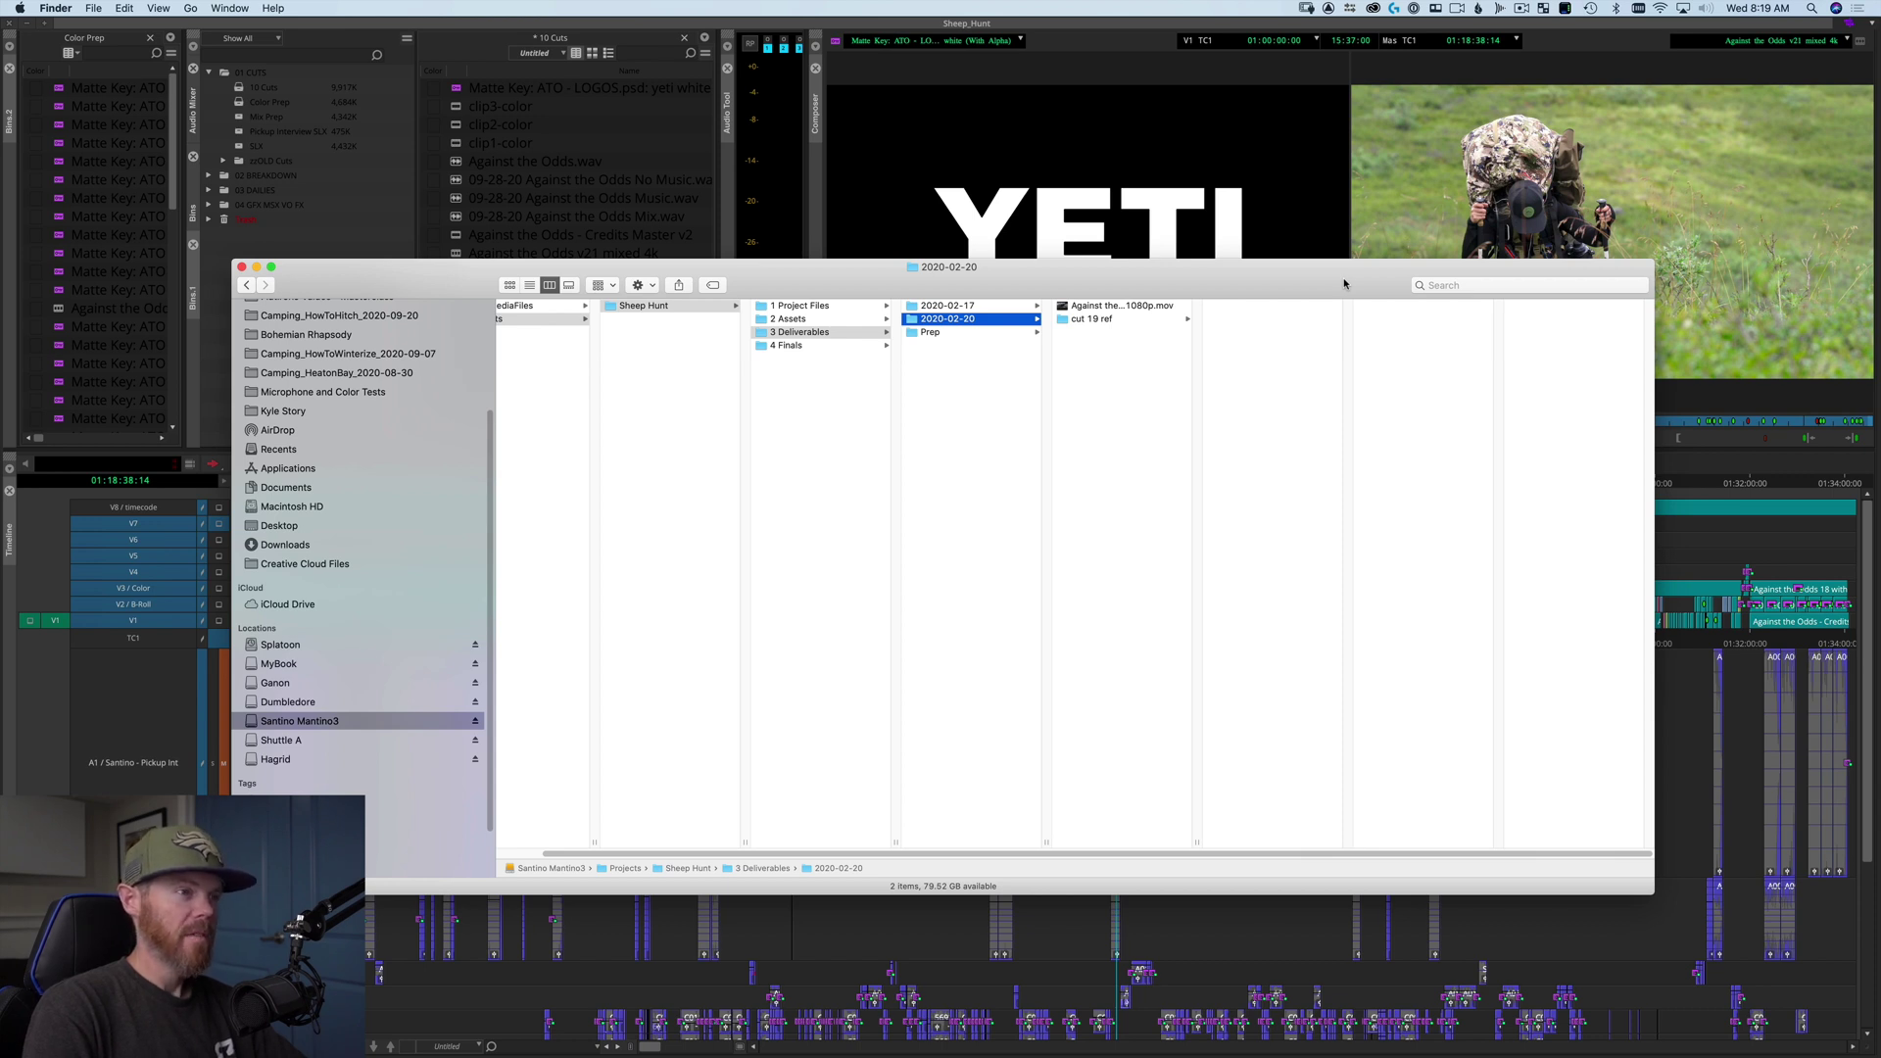
pyautogui.press('Right')
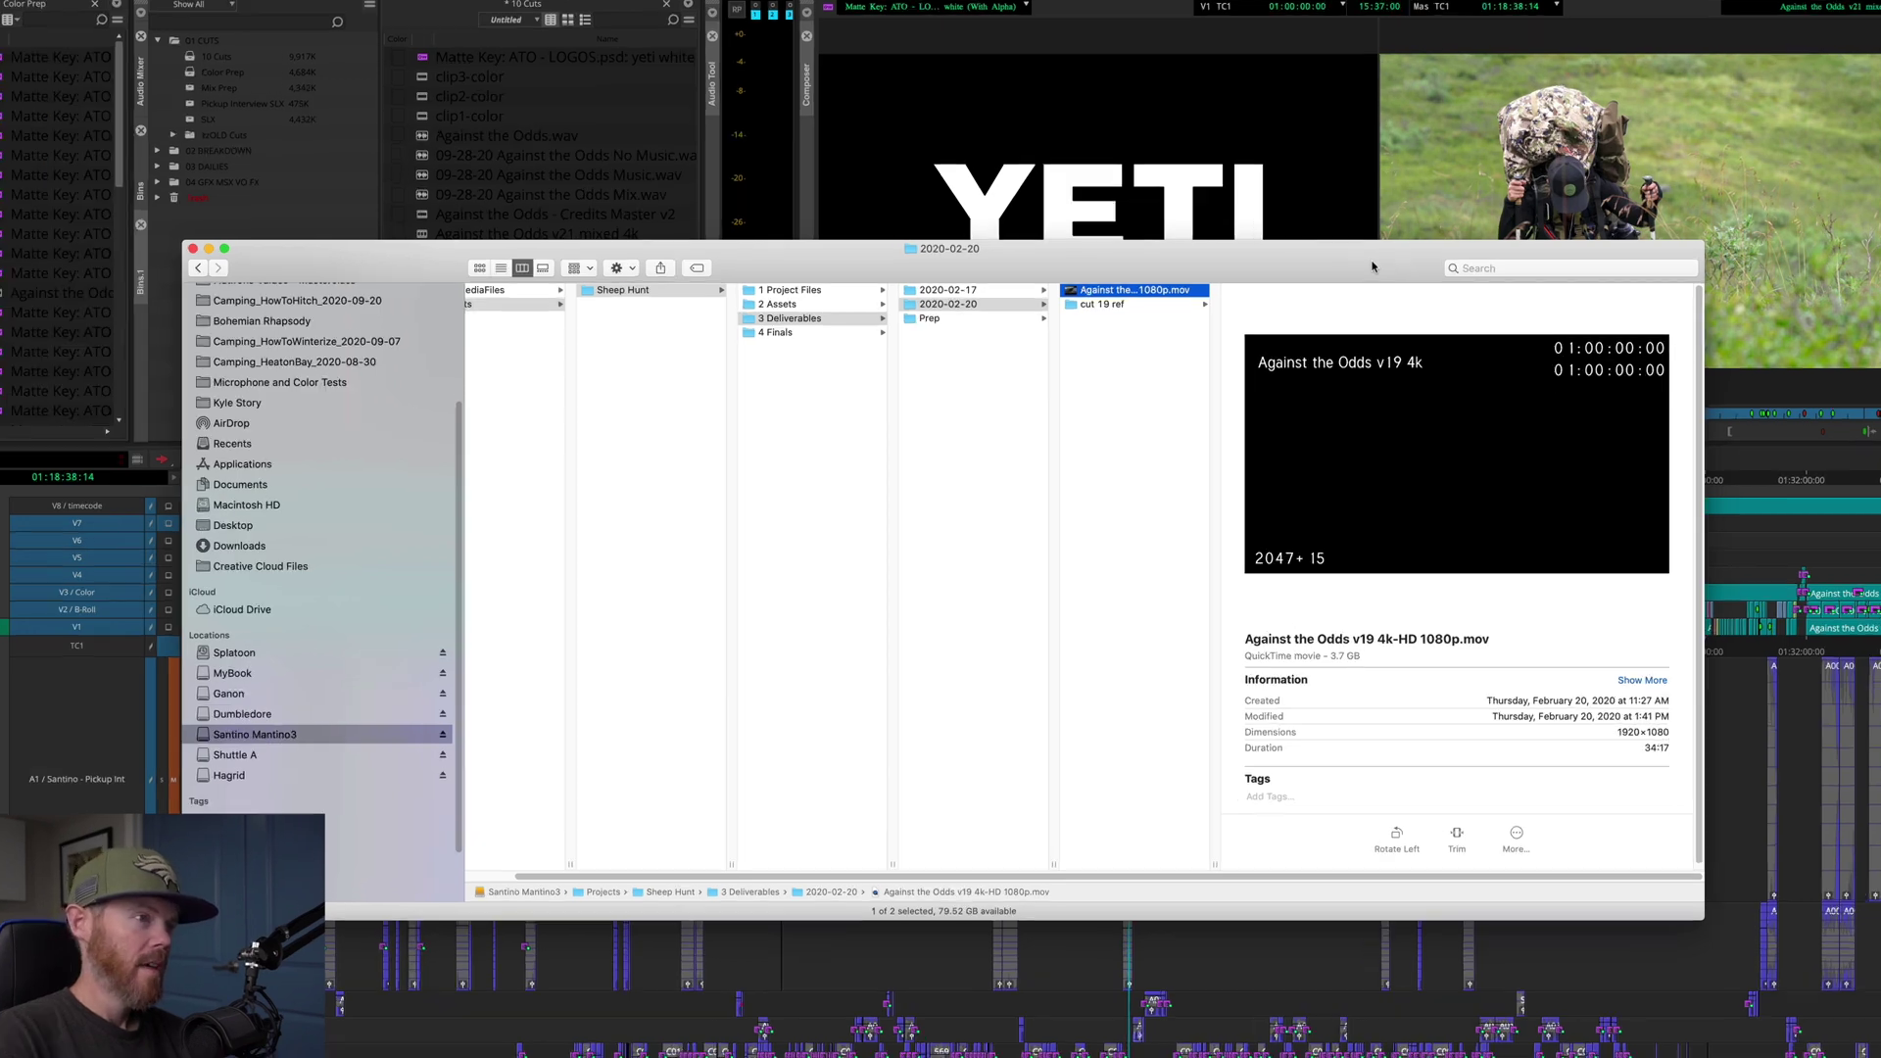
# Browse the Prep folder's Color and Finish subfolders, then return to 3 Deliverables
pyautogui.press('Left')
pyautogui.press('Down')
pyautogui.press('Right')
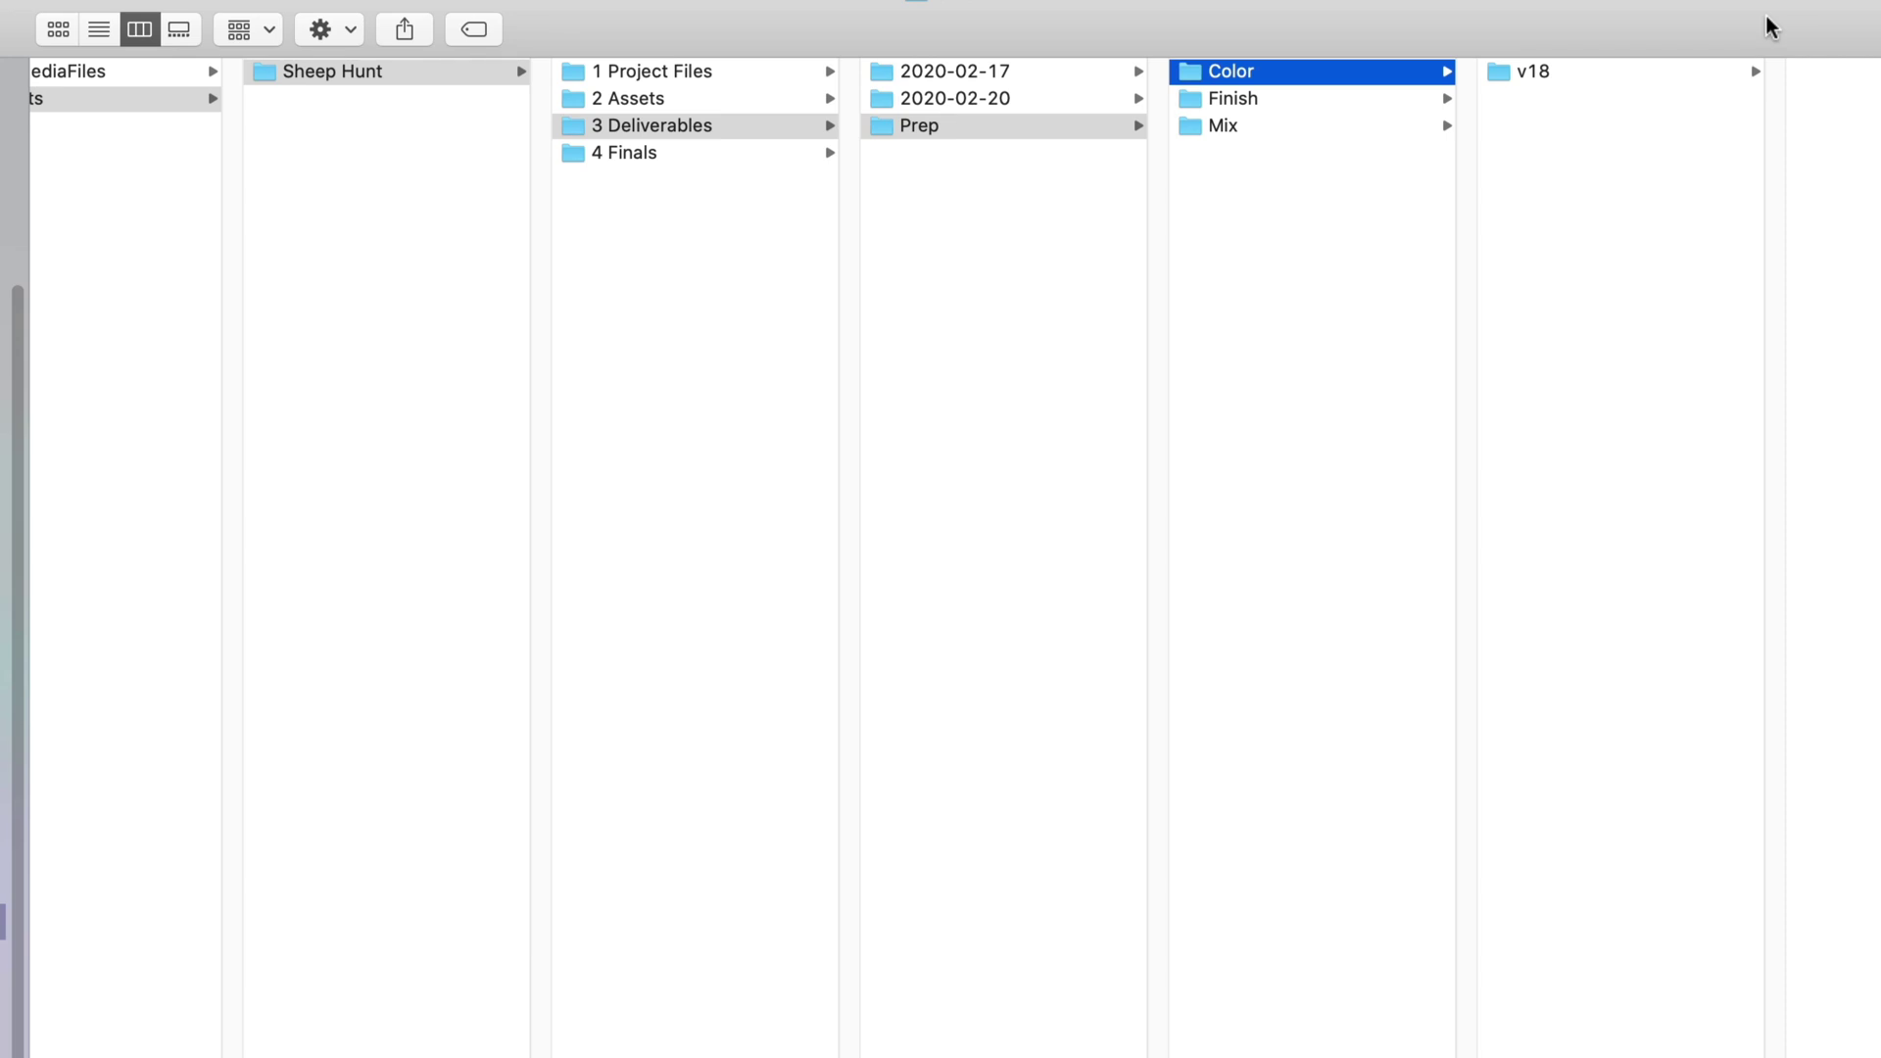
pyautogui.press('Down')
pyautogui.press('Down')
pyautogui.press('Left')
pyautogui.press('Left')
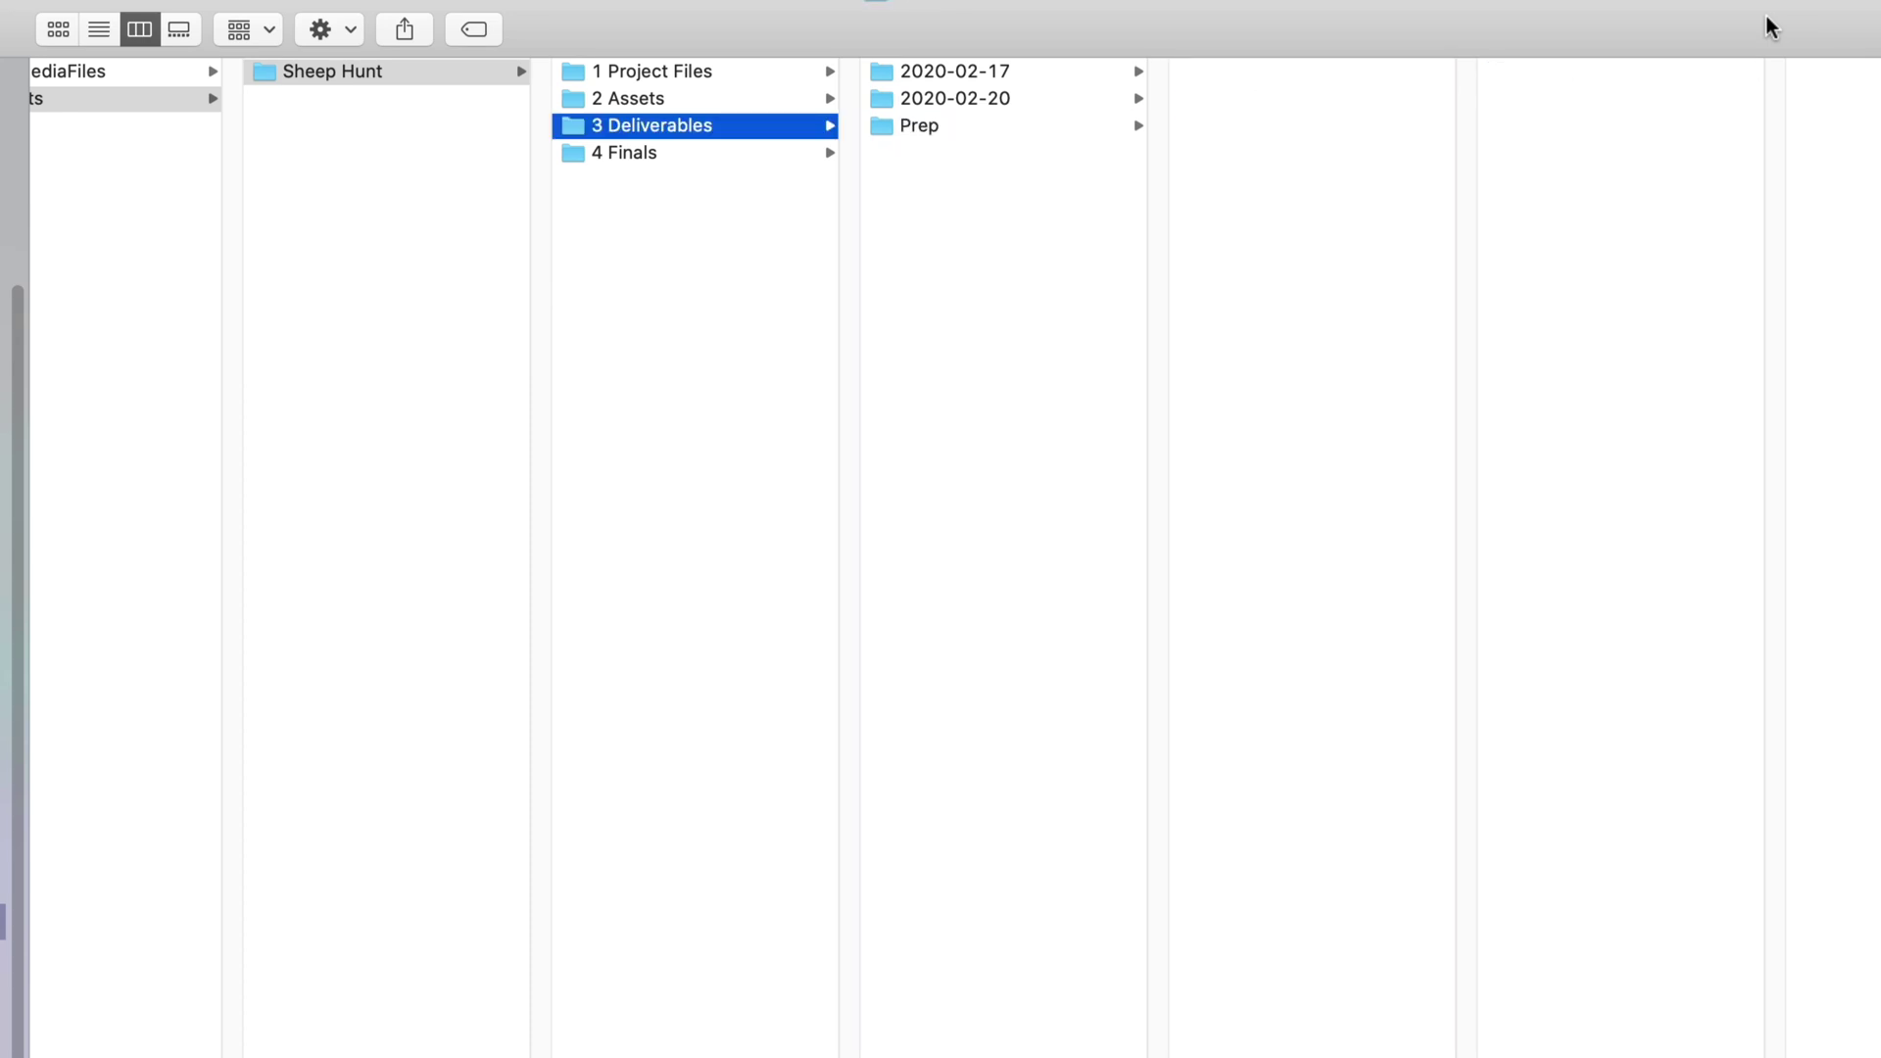
# Go into 4 Finals › Video and compare the Compressed and ProRes HQ folders
pyautogui.press('Down')
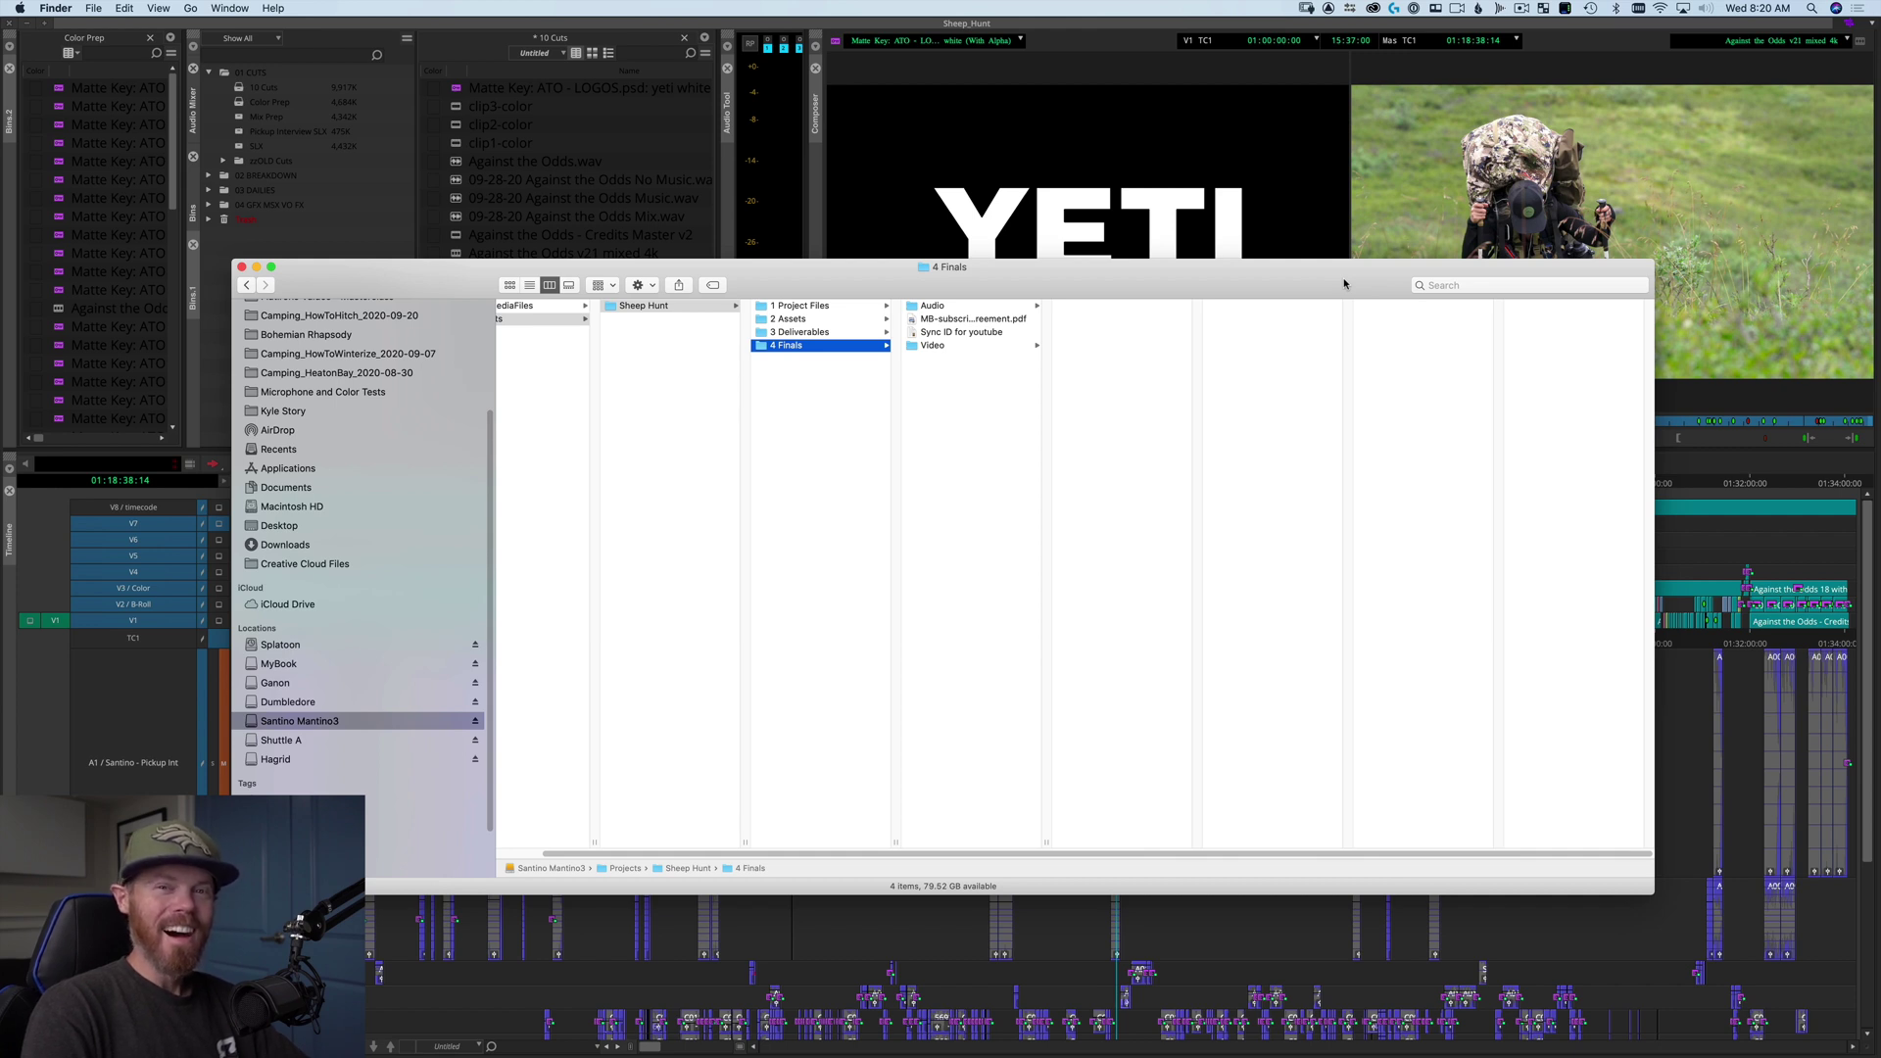
pyautogui.press('Right')
pyautogui.press('Down')
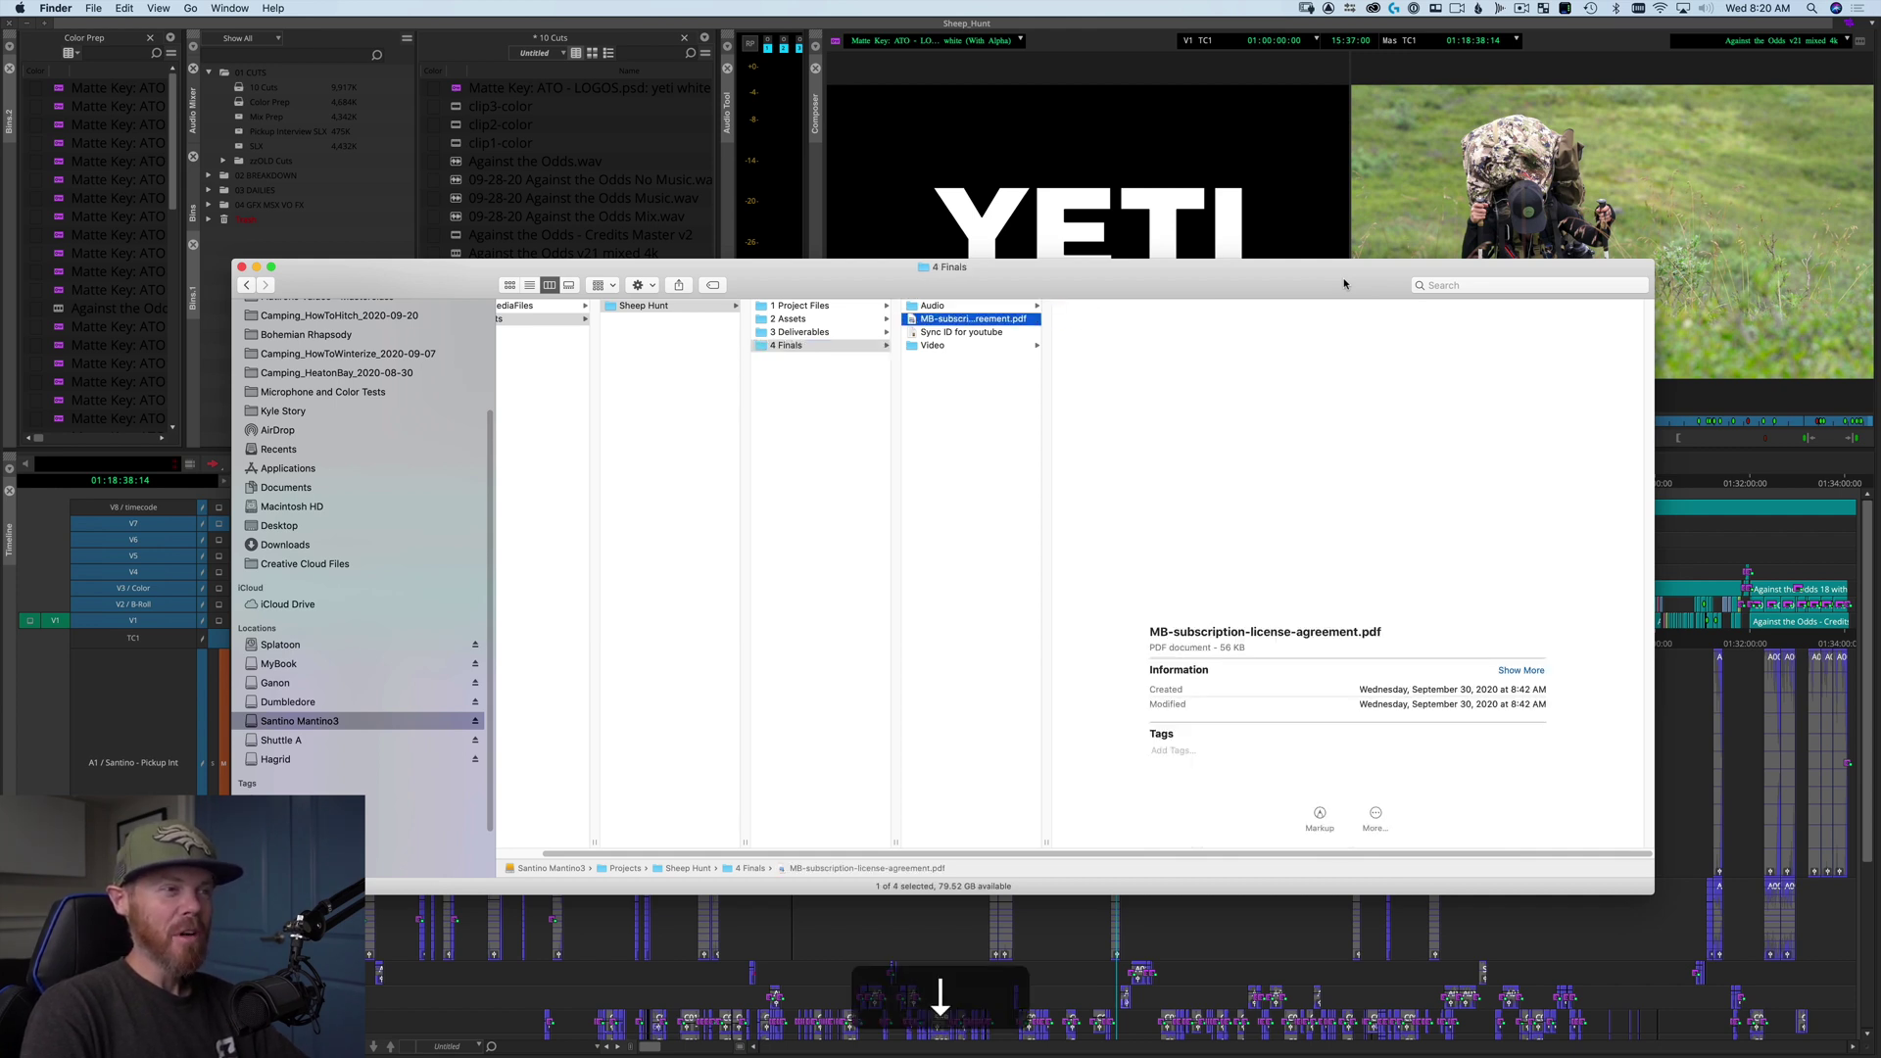
pyautogui.press('Down')
pyautogui.press('Down')
pyautogui.press('Right')
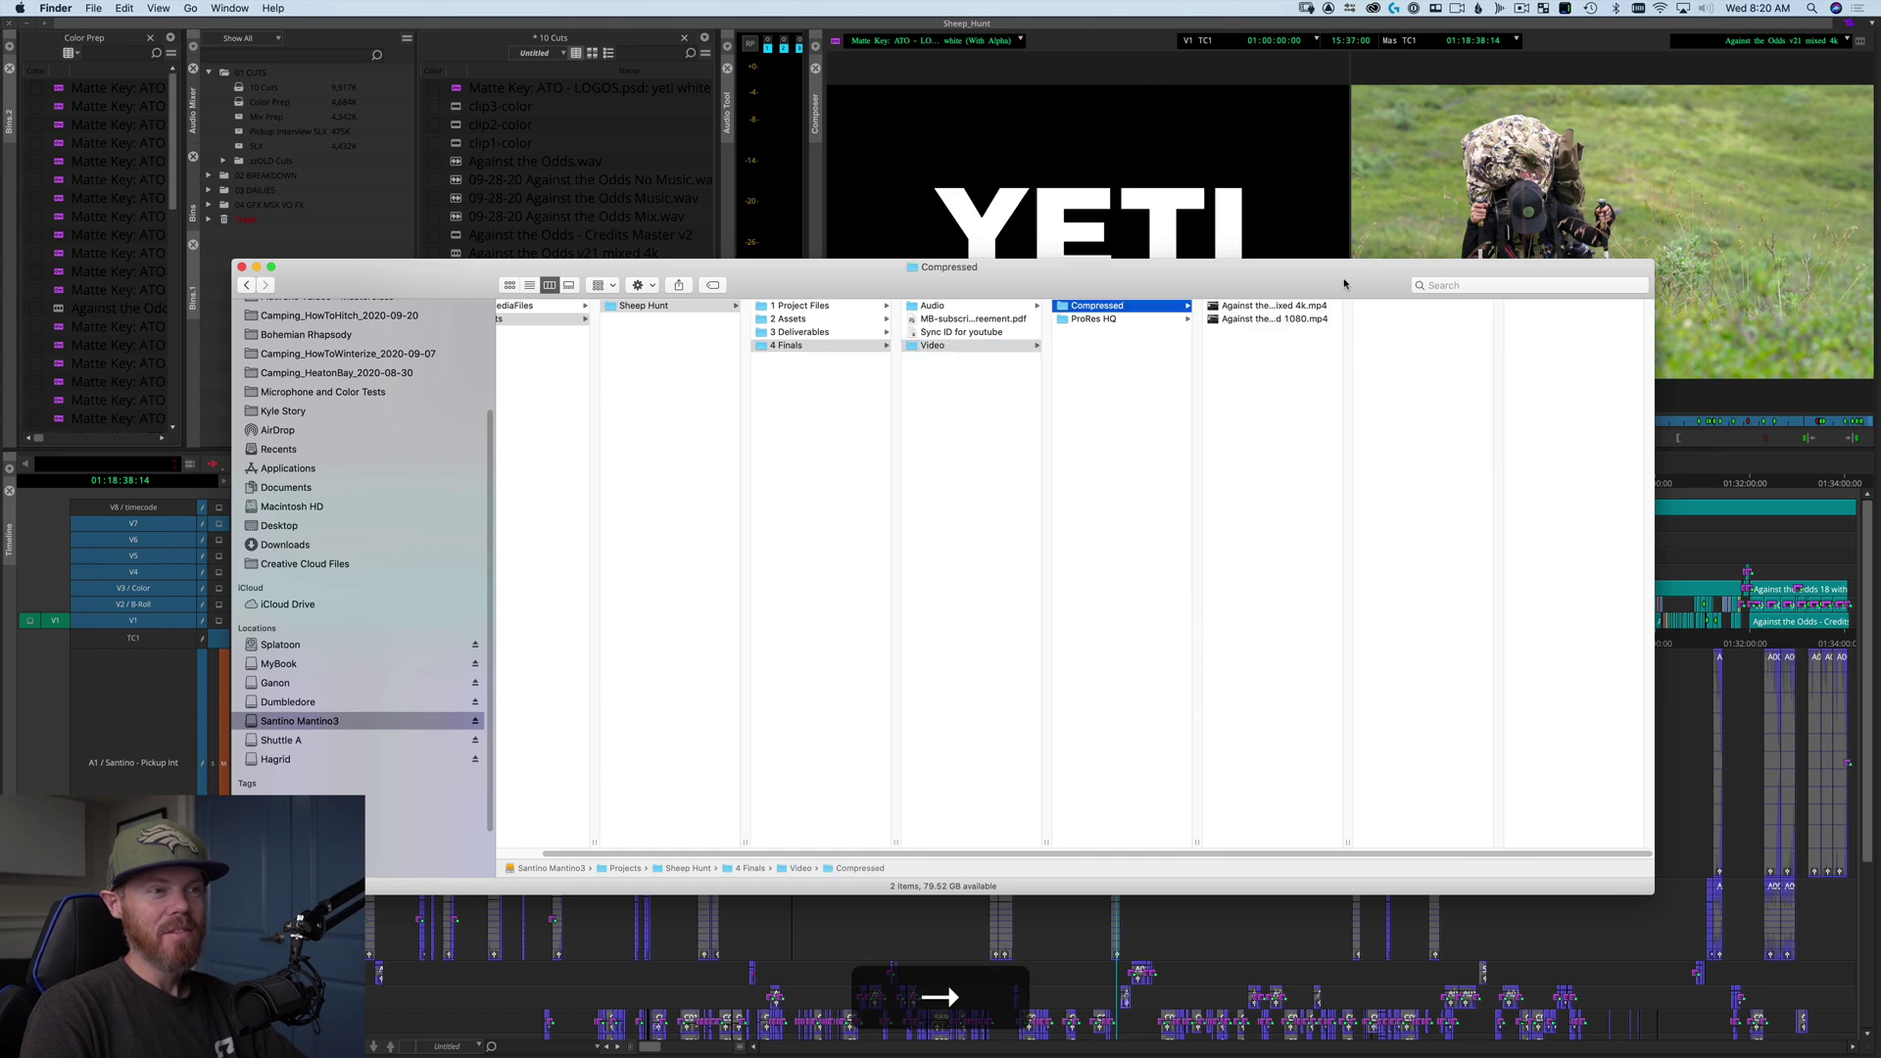
pyautogui.press('Down')
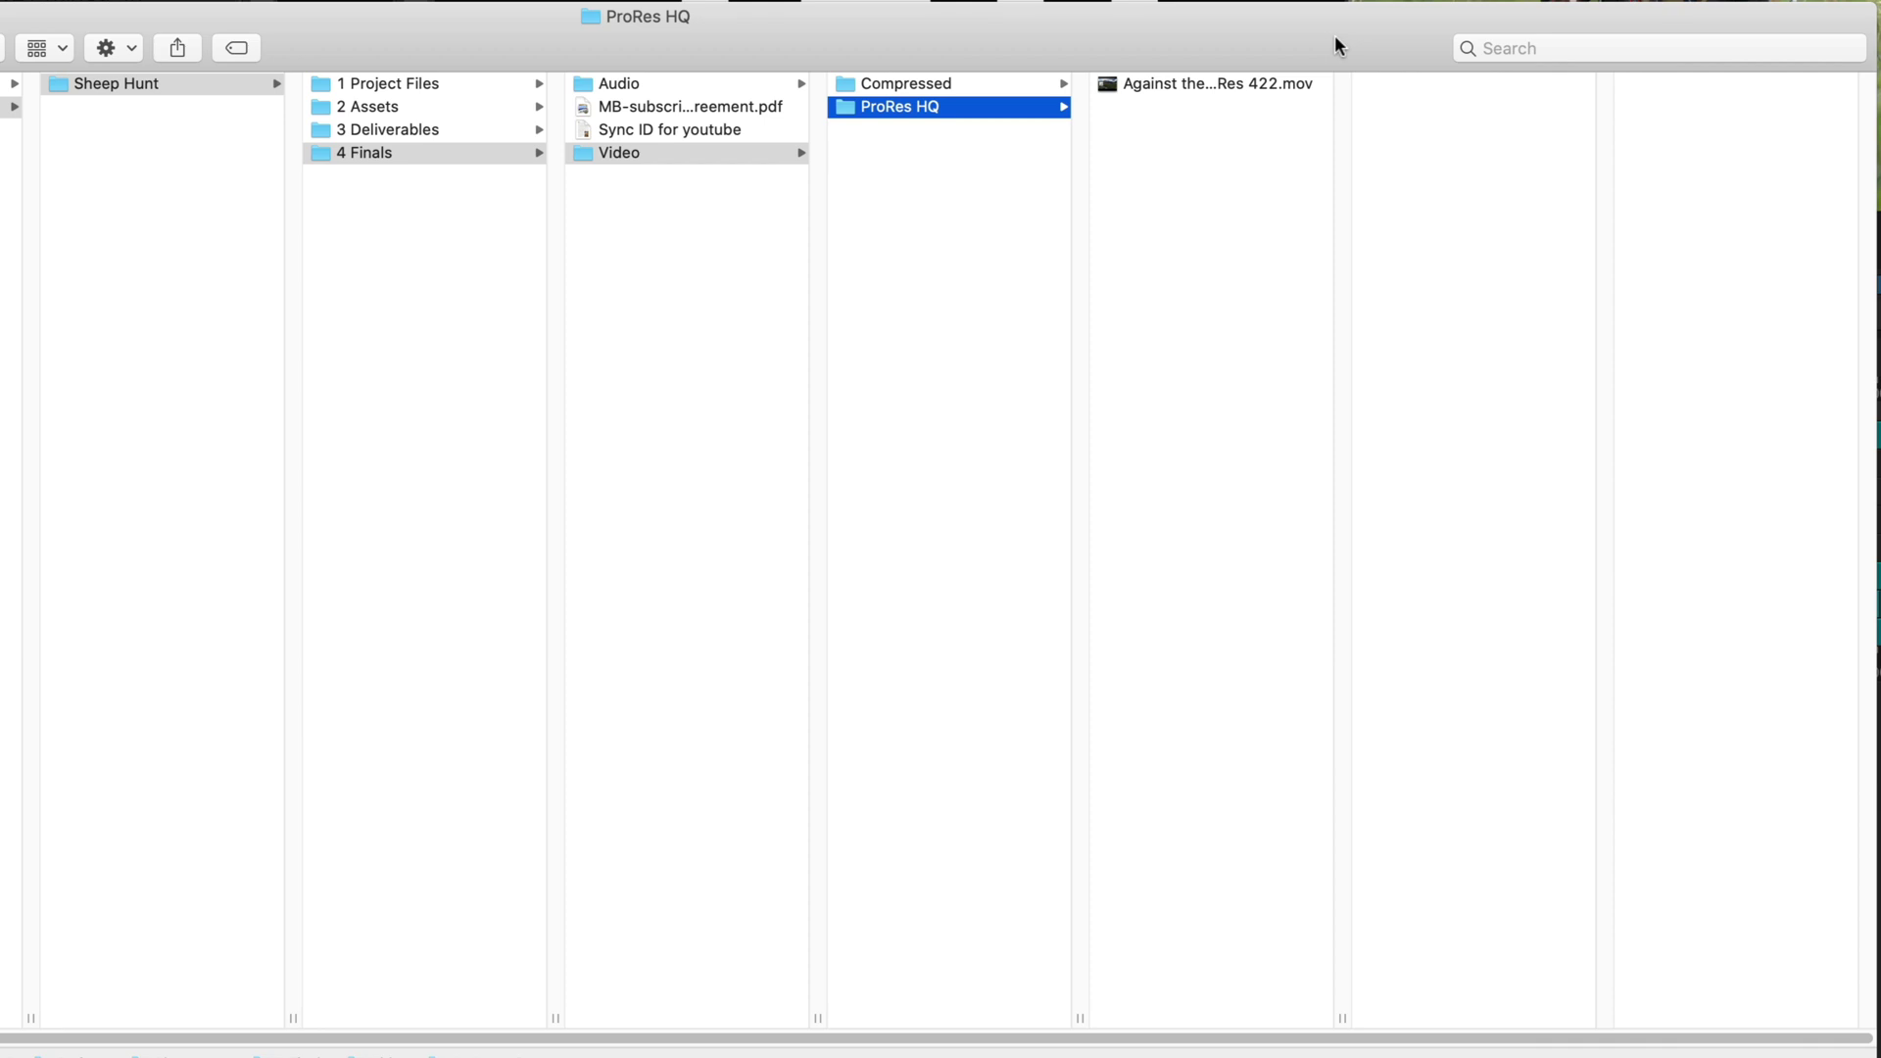
pyautogui.press('Up')
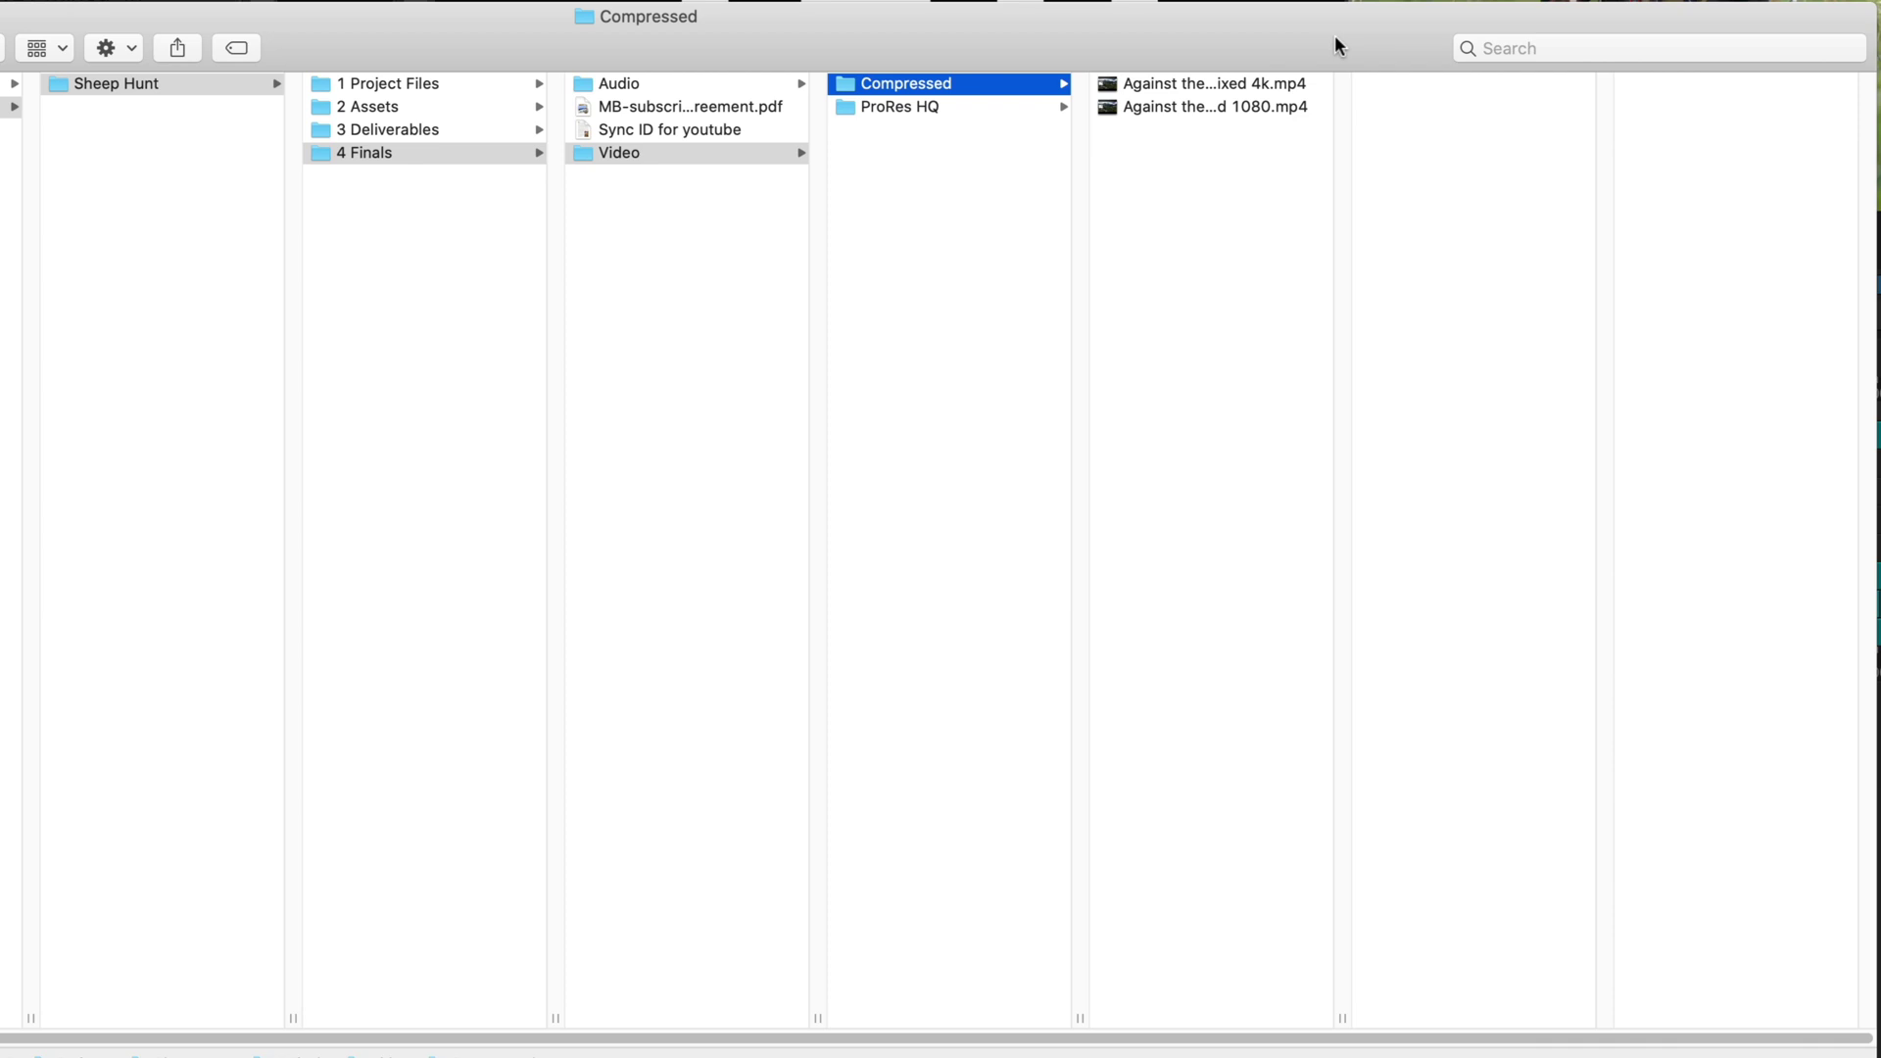
# Select the 4k and 1080 mp4 masters in Compressed, then back out to 1 Project Files
pyautogui.press('Right')
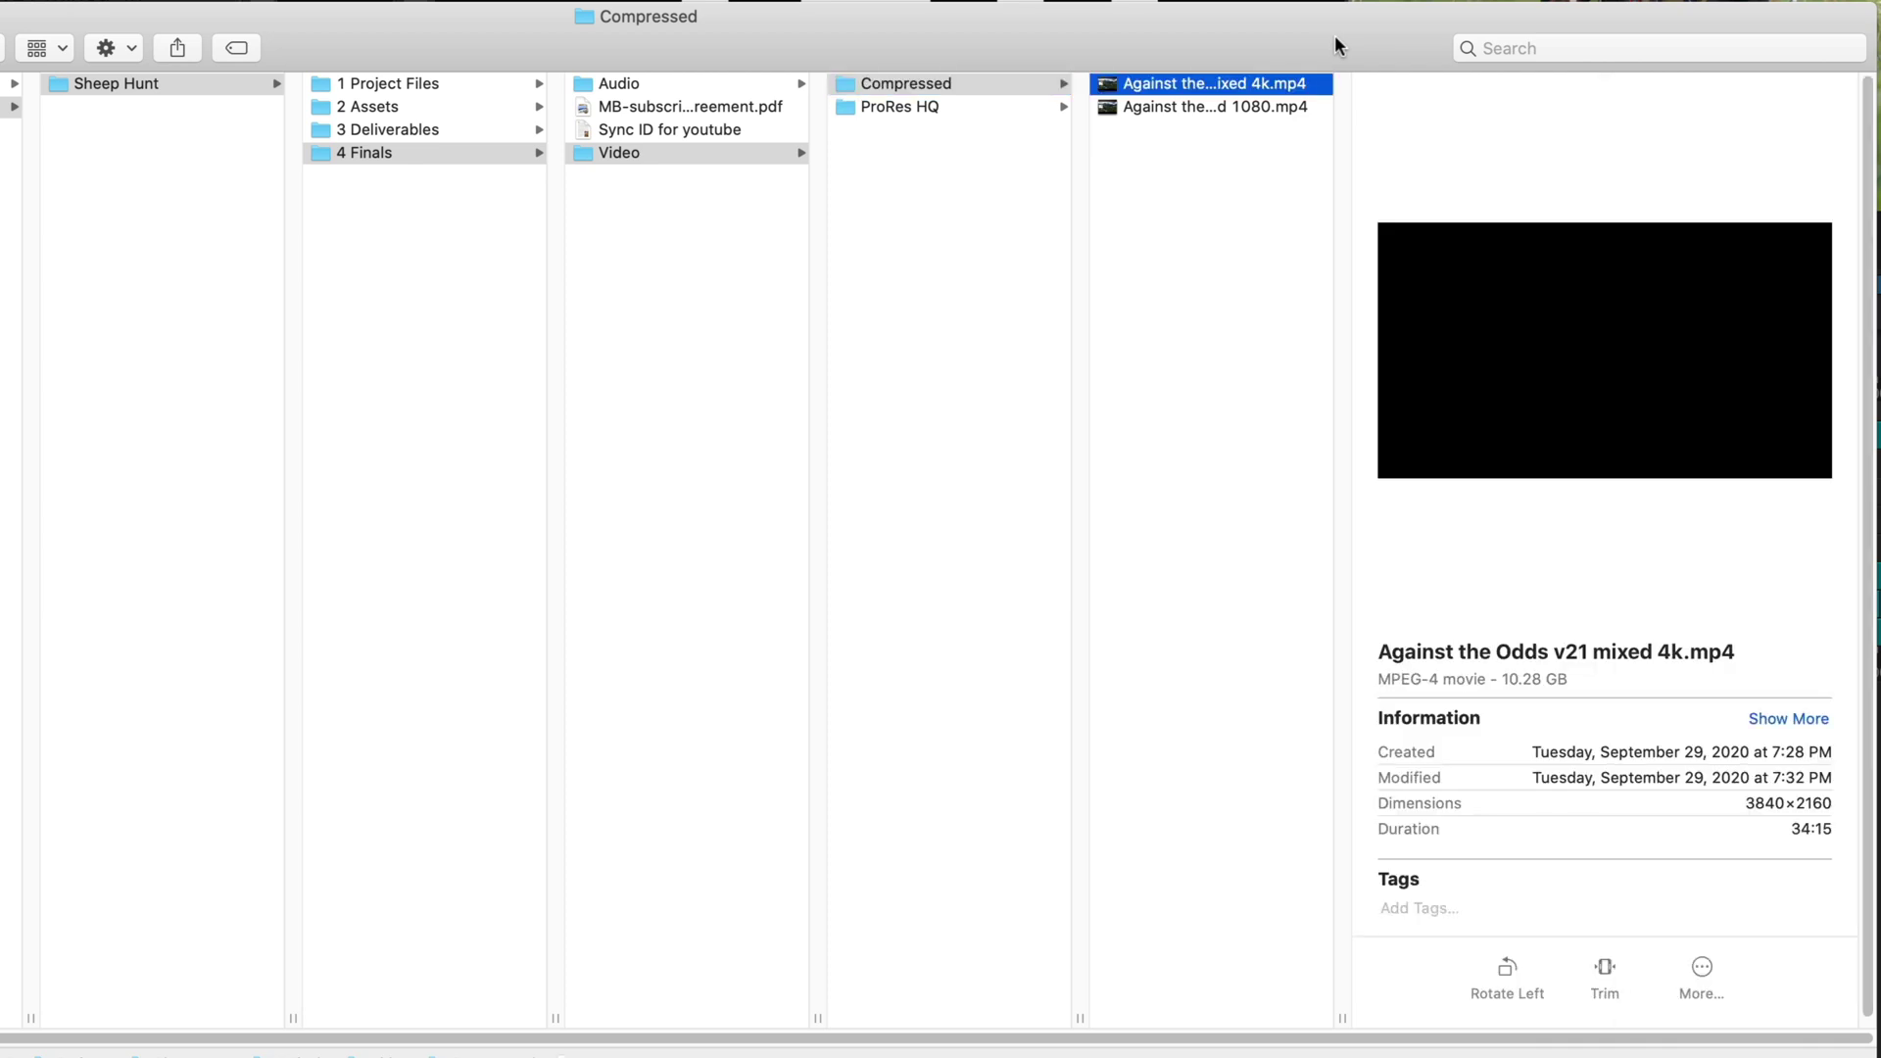
pyautogui.press('Down')
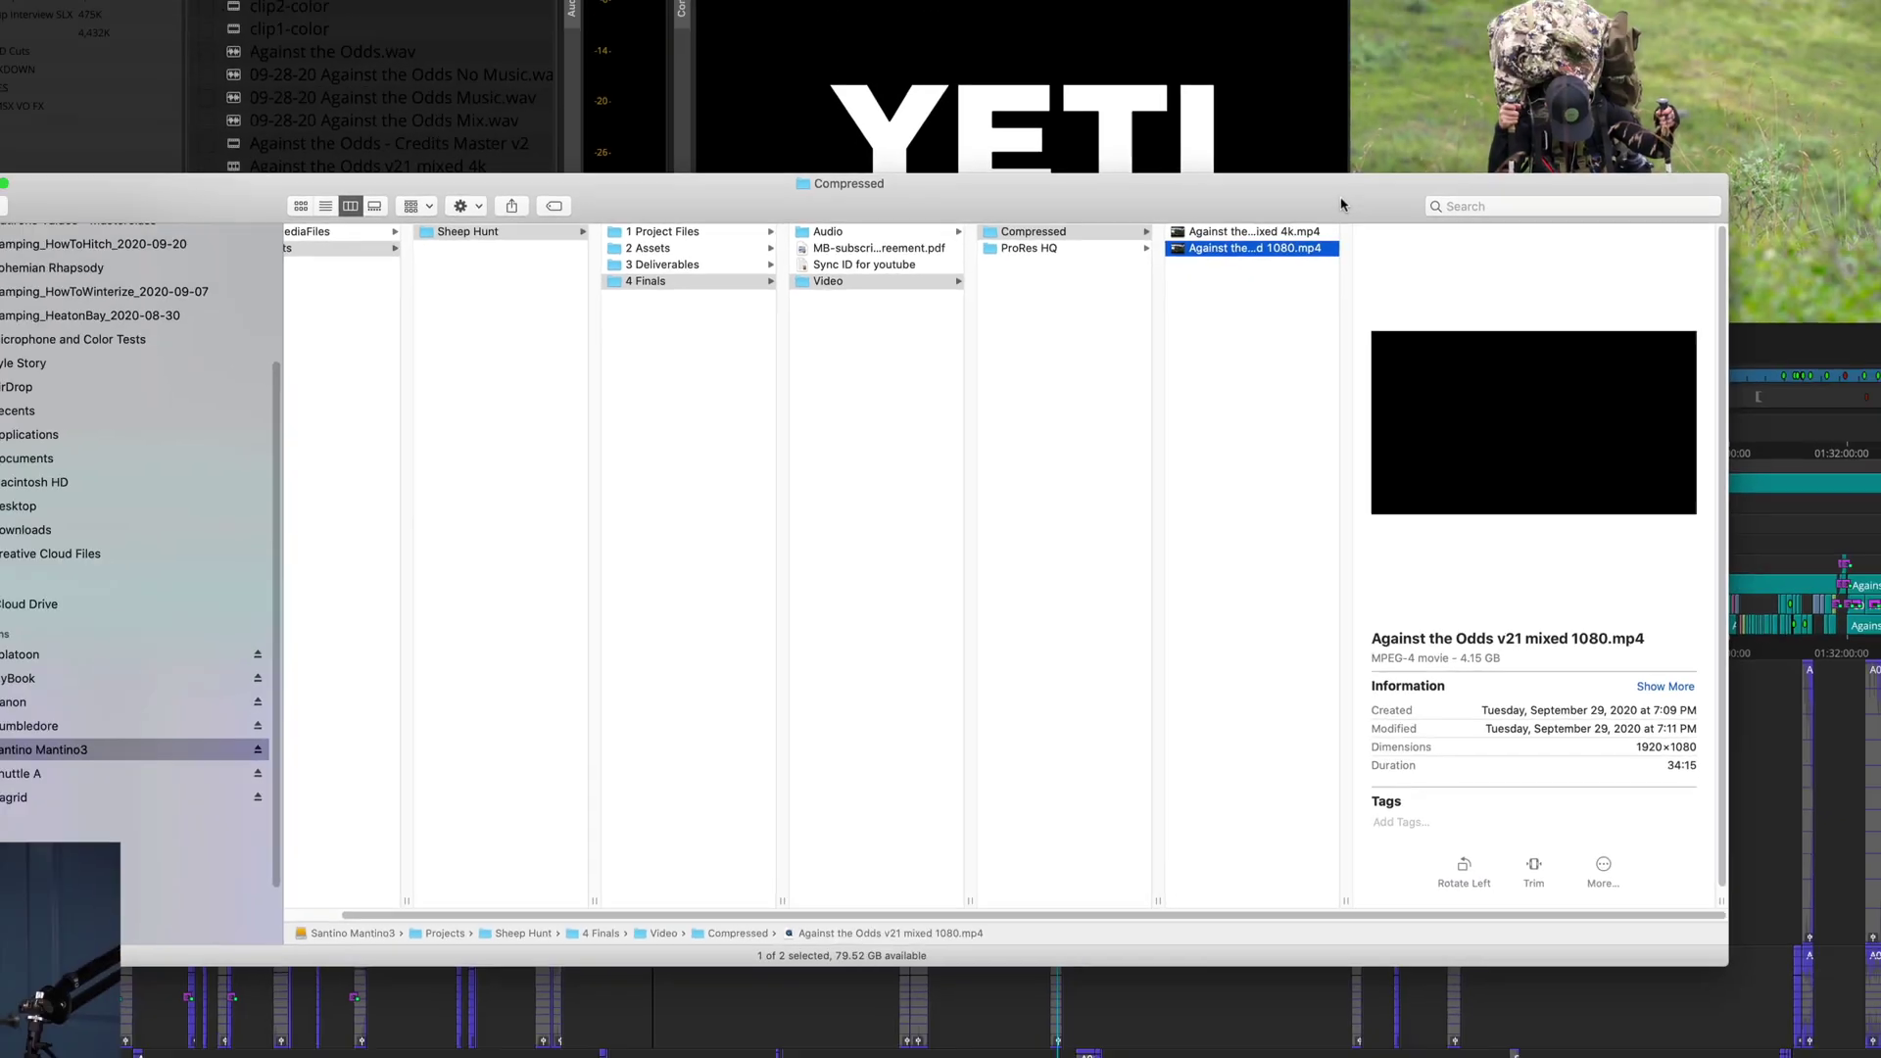
pyautogui.press('Left')
pyautogui.press('Left')
pyautogui.press('Left')
pyautogui.press('Up')
pyautogui.press('Up')
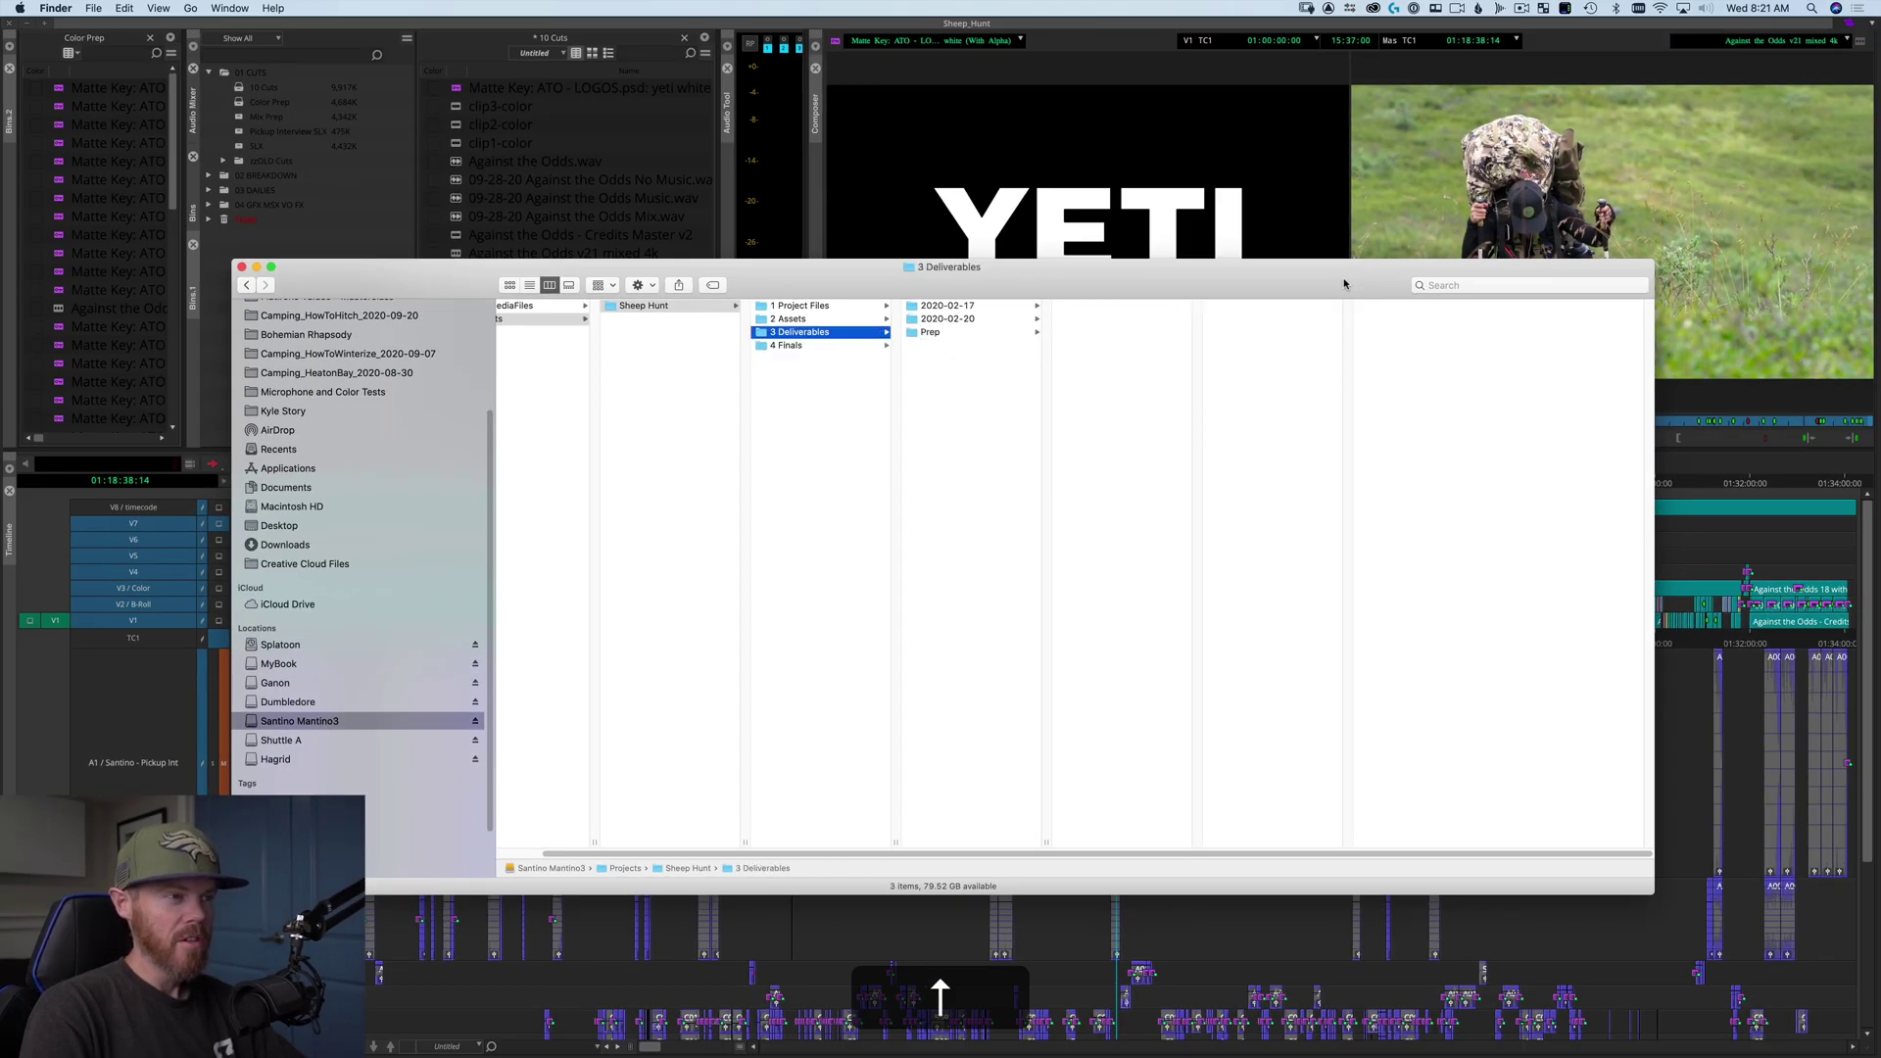
pyautogui.press('Up')
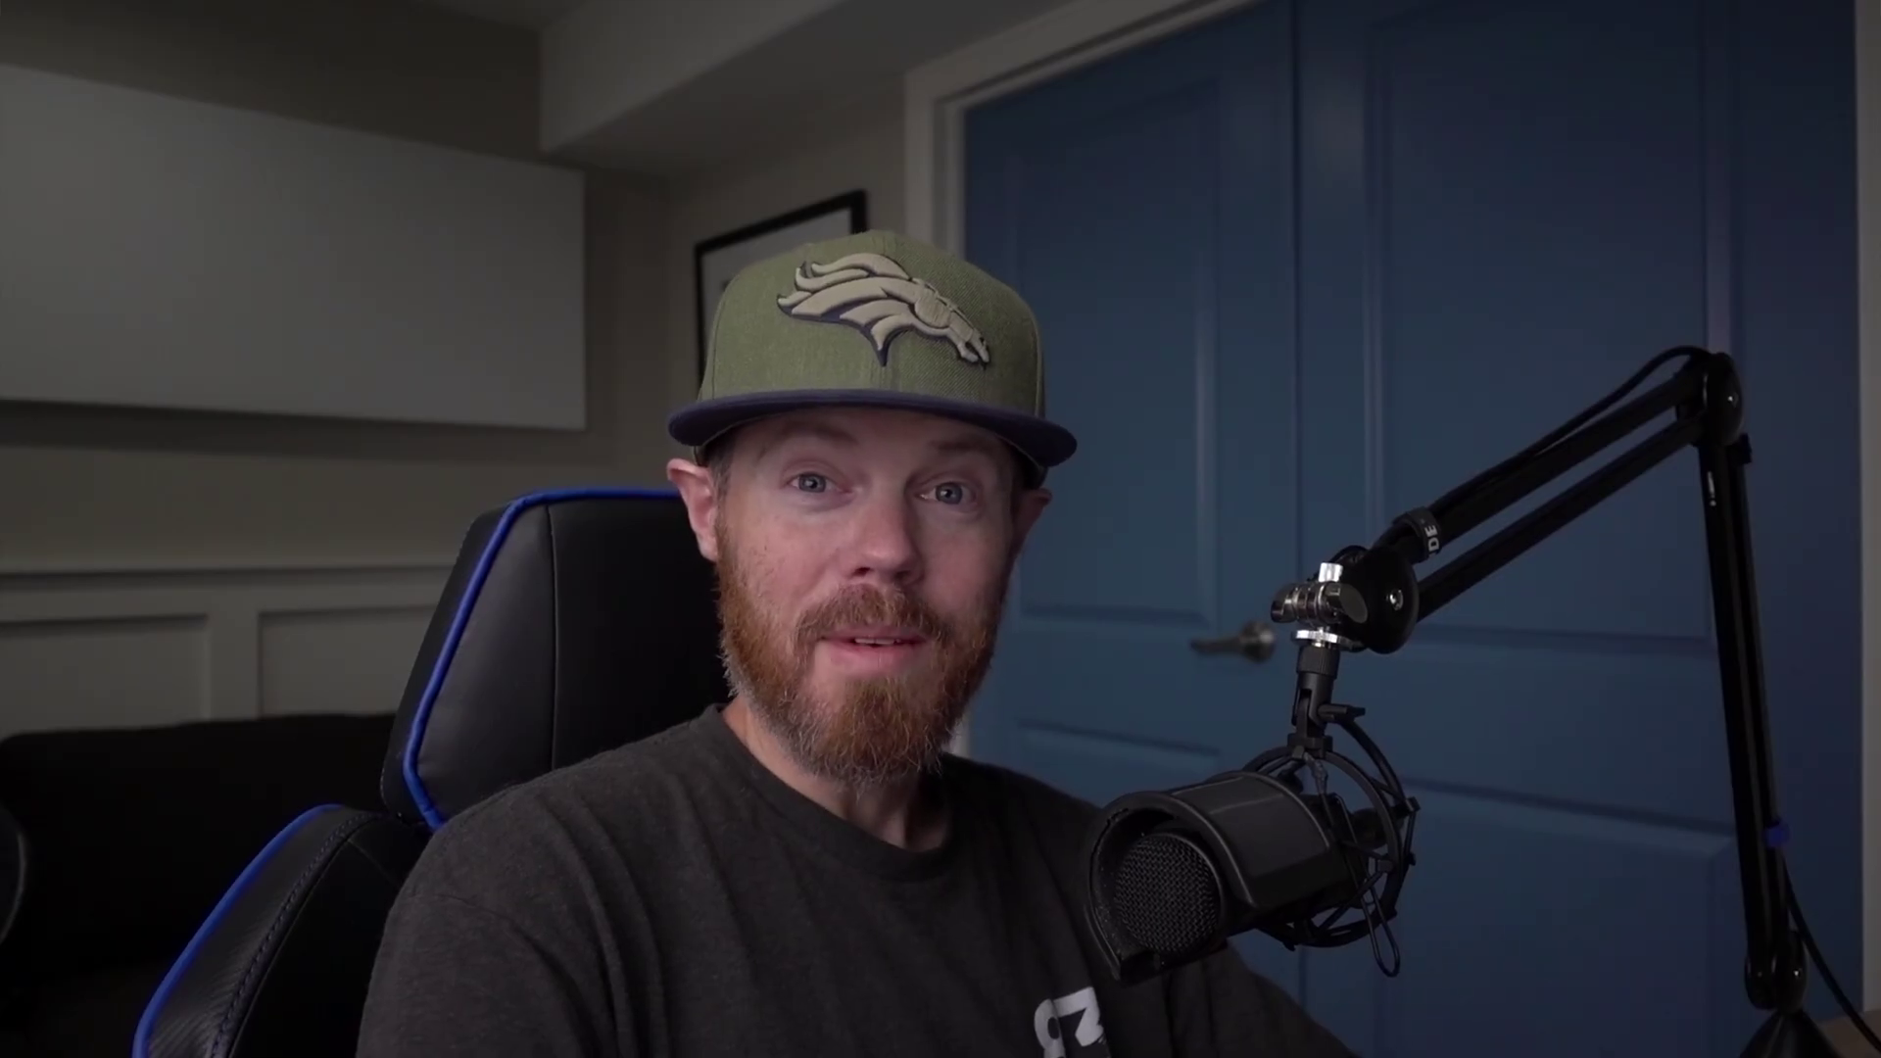